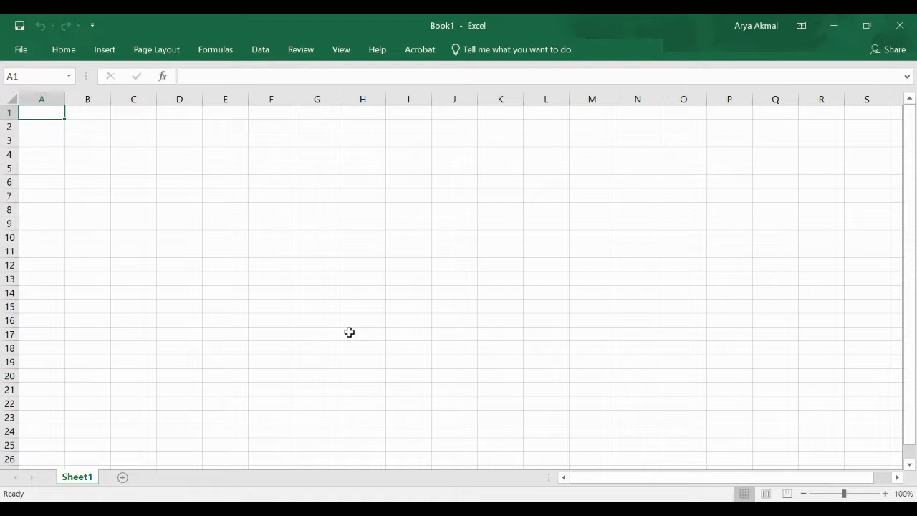
Enter the heading 'Time [s]' in A1 with the values 0 and 1 beneath it
{"action": "double_click", "coordinate": [48, 113]}
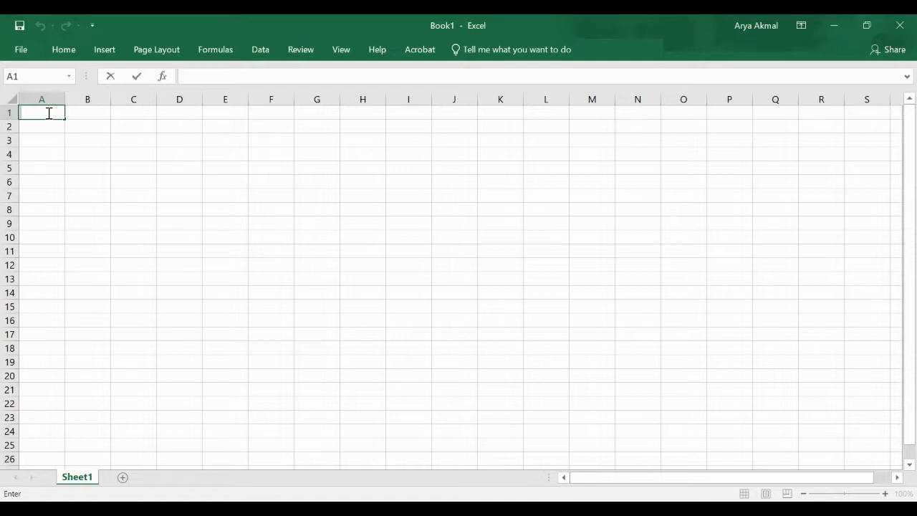
{"action": "type", "text": "Time [s]"}
{"action": "key", "text": "Return"}
{"action": "type", "text": "0"}
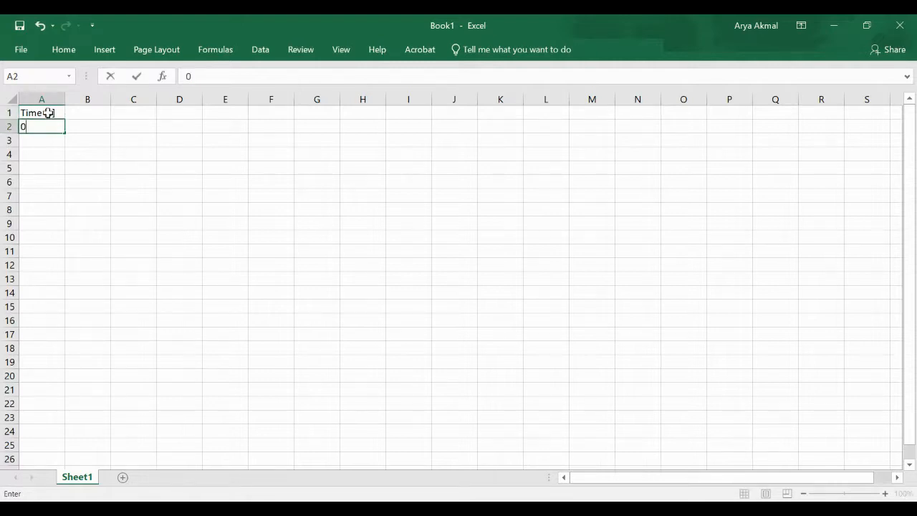
{"action": "key", "text": "Return"}
{"action": "type", "text": "1"}
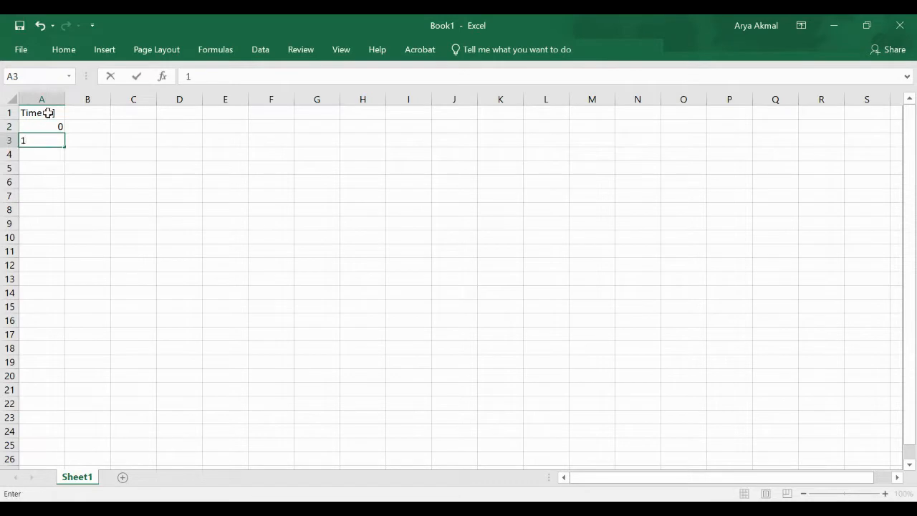
{"action": "key", "text": "Return"}
Extend the time series down to 10 in A12 and widen column B
{"action": "left_click", "coordinate": [47, 126]}
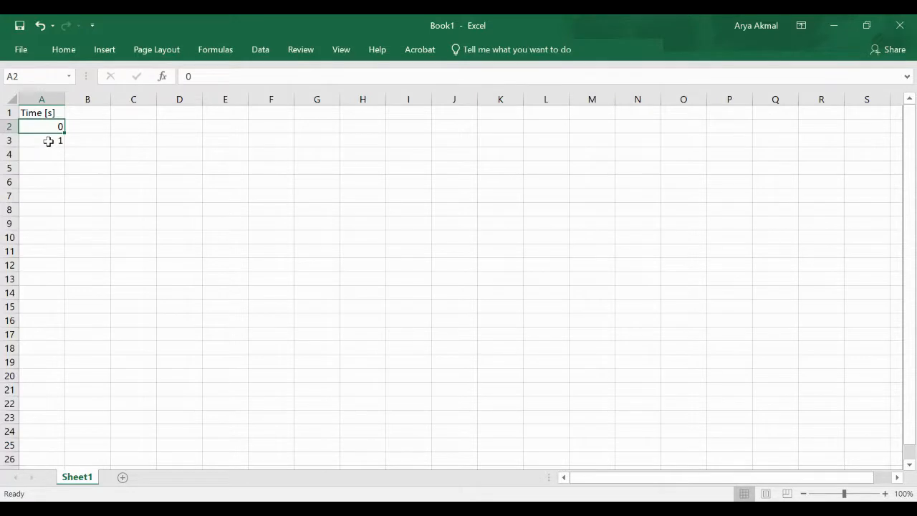
{"action": "left_click", "coordinate": [48, 141], "text": "shift"}
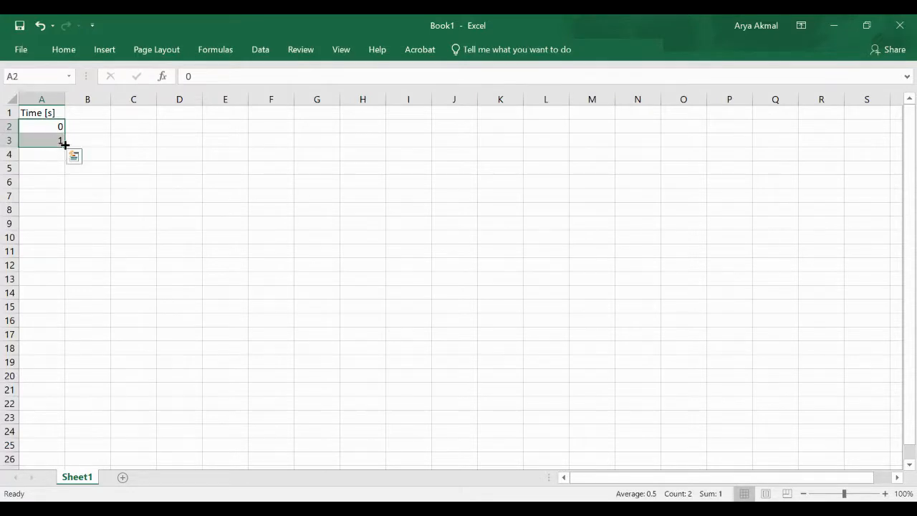
{"action": "left_click_drag", "start_coordinate": [65, 145], "coordinate": [57, 277]}
{"action": "left_click", "coordinate": [84, 111]}
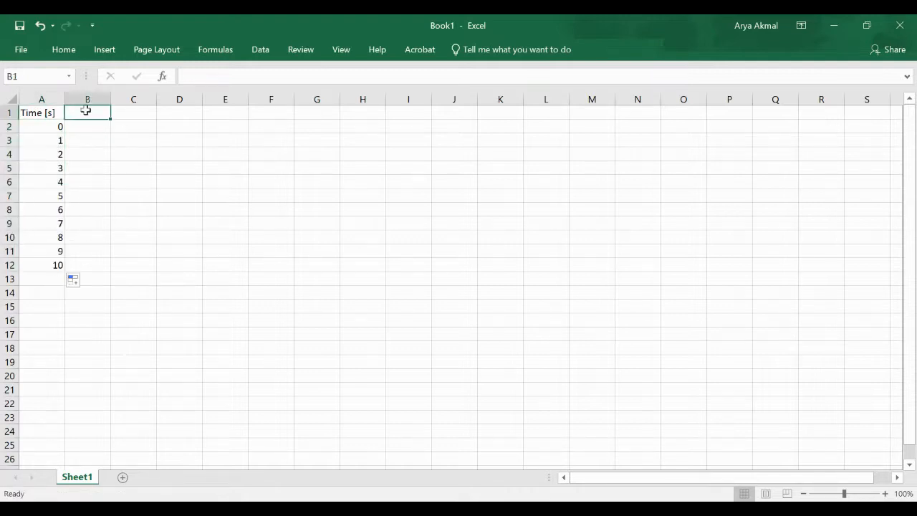
{"action": "left_click_drag", "start_coordinate": [110, 100], "coordinate": [156, 103]}
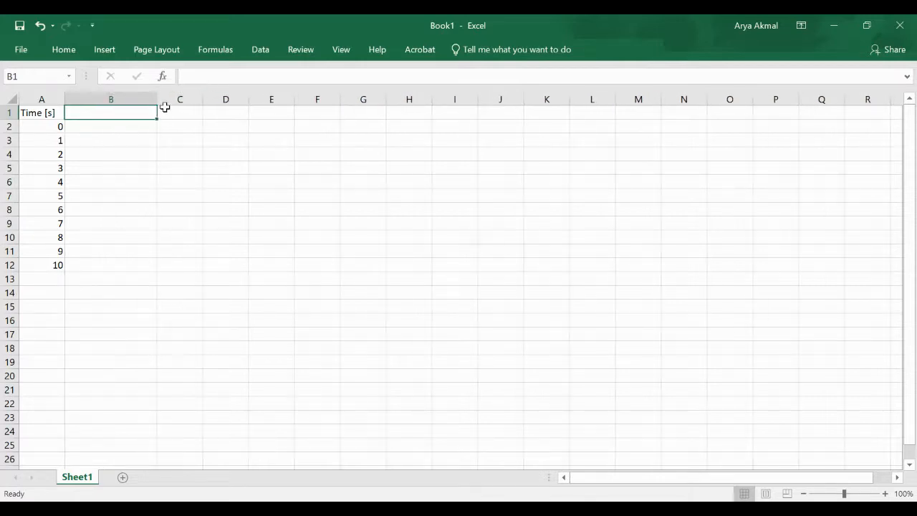
Add 'Speed (trial #1) [m/s]' and 'Speed (trial #2) [m/s]' headings in B1 and C1, widening the columns
{"action": "left_click_drag", "start_coordinate": [157, 97], "coordinate": [176, 97]}
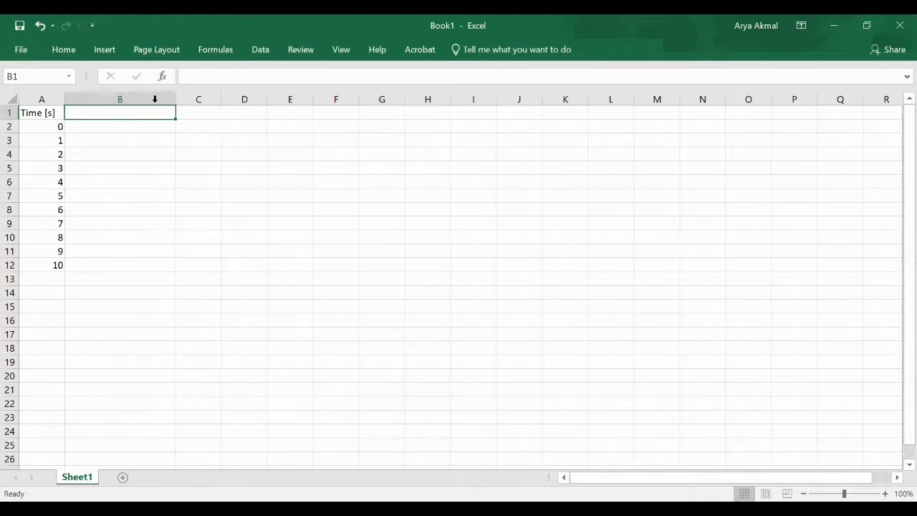
{"action": "double_click", "coordinate": [111, 115]}
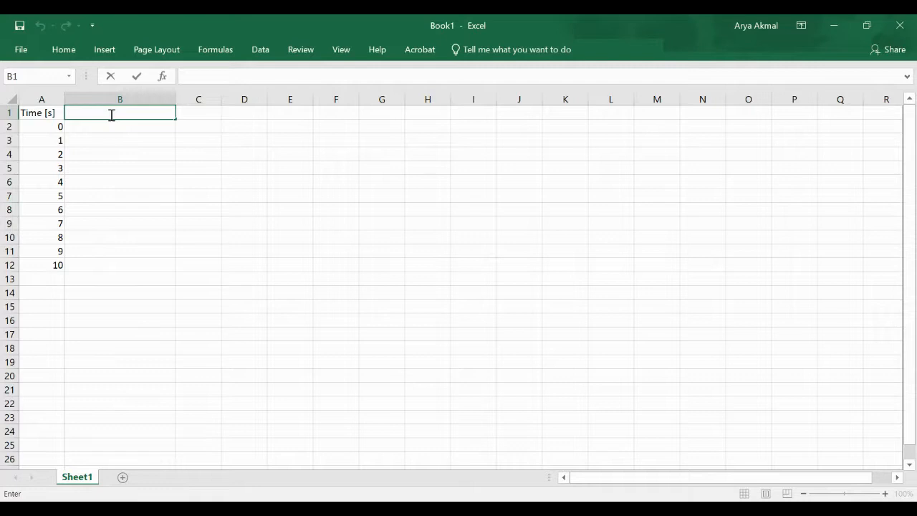
{"action": "type", "text": "Speed (trial"}
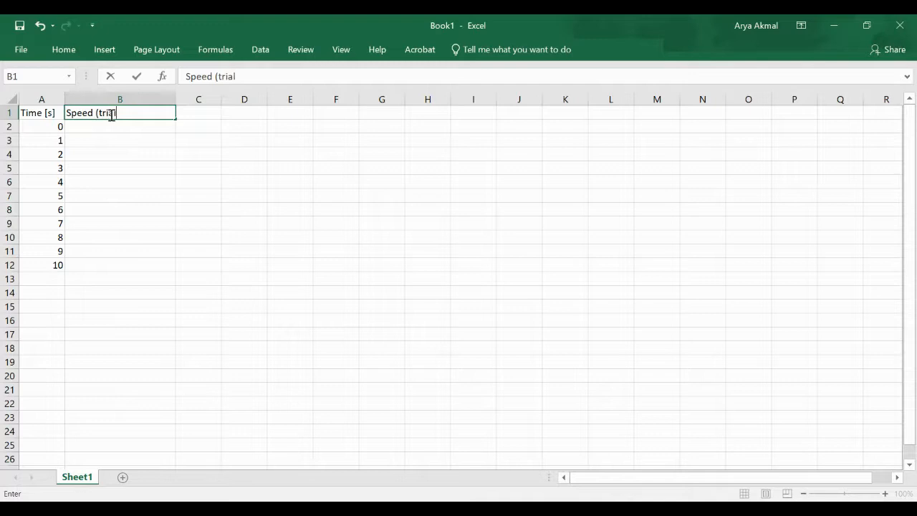
{"action": "type", "text": " #1) [m/s]"}
{"action": "key", "text": "Return"}
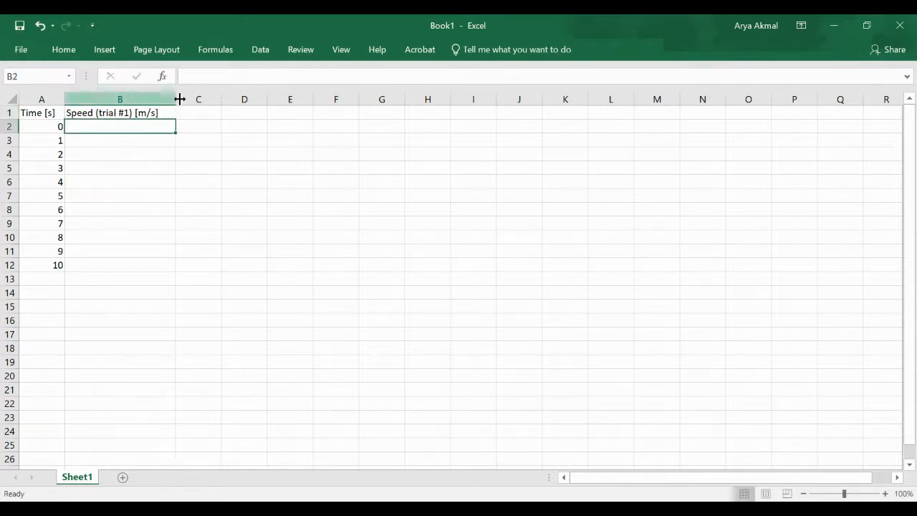
{"action": "left_click_drag", "start_coordinate": [219, 96], "coordinate": [286, 93]}
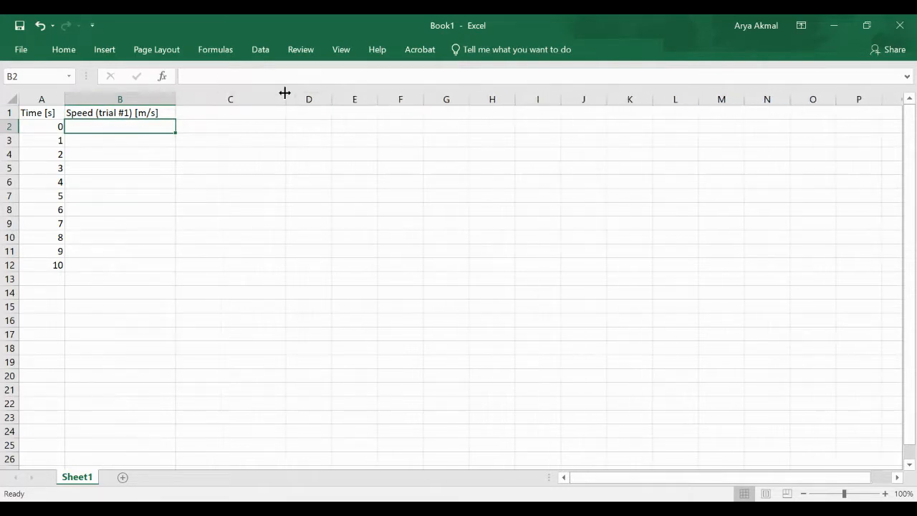
{"action": "left_click", "coordinate": [208, 109]}
{"action": "type", "text": "Spee"}
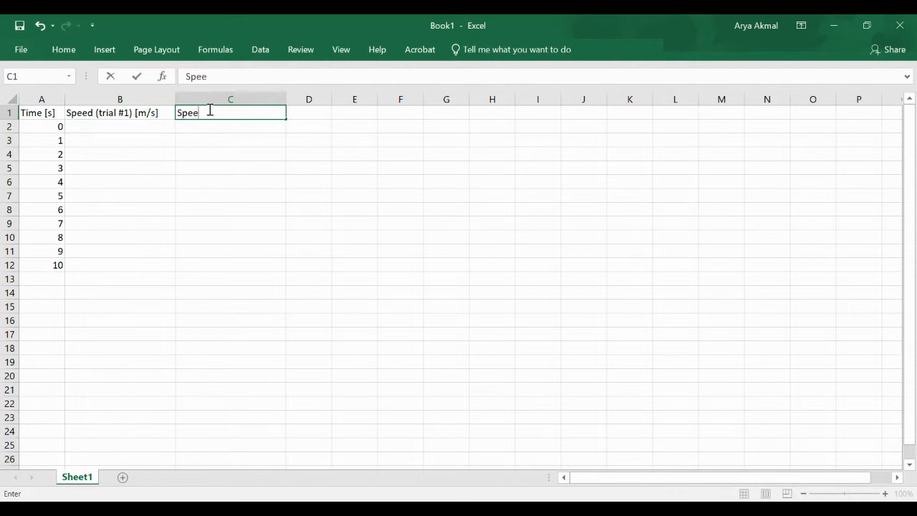
{"action": "type", "text": "d (trial #2) [m/s]"}
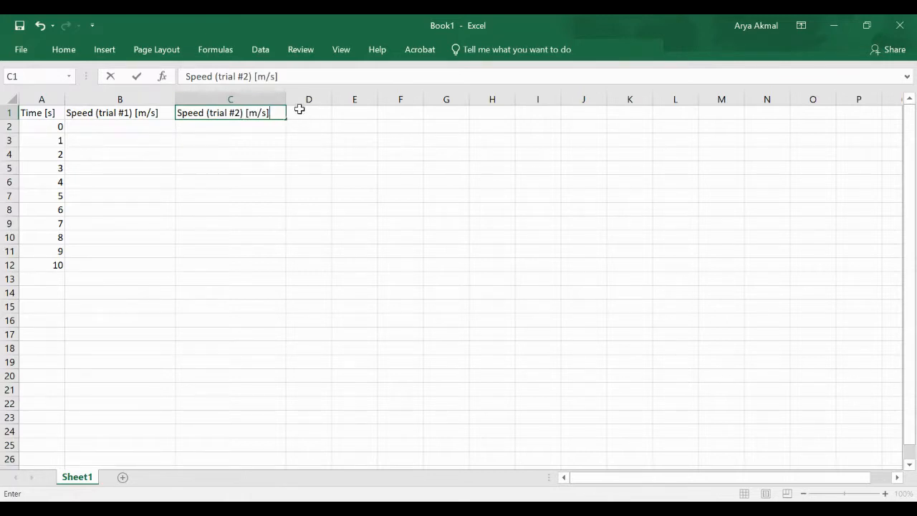
{"action": "left_click_drag", "start_coordinate": [299, 109], "coordinate": [388, 97]}
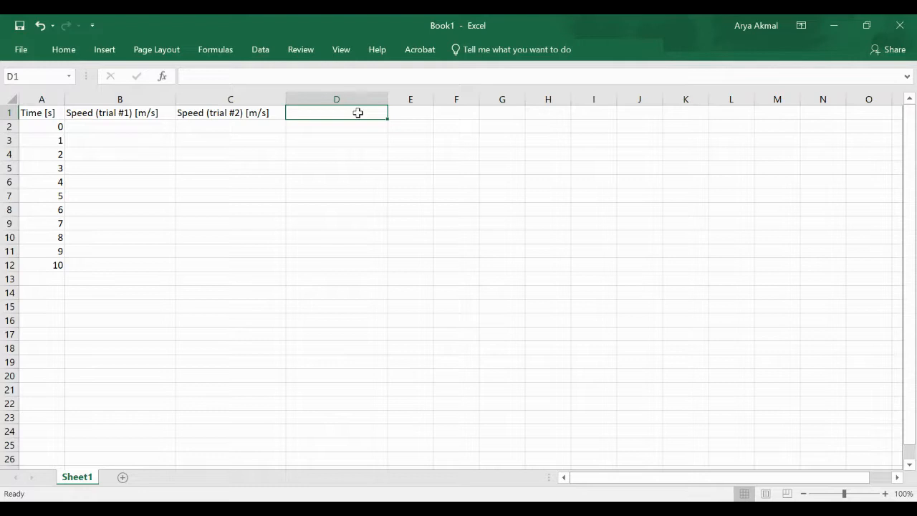
Enter 'Speed (trial #3) [m/s]' in D1 and narrow column B to fit its heading
{"action": "double_click", "coordinate": [357, 112]}
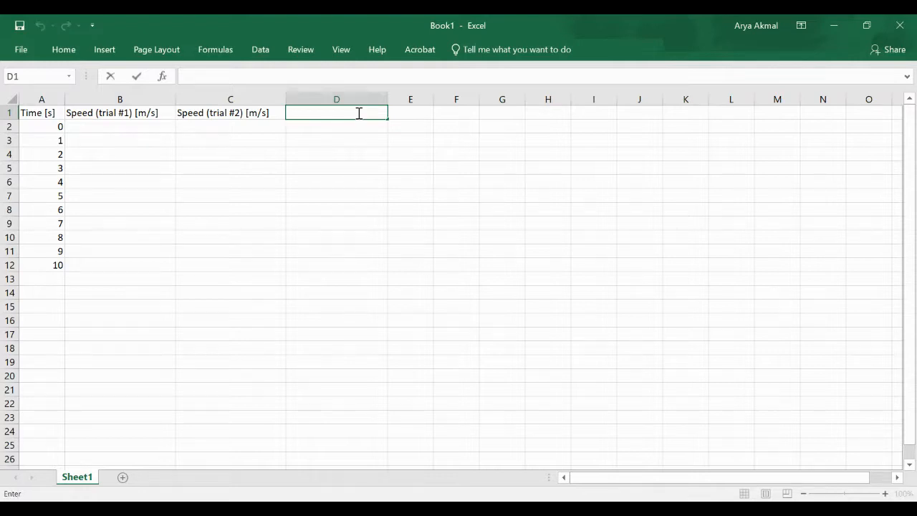
{"action": "type", "text": "Speed (trial"}
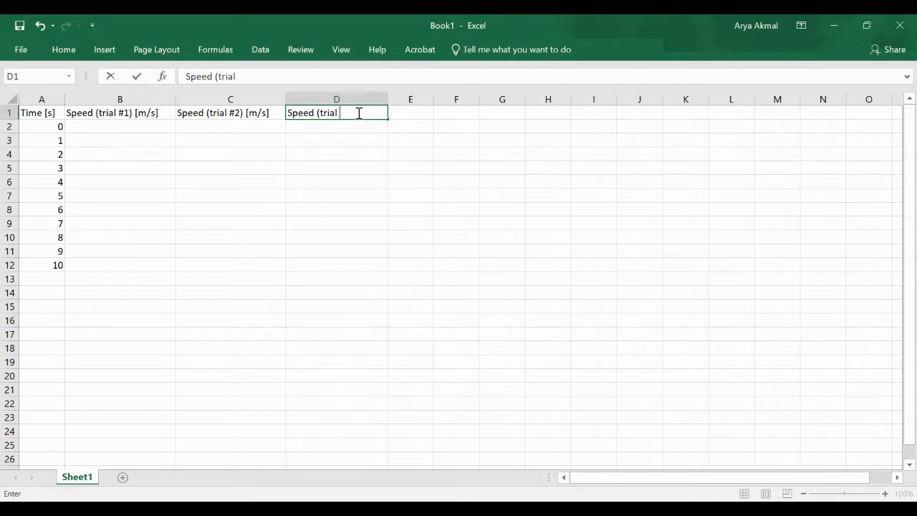
{"action": "type", "text": " #3) [m/s]"}
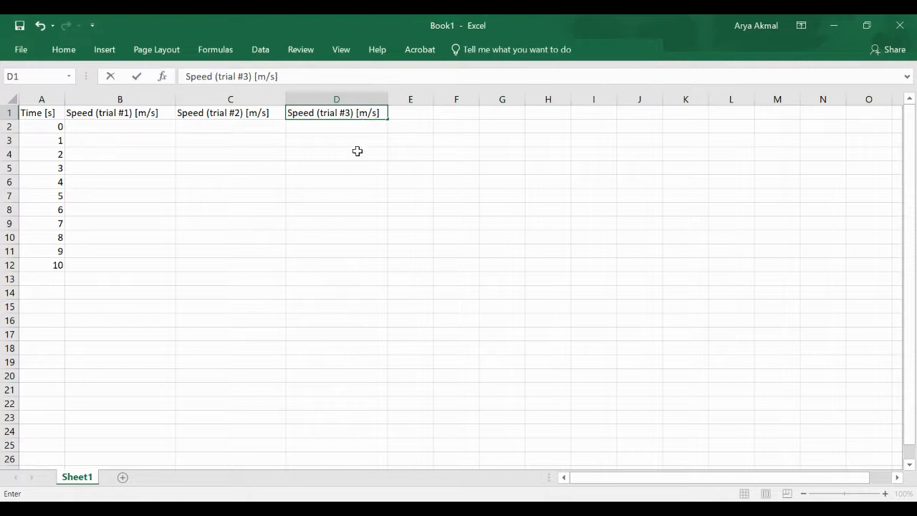
{"action": "left_click", "coordinate": [357, 163]}
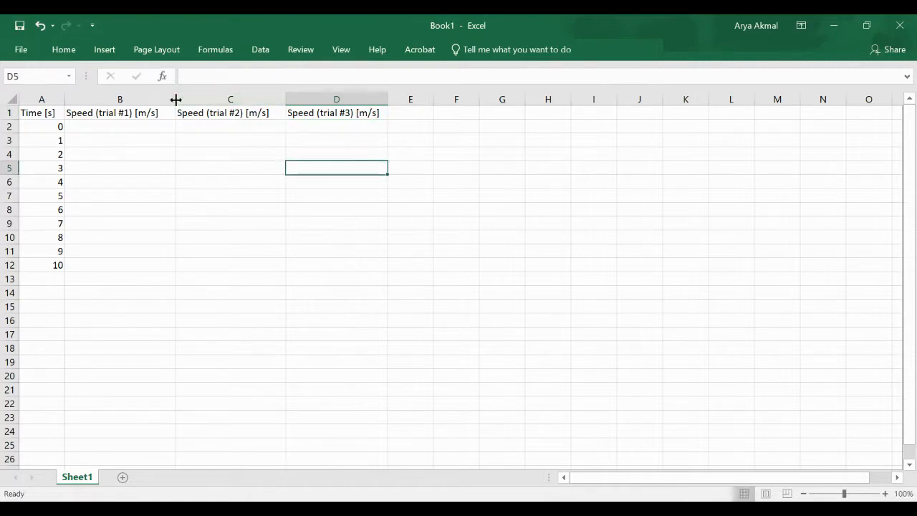
{"action": "left_click_drag", "start_coordinate": [175, 99], "coordinate": [166, 100]}
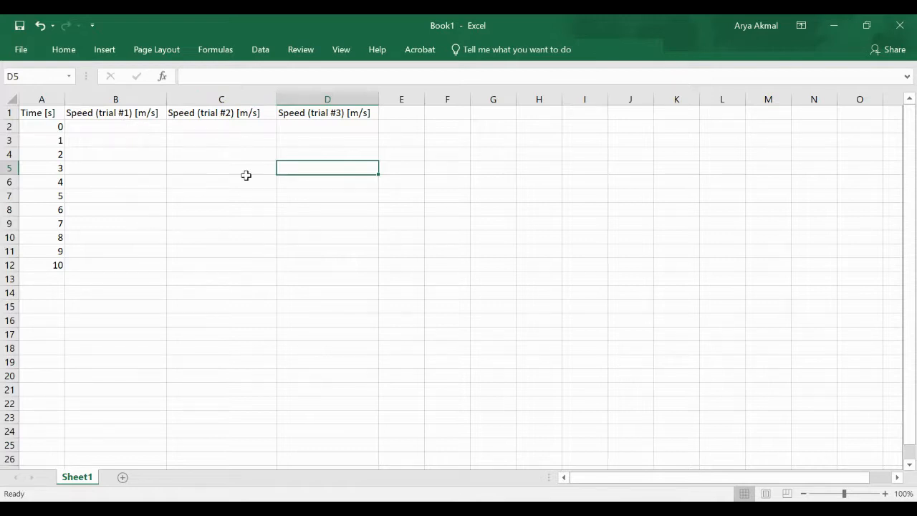
{"action": "left_click", "coordinate": [123, 127]}
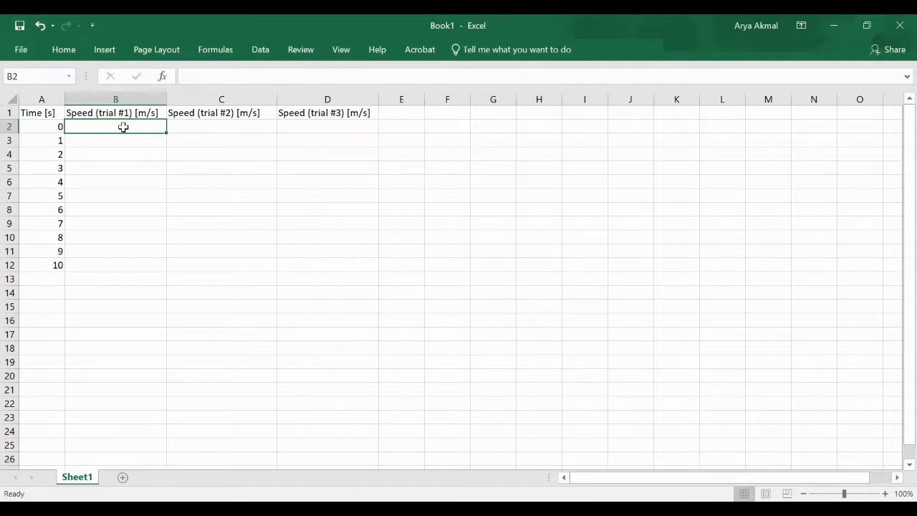
Enter =0.53*A2*(1+0.2*(RAND()-RAND())) in B2 and fill it down to B12
{"action": "type", "text": "="}
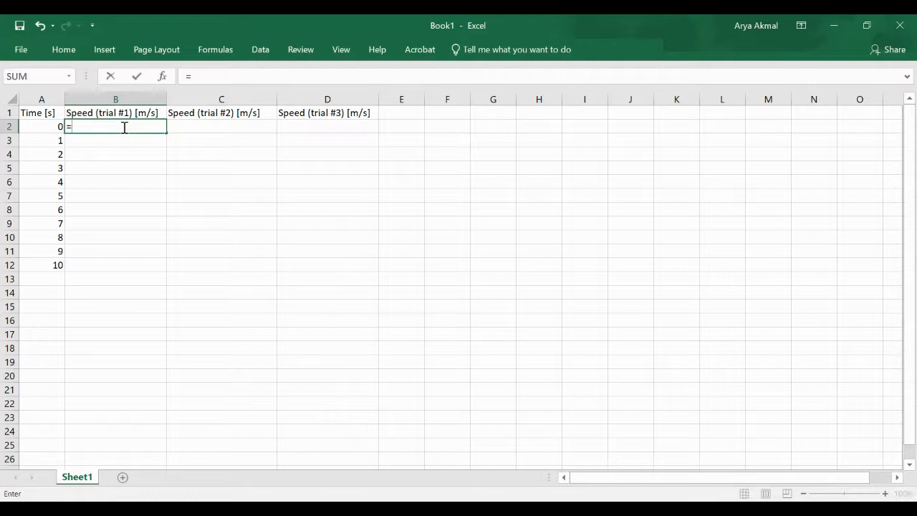
{"action": "type", "text": "0.53*"}
{"action": "left_click", "coordinate": [48, 127]}
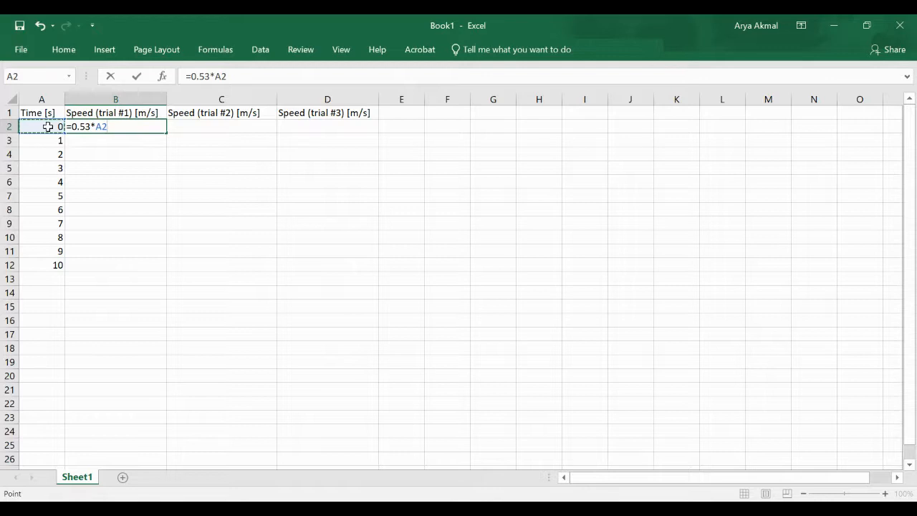
{"action": "type", "text": "*(1+0.2"}
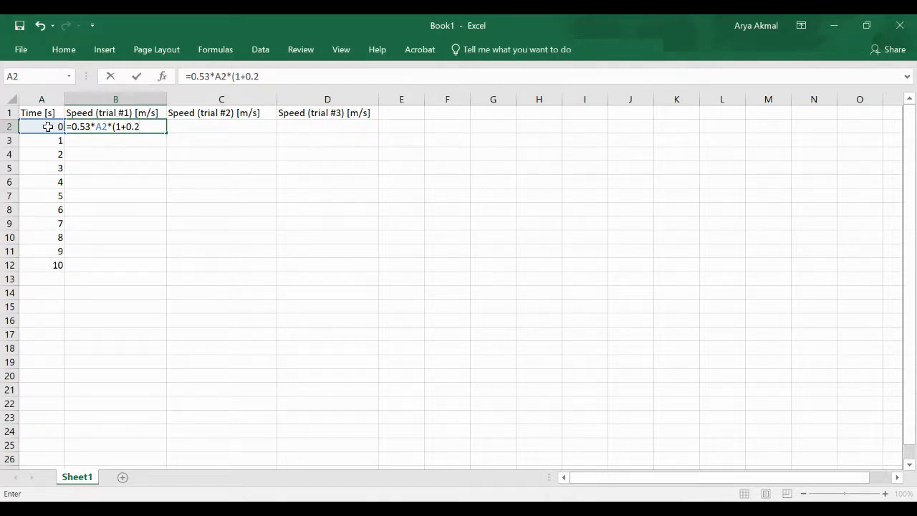
{"action": "type", "text": "*"}
{"action": "type", "text": "("}
{"action": "type", "text": "RAND"}
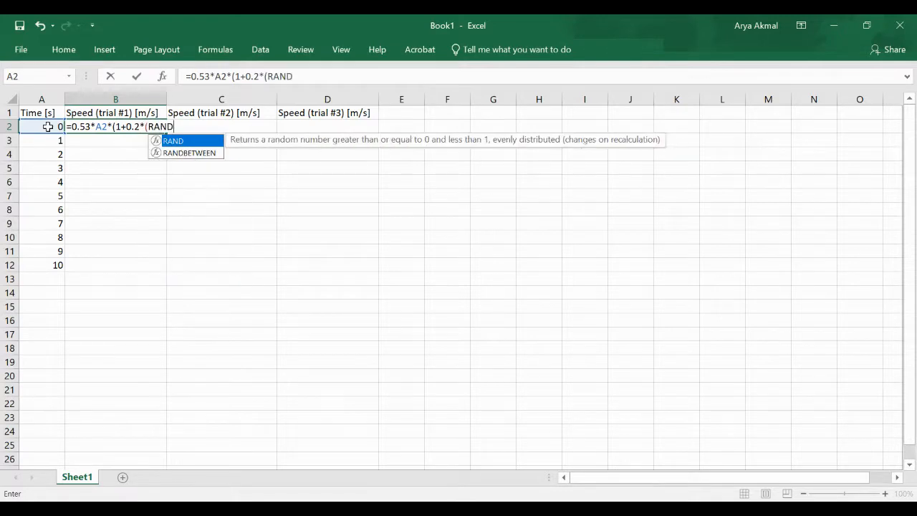
{"action": "type", "text": "()-R"}
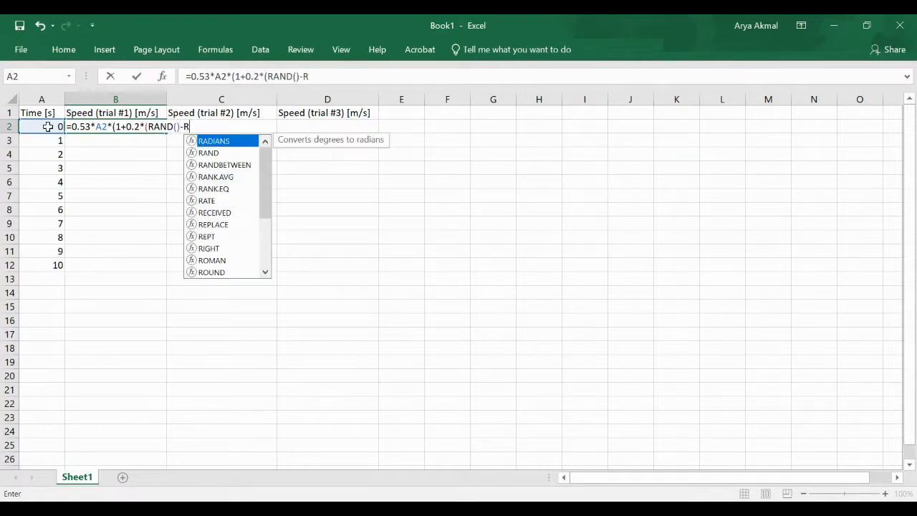
{"action": "type", "text": "AND()"}
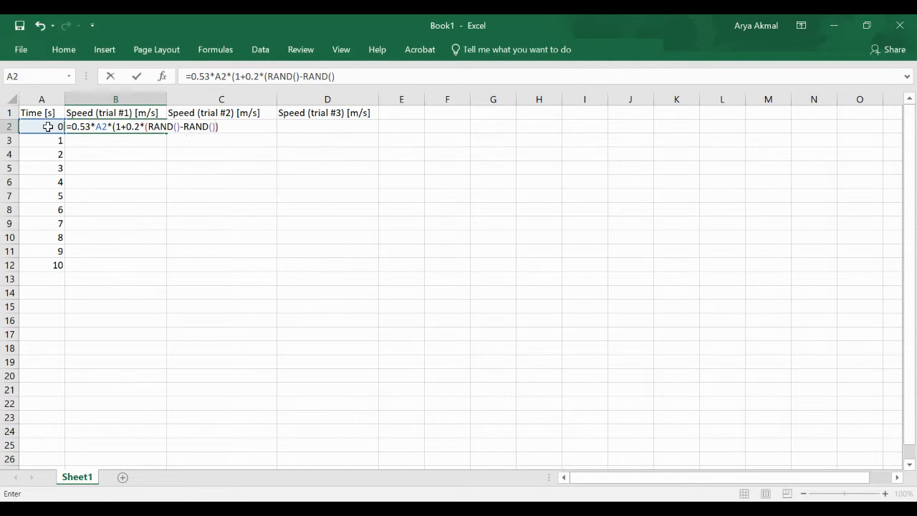
{"action": "type", "text": ")"}
{"action": "key", "text": "Return"}
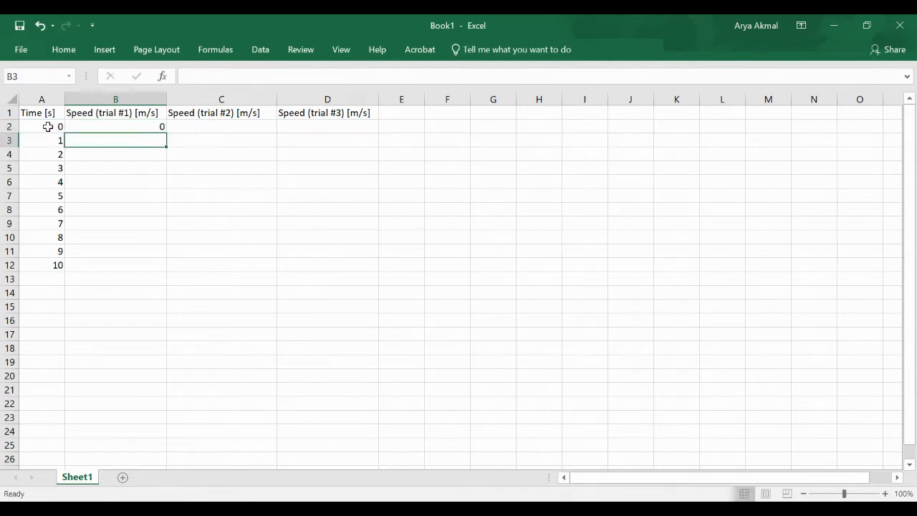
{"action": "left_click", "coordinate": [107, 126]}
{"action": "left_click_drag", "start_coordinate": [162, 128], "coordinate": [164, 272]}
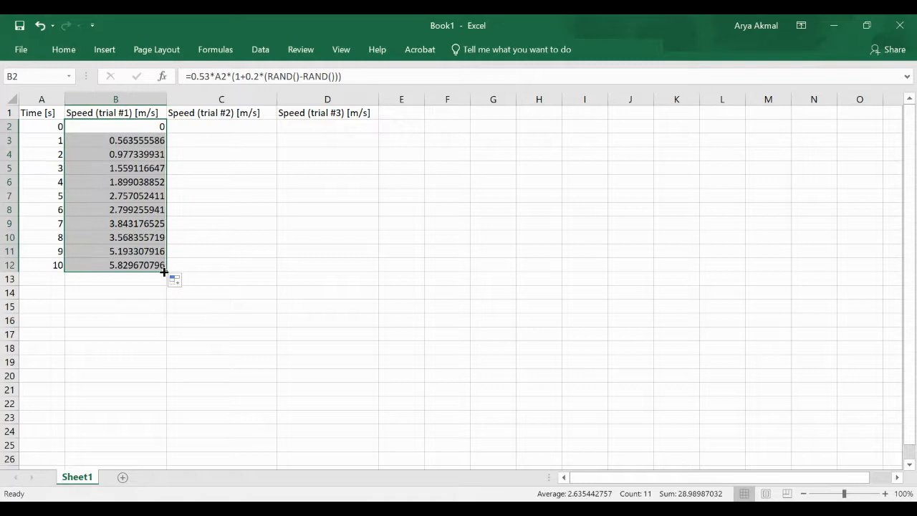
Copy B2's speed formula into C2 and fill it down to C12
{"action": "left_click", "coordinate": [148, 127]}
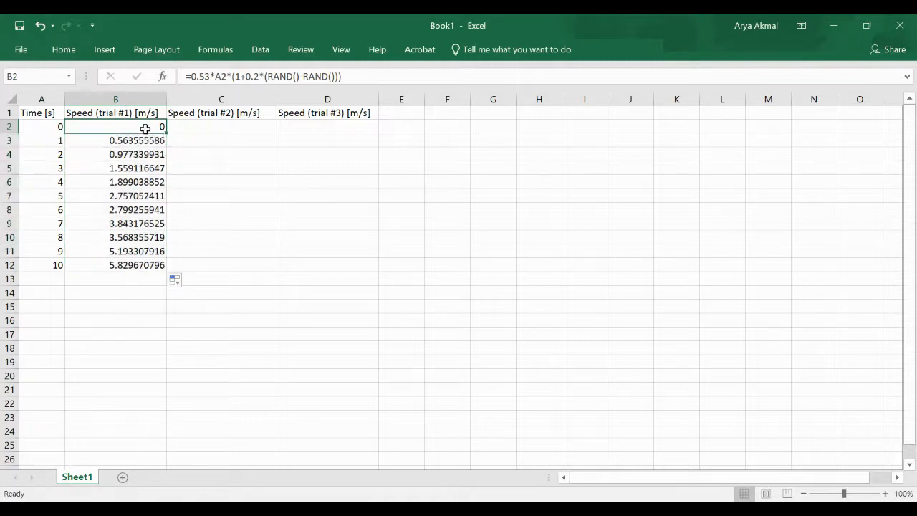
{"action": "left_click", "coordinate": [218, 76]}
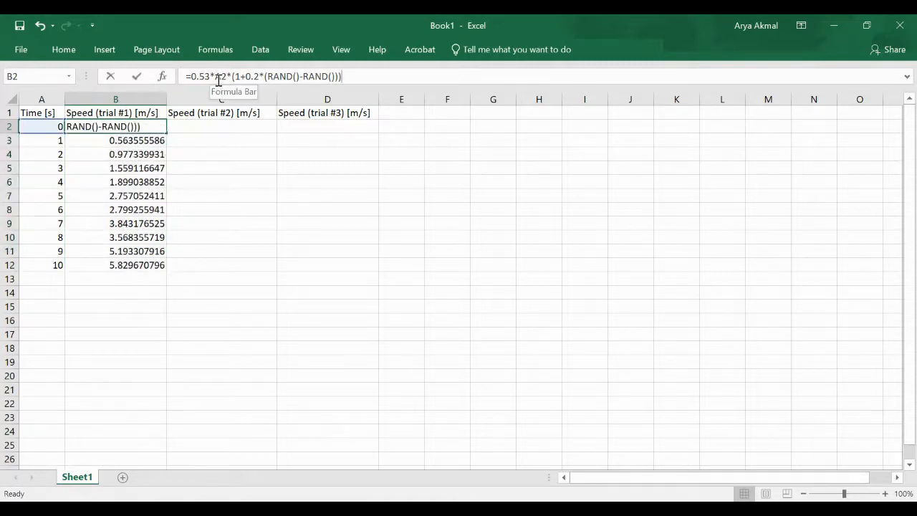
{"action": "triple_click", "coordinate": [218, 75]}
{"action": "key", "text": "ctrl+c"}
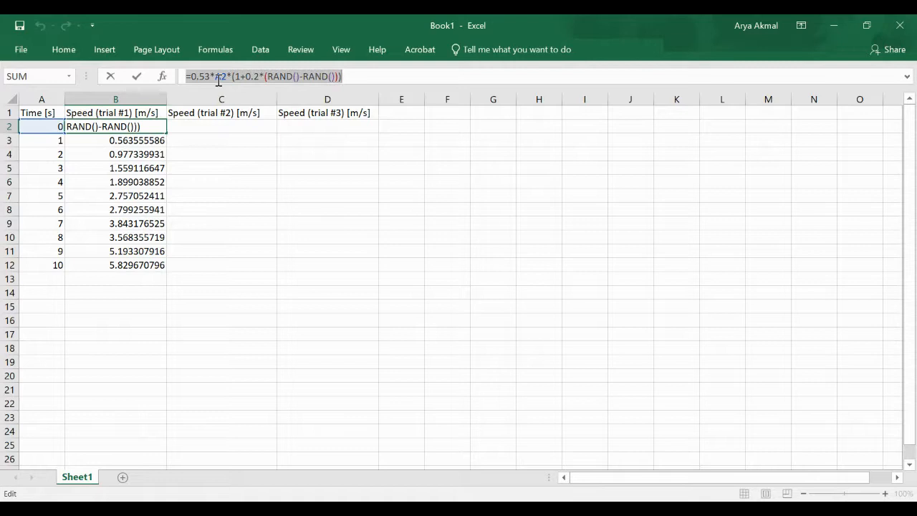
{"action": "key", "text": "Return"}
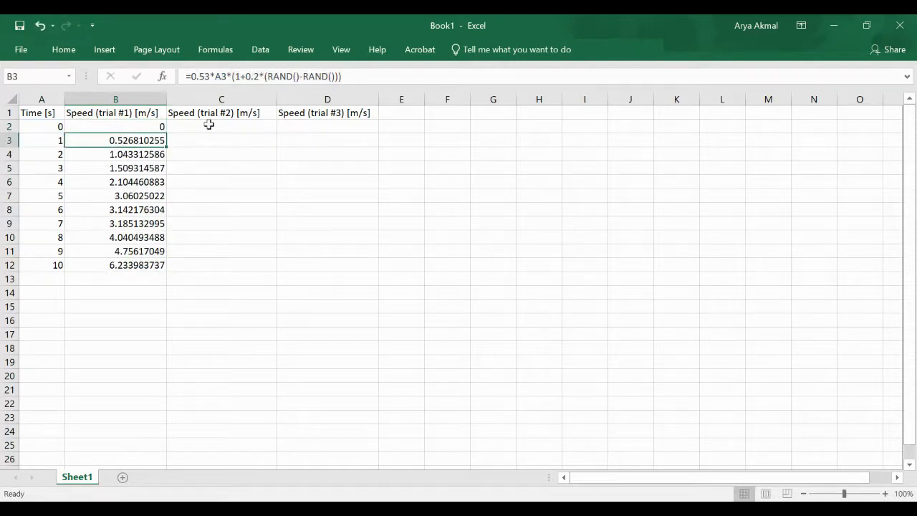
{"action": "left_click", "coordinate": [208, 125]}
{"action": "key", "text": "ctrl+v"}
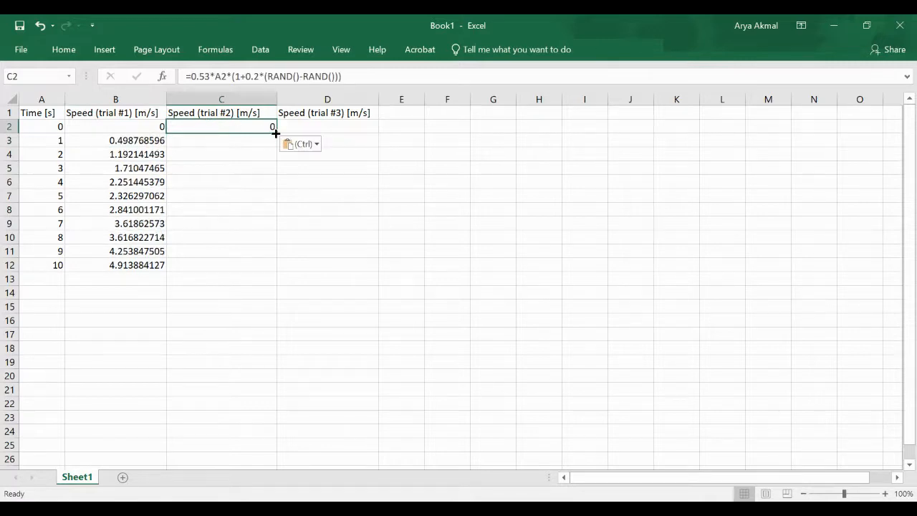
{"action": "left_click_drag", "start_coordinate": [276, 132], "coordinate": [272, 273]}
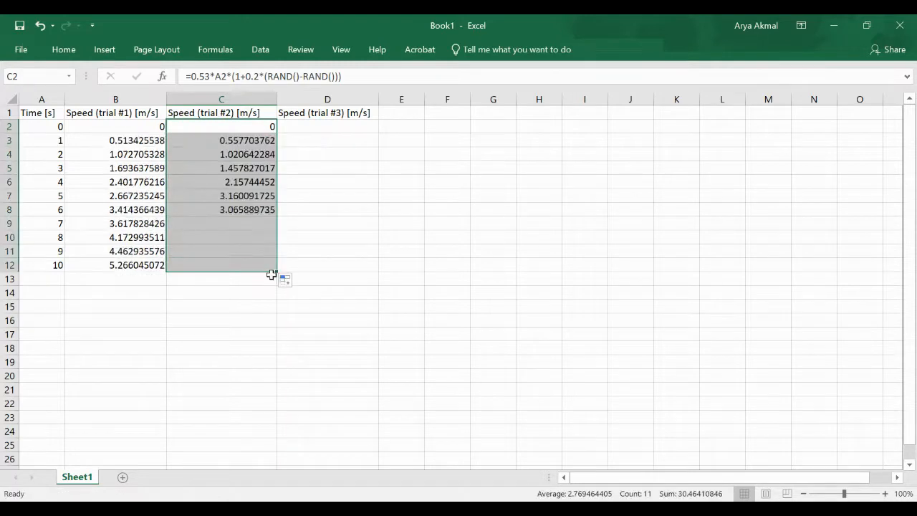
Paste the speed formula into D2, fill it down to D12, and widen column E
{"action": "left_click", "coordinate": [326, 127]}
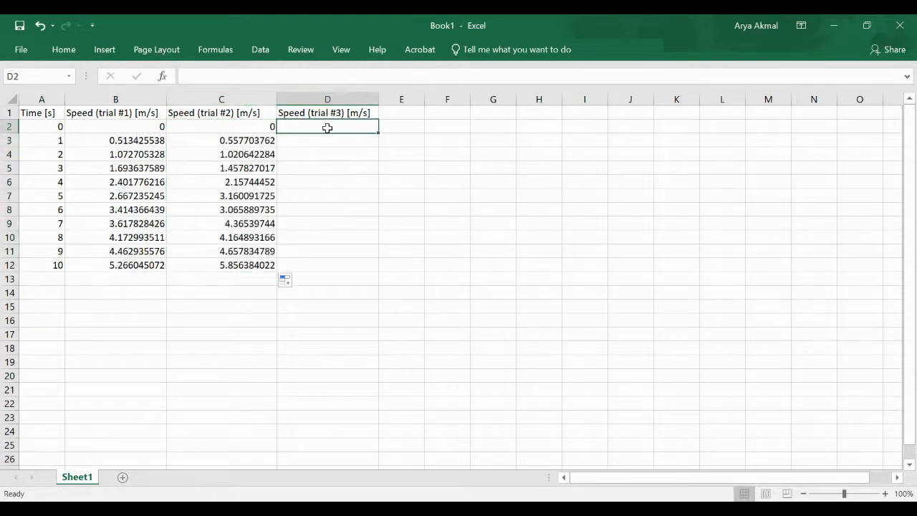
{"action": "key", "text": "ctrl+v"}
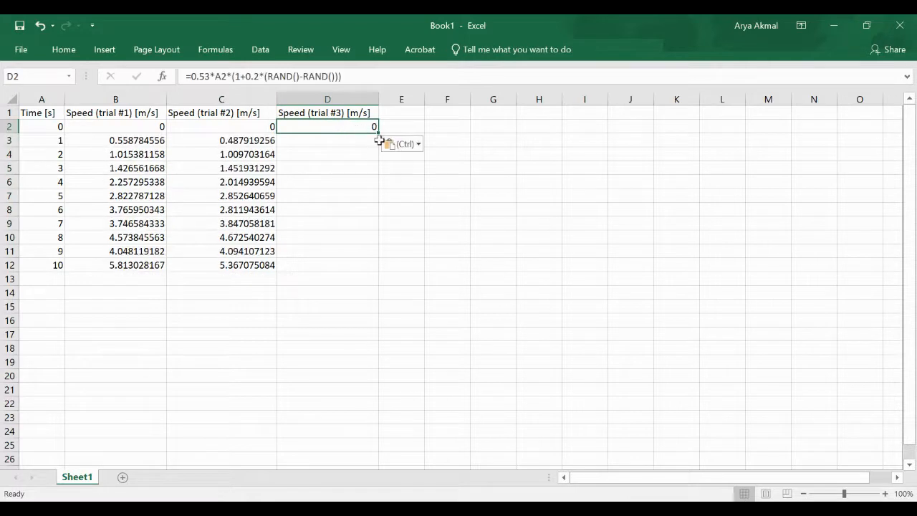
{"action": "left_click_drag", "start_coordinate": [378, 133], "coordinate": [364, 267]}
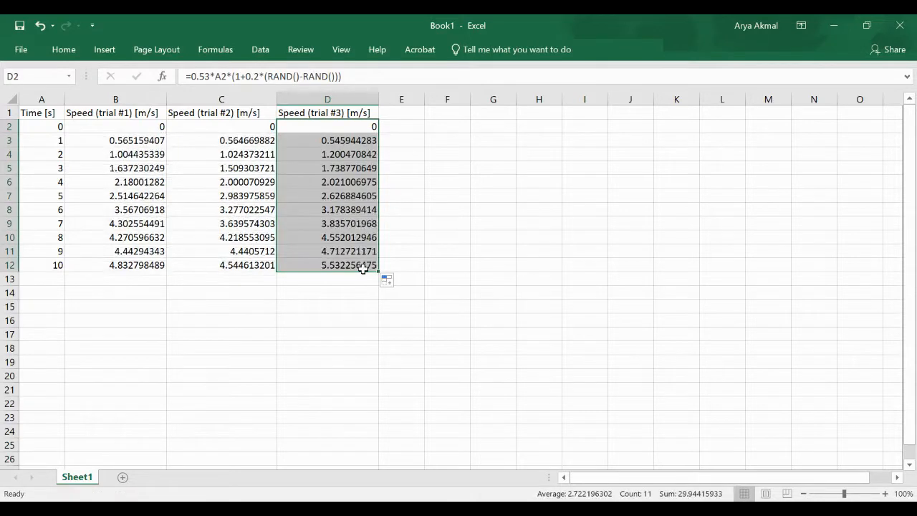
{"action": "left_click", "coordinate": [351, 304]}
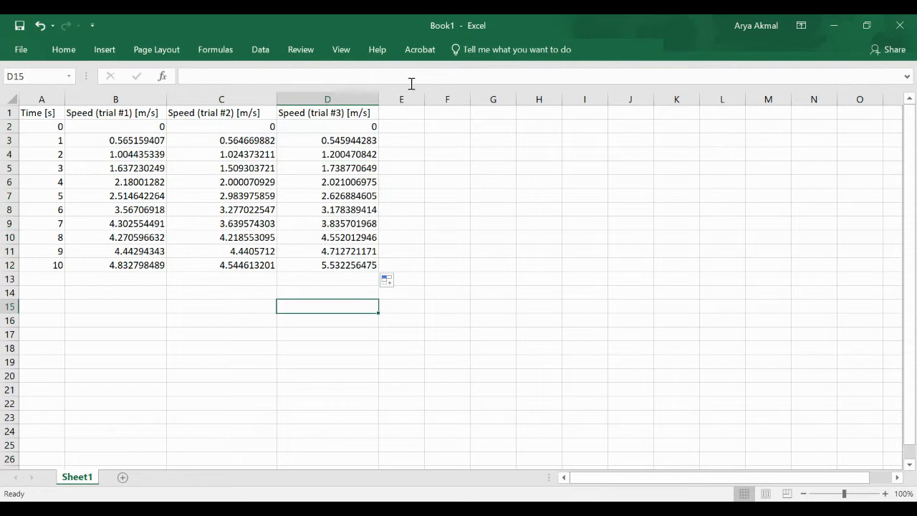
{"action": "left_click_drag", "start_coordinate": [426, 100], "coordinate": [473, 100]}
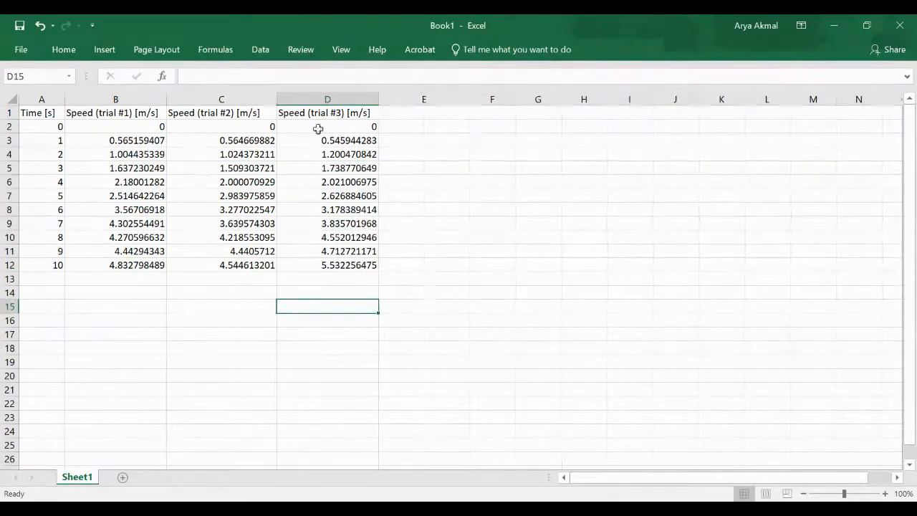
Type the header 'Speed (avg) [m/s]' in E1
{"action": "left_click", "coordinate": [425, 114]}
{"action": "type", "text": "Speed (avg"}
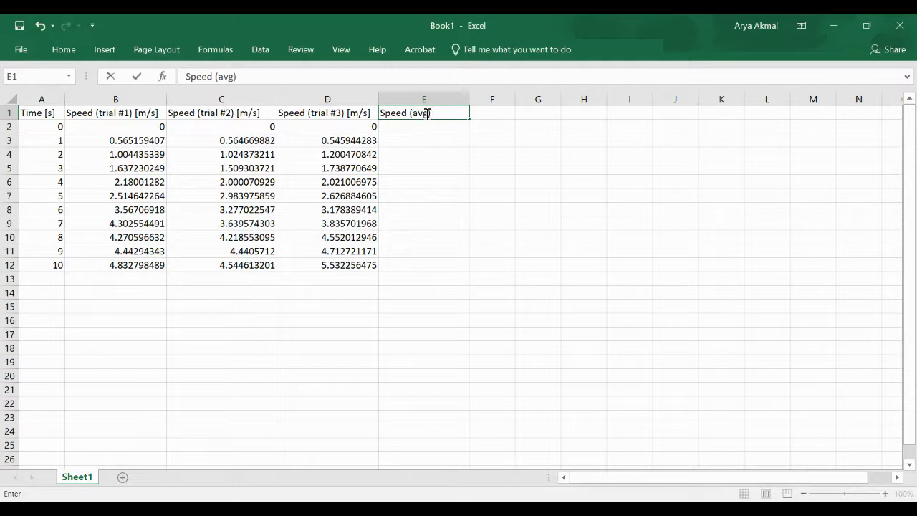
{"action": "type", "text": ") [m/s"}
{"action": "left_click", "coordinate": [424, 134]}
Enter =AVERAGE(B2:D2) in E2 and fill it down to E12
{"action": "type", "text": "=a"}
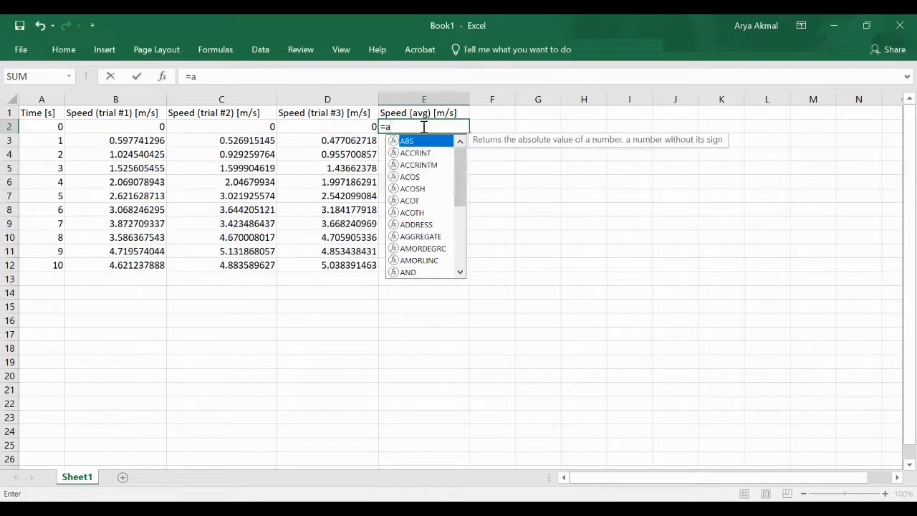
{"action": "type", "text": "verag"}
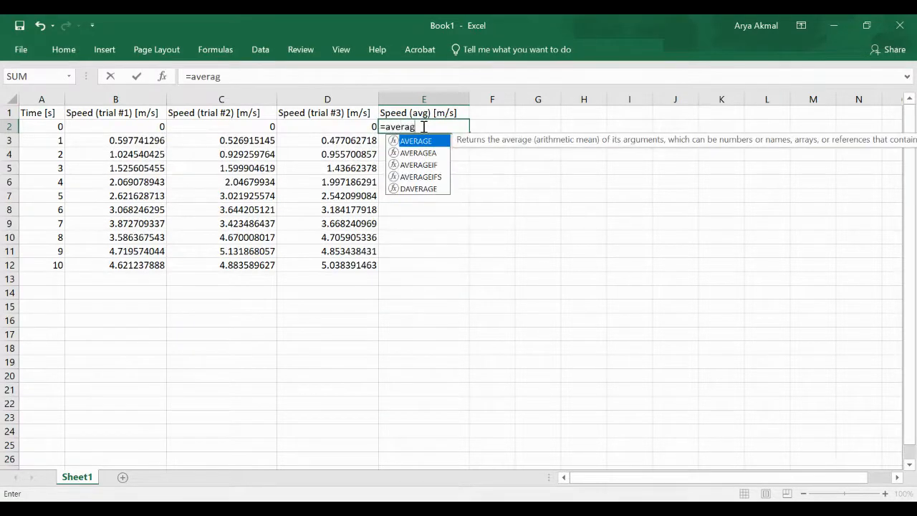
{"action": "type", "text": "e("}
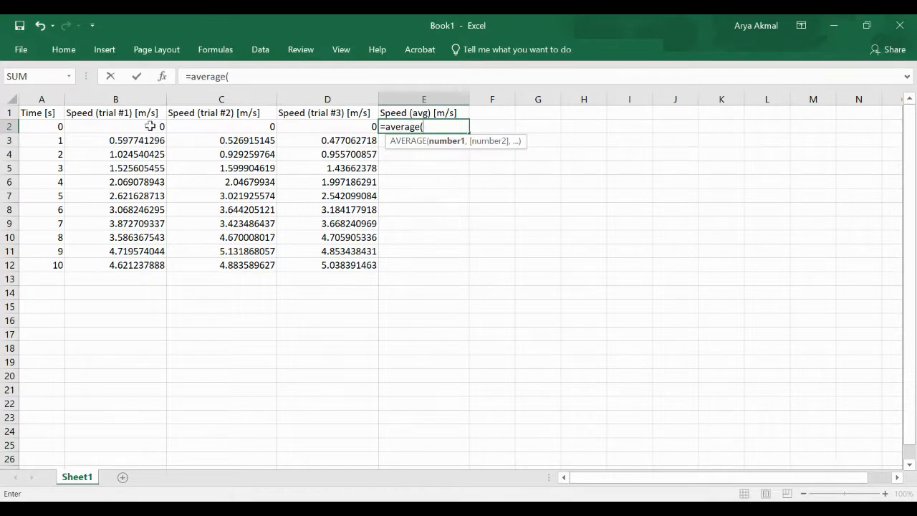
{"action": "left_click_drag", "start_coordinate": [153, 126], "coordinate": [307, 127]}
{"action": "type", "text": ")"}
{"action": "key", "text": "Return"}
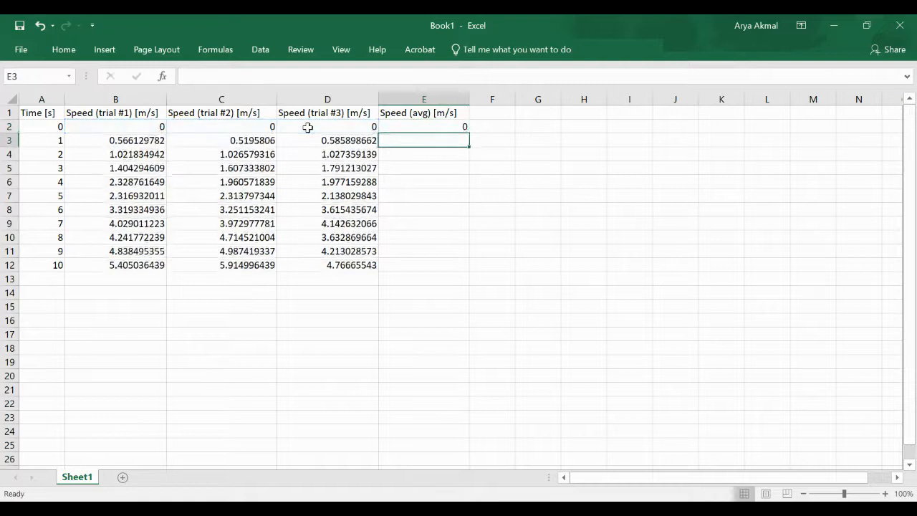
{"action": "left_click", "coordinate": [406, 126]}
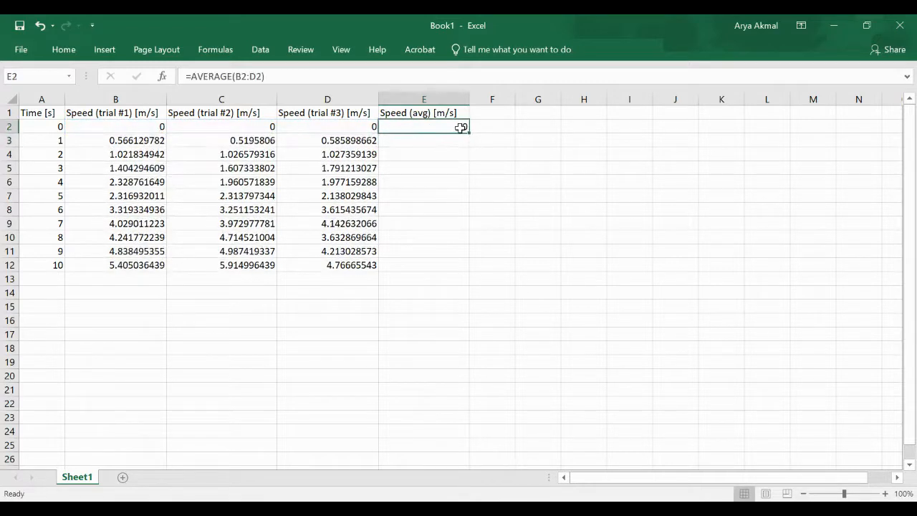
{"action": "mouse_move", "coordinate": [469, 132]}
{"action": "left_mouse_down"}
{"action": "mouse_move", "coordinate": [462, 125]}
{"action": "mouse_move", "coordinate": [462, 268]}
{"action": "left_mouse_up"}
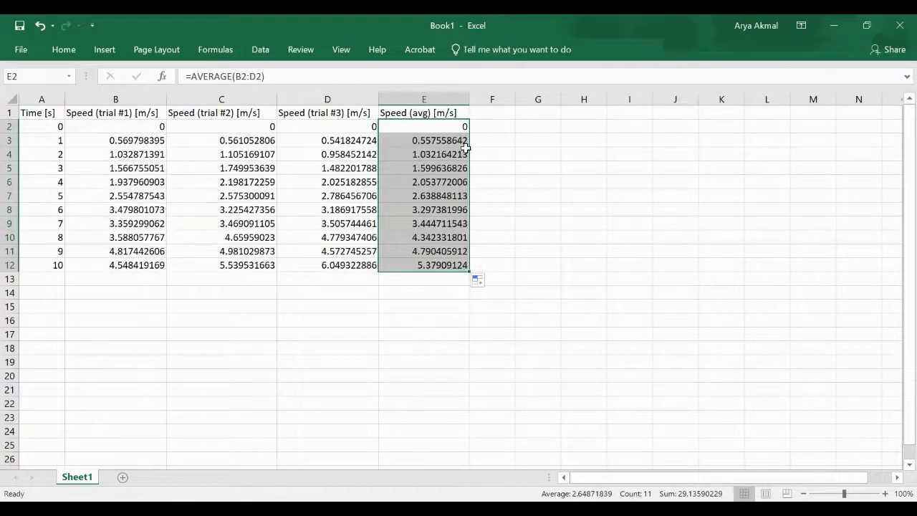
{"action": "left_click", "coordinate": [497, 113]}
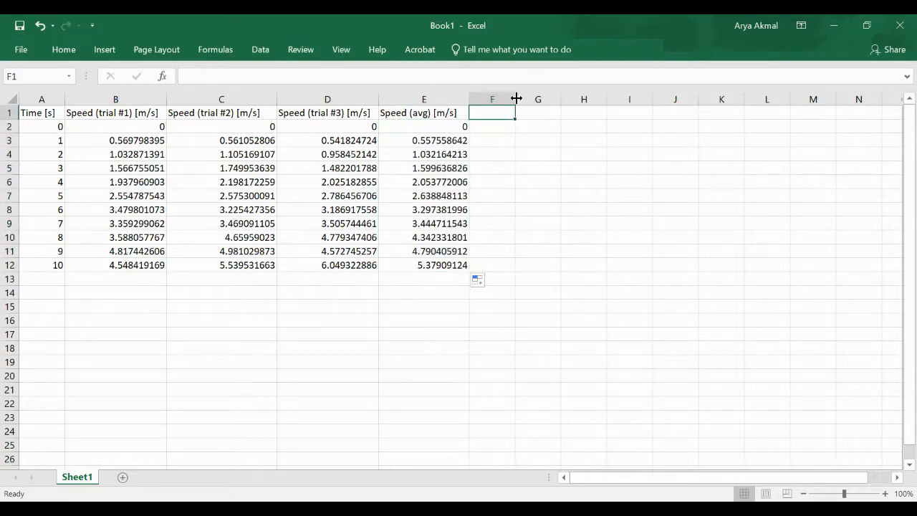
Widen column F and head it 'Δ(Speed) [m/s]' by setting the leading D to Symbol font
{"action": "left_click_drag", "start_coordinate": [514, 98], "coordinate": [556, 98]}
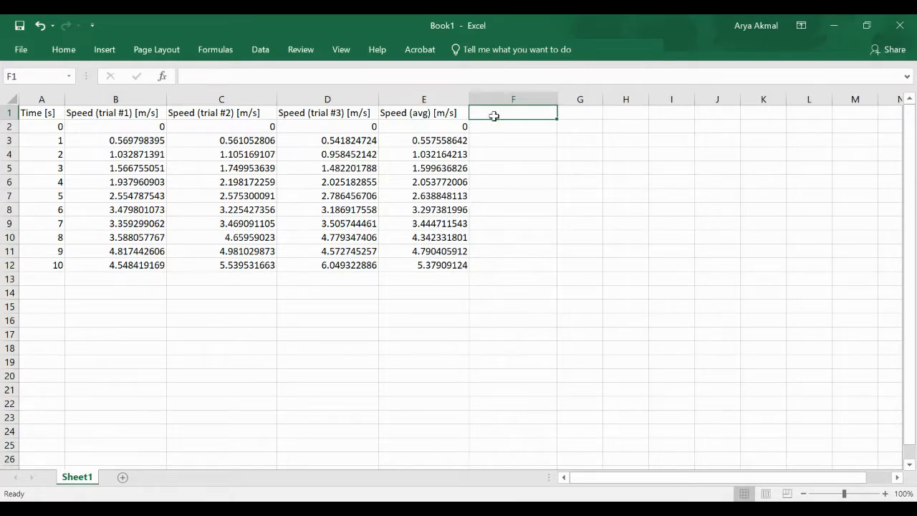
{"action": "type", "text": "D"}
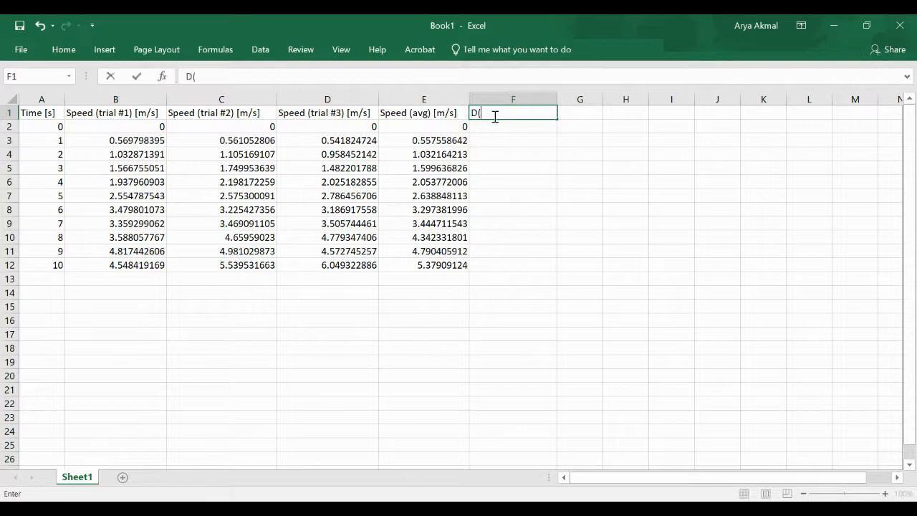
{"action": "type", "text": "(Speed) [m/s"}
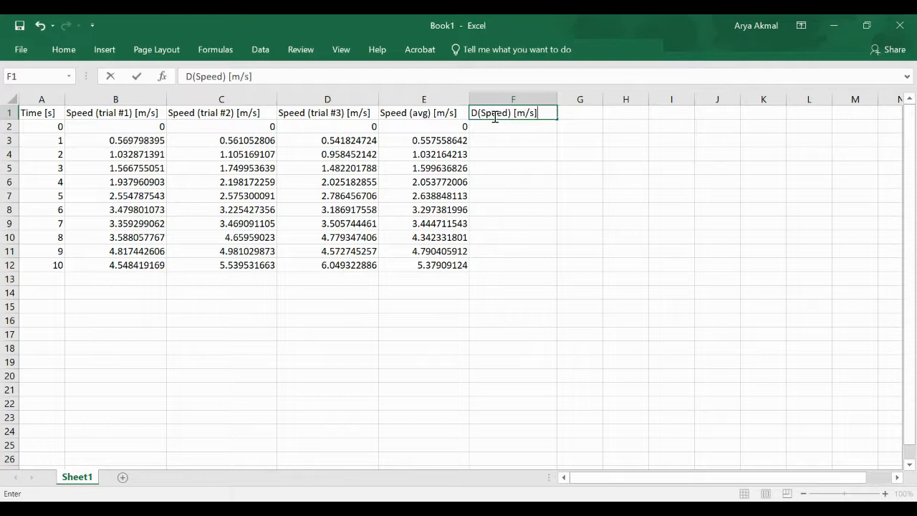
{"action": "left_click", "coordinate": [472, 112]}
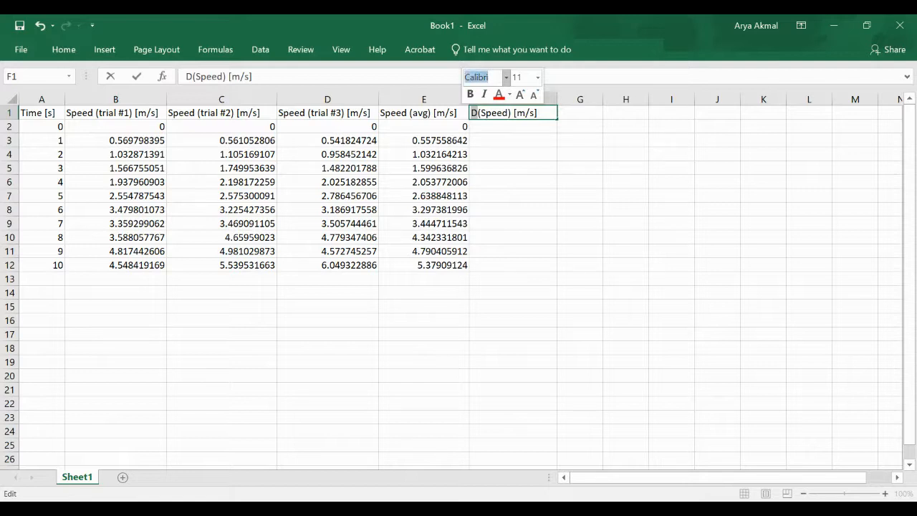
{"action": "type", "text": "Symbol"}
{"action": "key", "text": "Return"}
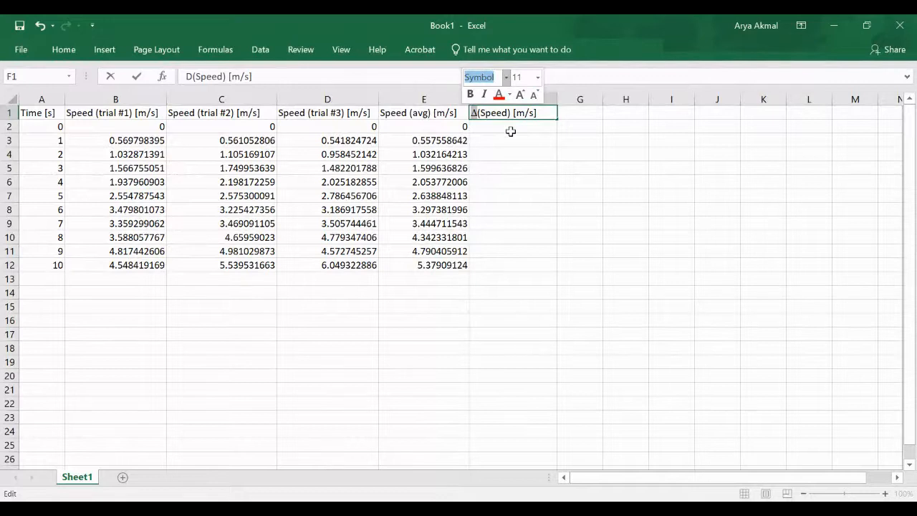
Fill F2:F12 with =STDEV(B2:D2), giving each time's spread across the three trials
{"action": "left_click", "coordinate": [503, 130]}
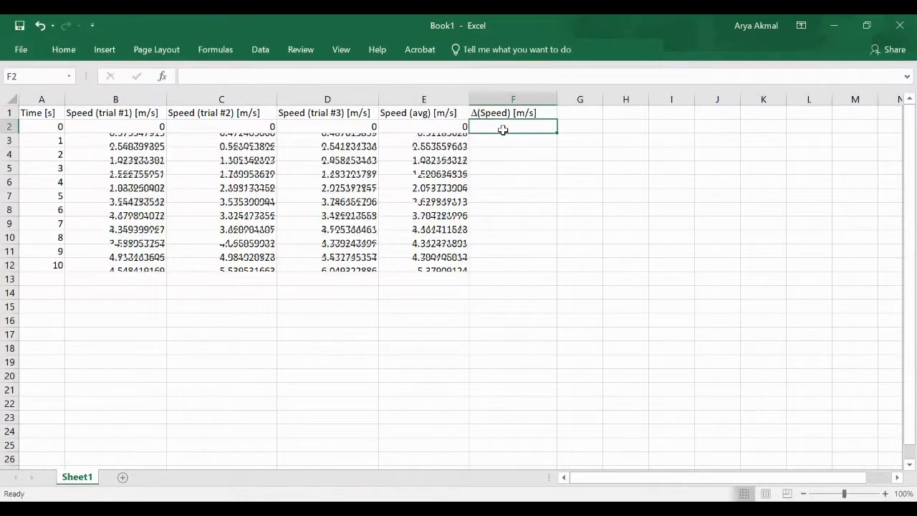
{"action": "type", "text": "+"}
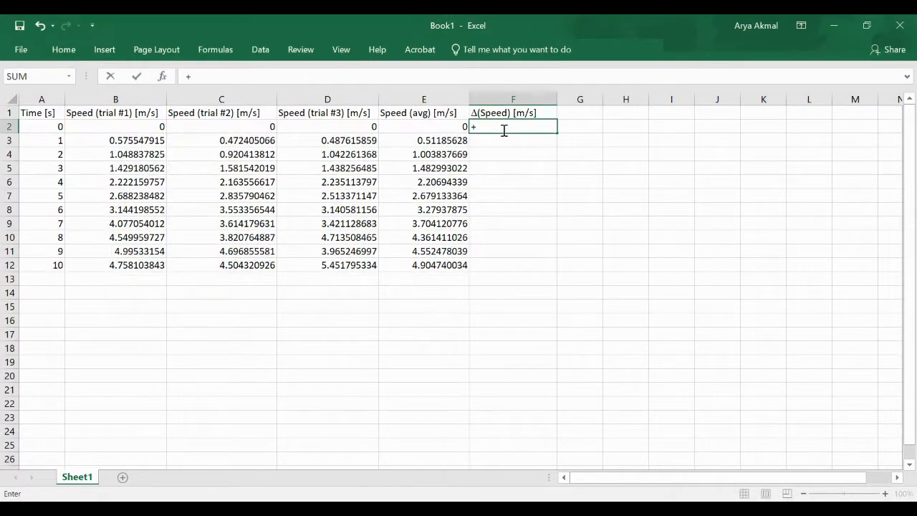
{"action": "key", "text": "BackSpace"}
{"action": "type", "text": "=s"}
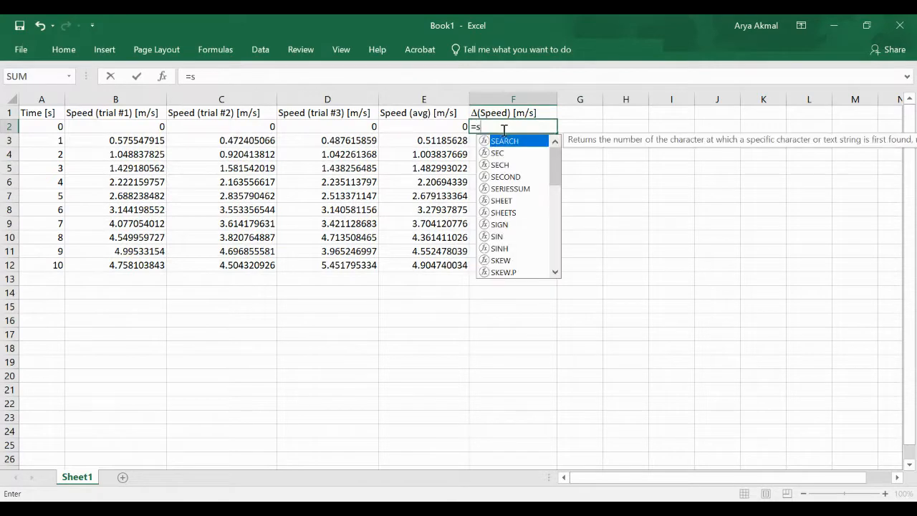
{"action": "type", "text": "tdev"}
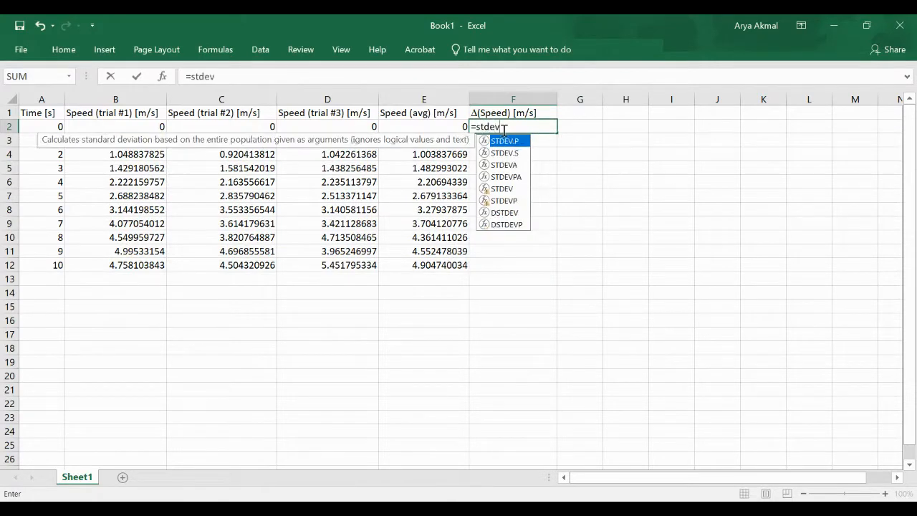
{"action": "type", "text": "("}
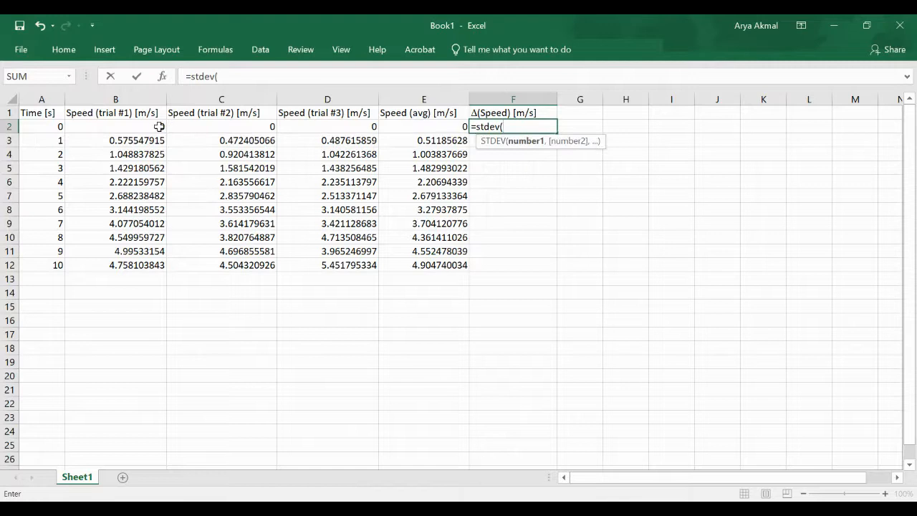
{"action": "left_click_drag", "start_coordinate": [159, 126], "coordinate": [327, 127]}
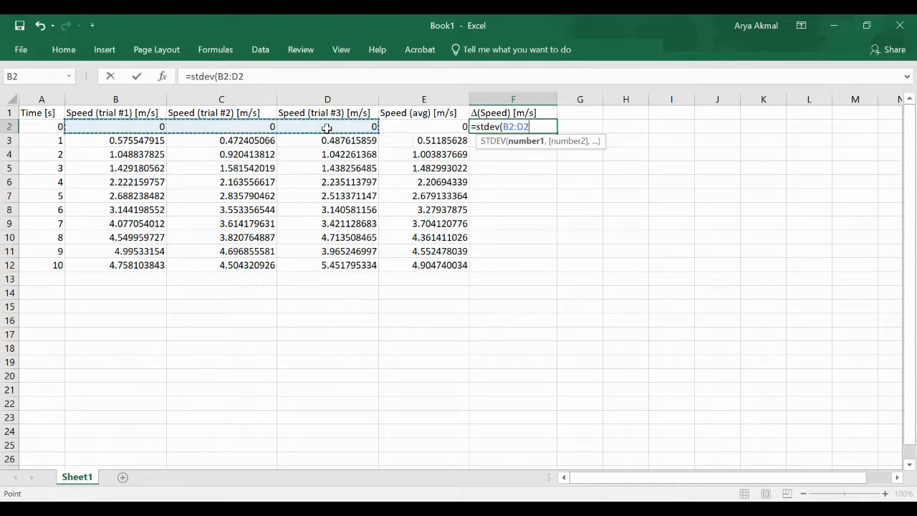
{"action": "type", "text": ")"}
{"action": "key", "text": "Return"}
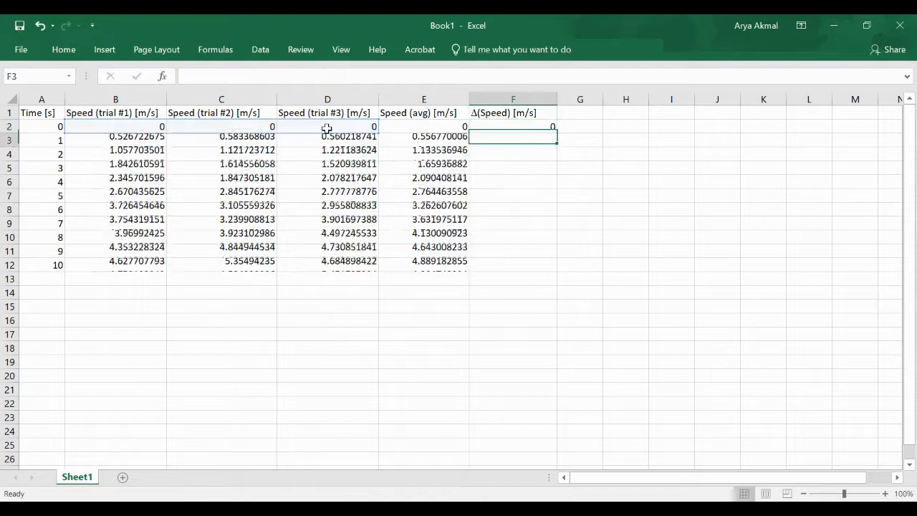
{"action": "left_click", "coordinate": [510, 126]}
{"action": "left_click_drag", "start_coordinate": [556, 132], "coordinate": [557, 272]}
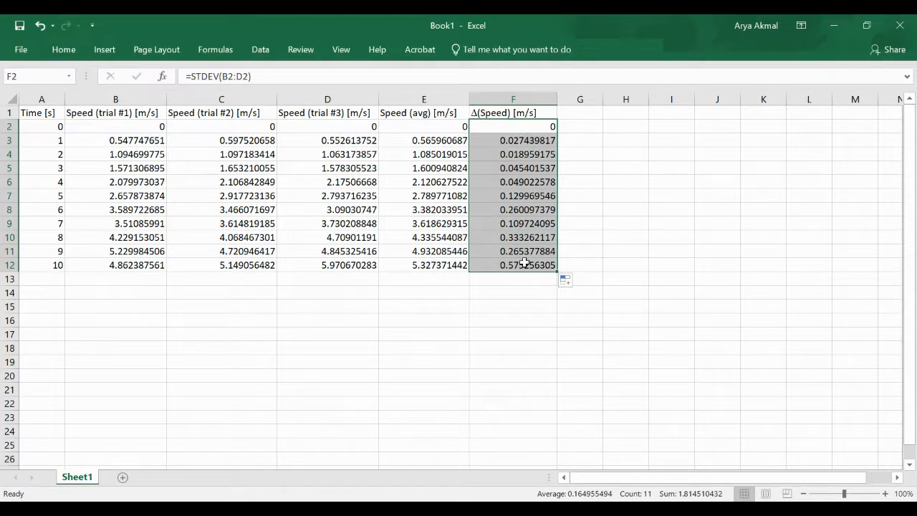
{"action": "left_click", "coordinate": [520, 292]}
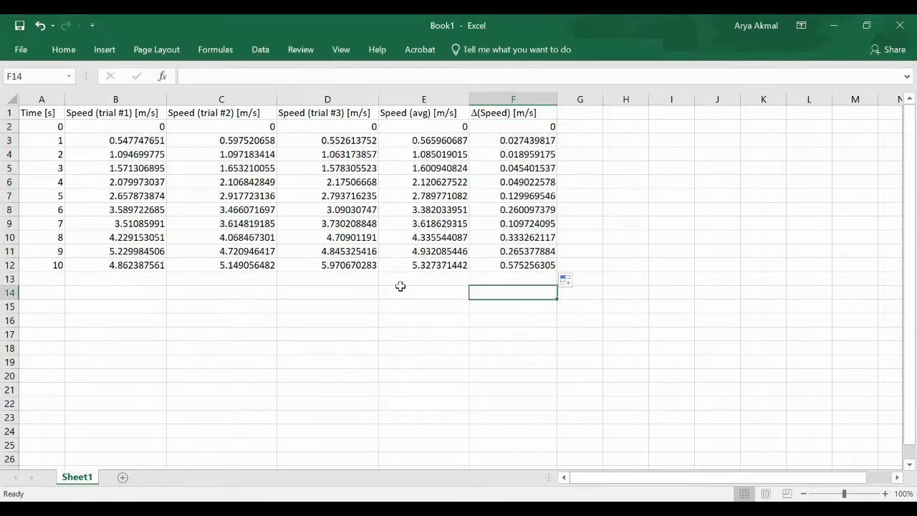
Select columns A and E and insert a plain scatter chart of average speed versus time
{"action": "left_click", "coordinate": [37, 94]}
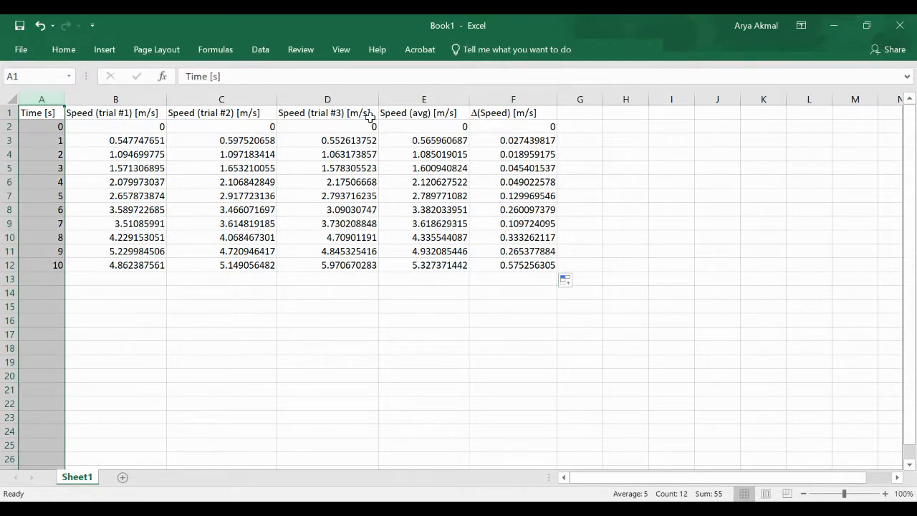
{"action": "left_click", "coordinate": [403, 98], "text": "ctrl"}
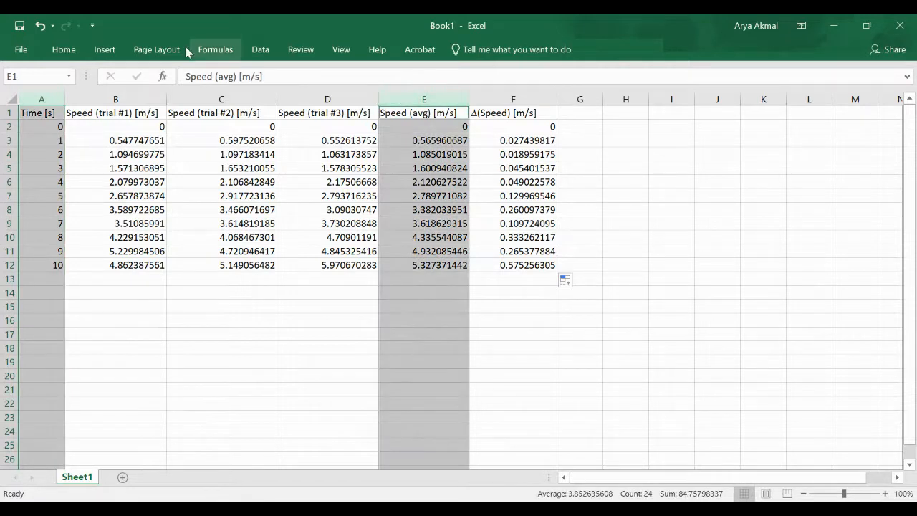
{"action": "left_click", "coordinate": [104, 48]}
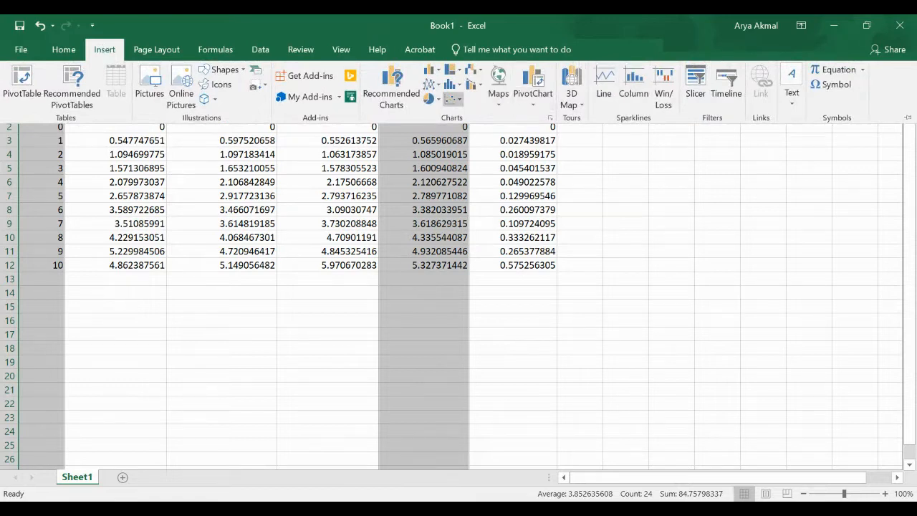
{"action": "left_click", "coordinate": [451, 98]}
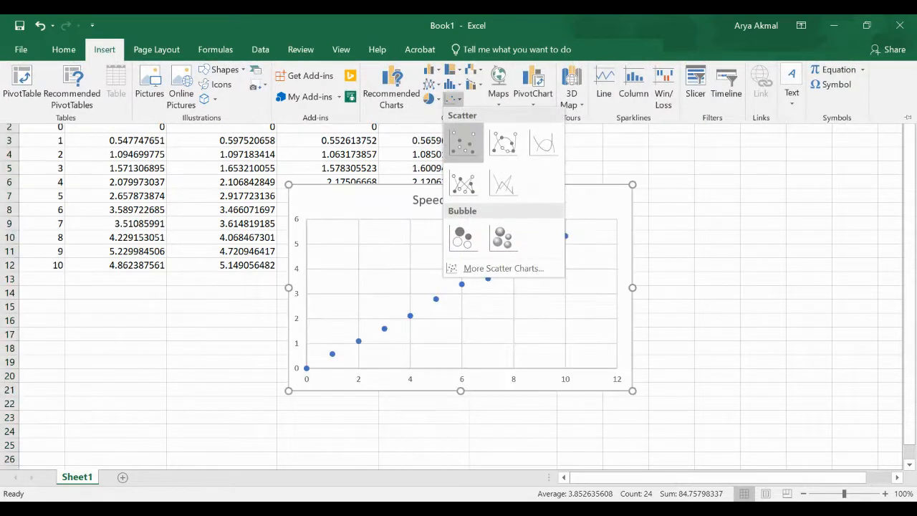
{"action": "left_click", "coordinate": [462, 142]}
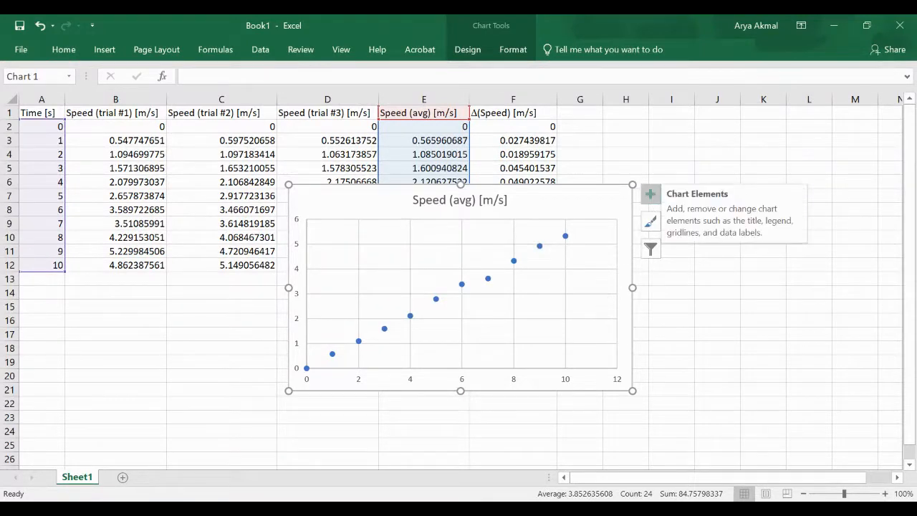
Add a trendline to the chart and open its More Options settings
{"action": "left_click", "coordinate": [650, 193]}
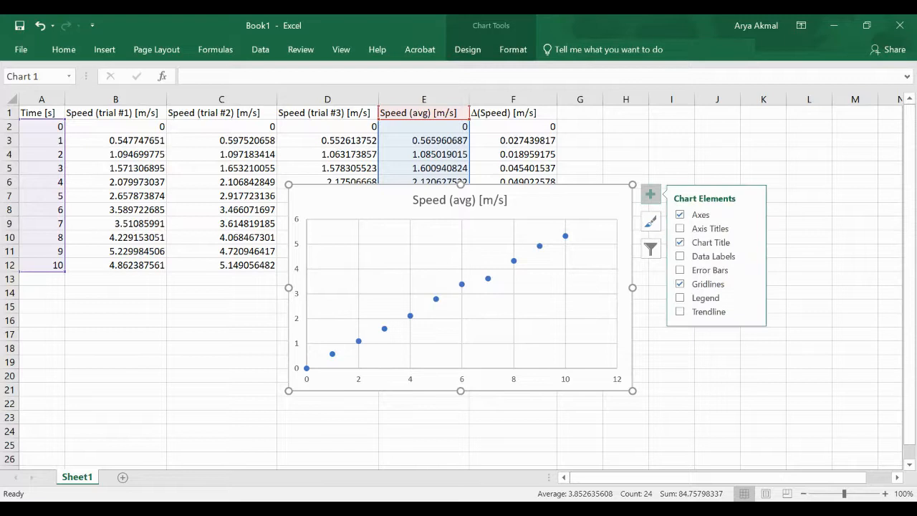
{"action": "left_click", "coordinate": [680, 311]}
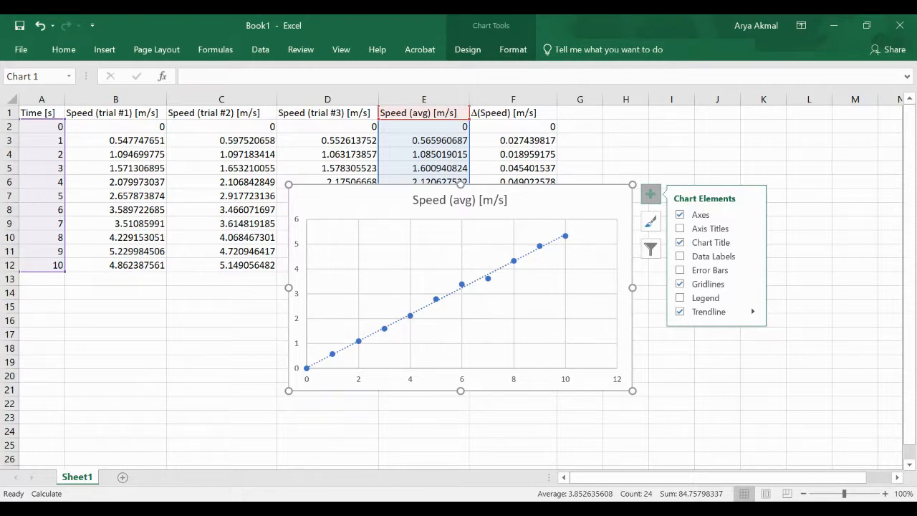
{"action": "left_click", "coordinate": [753, 312]}
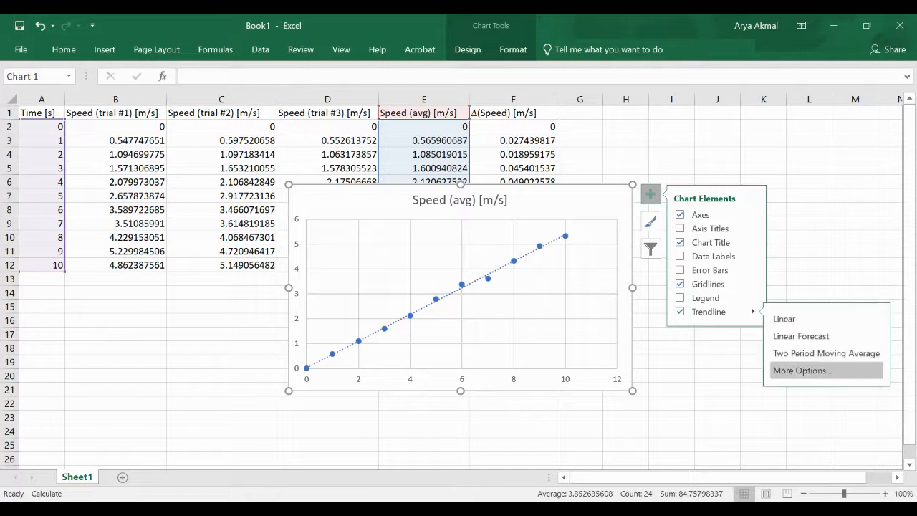
{"action": "left_click", "coordinate": [802, 370]}
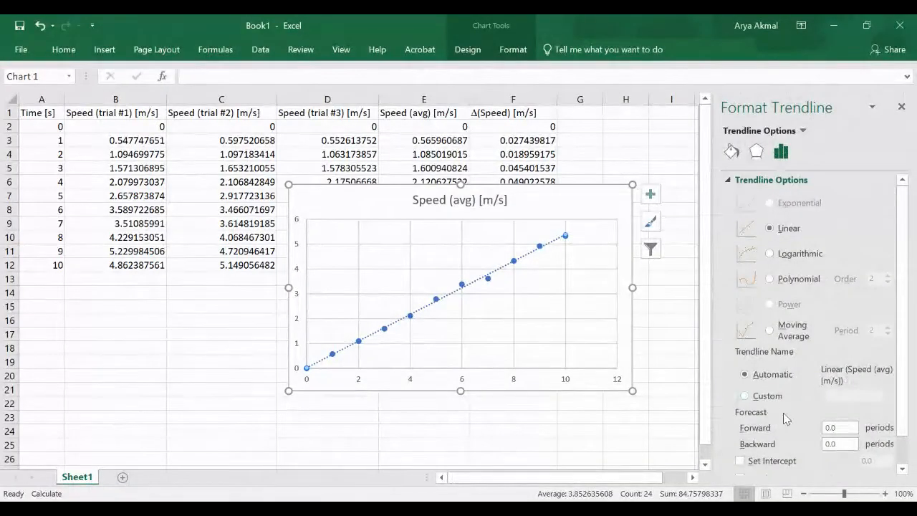
Turn on Display Equation on chart, showing y = 0.5377x + 0.0166, then close the pane
{"action": "scroll", "coordinate": [782, 412], "scroll_direction": "down", "scroll_amount": 1}
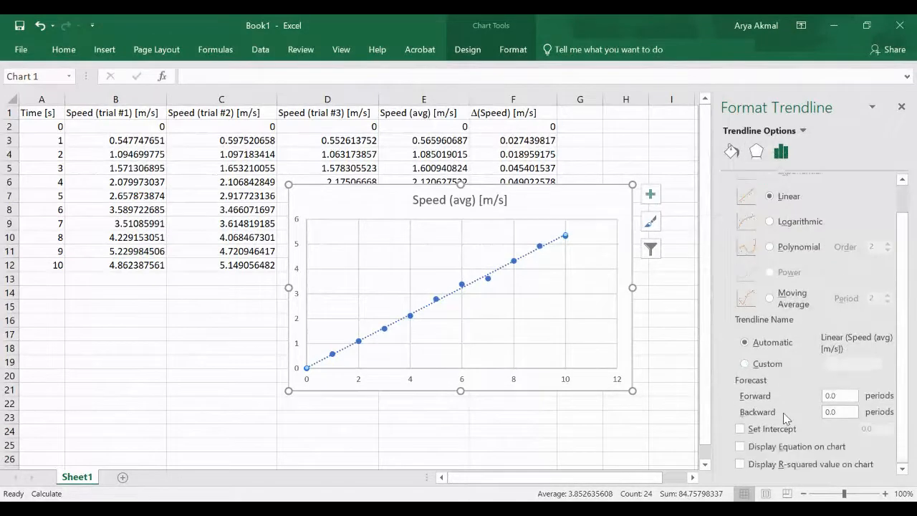
{"action": "left_click", "coordinate": [740, 447]}
{"action": "left_click", "coordinate": [901, 105]}
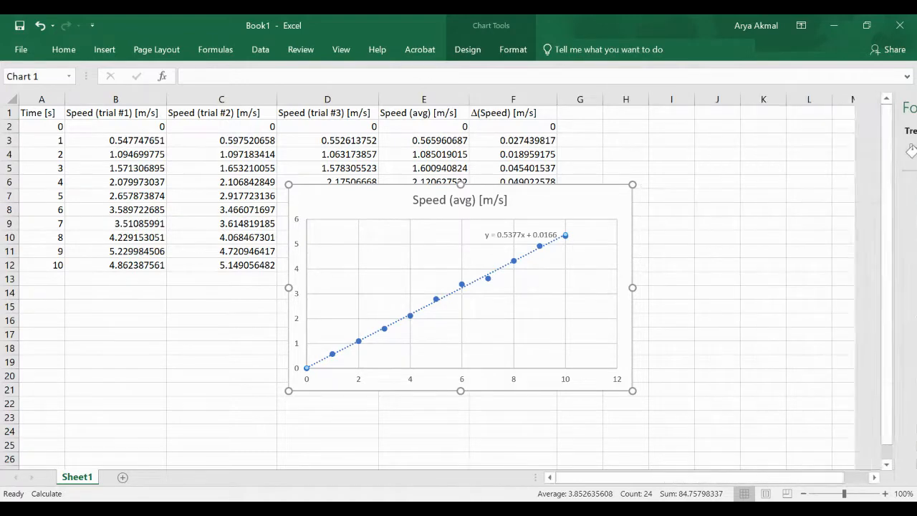
Drag the trendline equation label left to the plot's top centre, undoing an accidental plot-area shift
{"action": "left_click", "coordinate": [506, 232]}
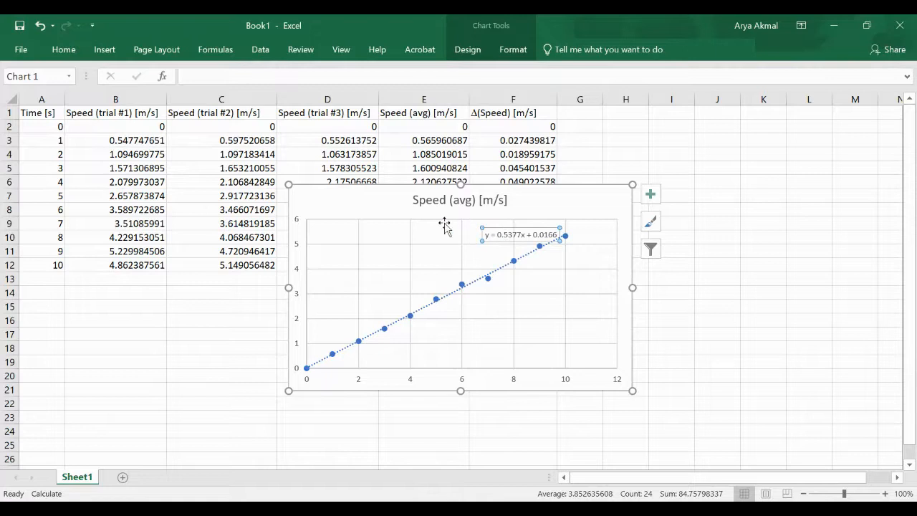
{"action": "left_click", "coordinate": [479, 228]}
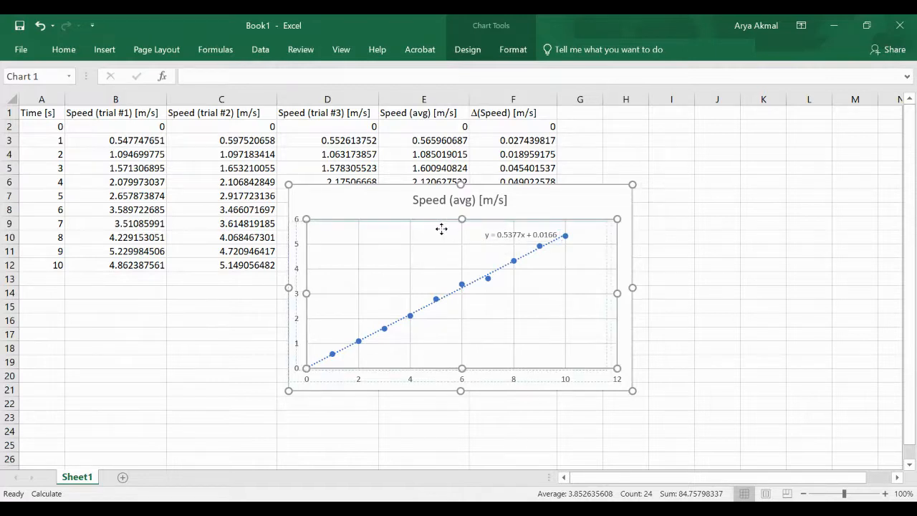
{"action": "left_click_drag", "start_coordinate": [403, 228], "coordinate": [404, 238]}
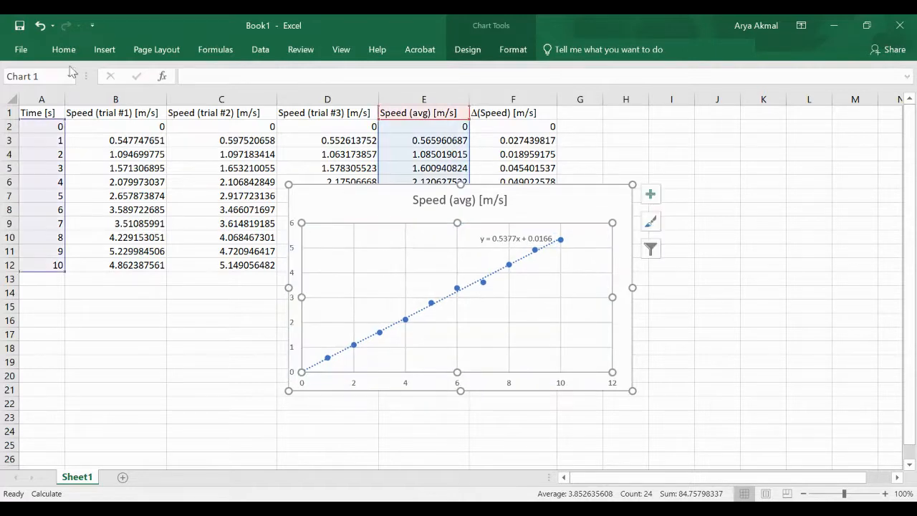
{"action": "left_click", "coordinate": [25, 22]}
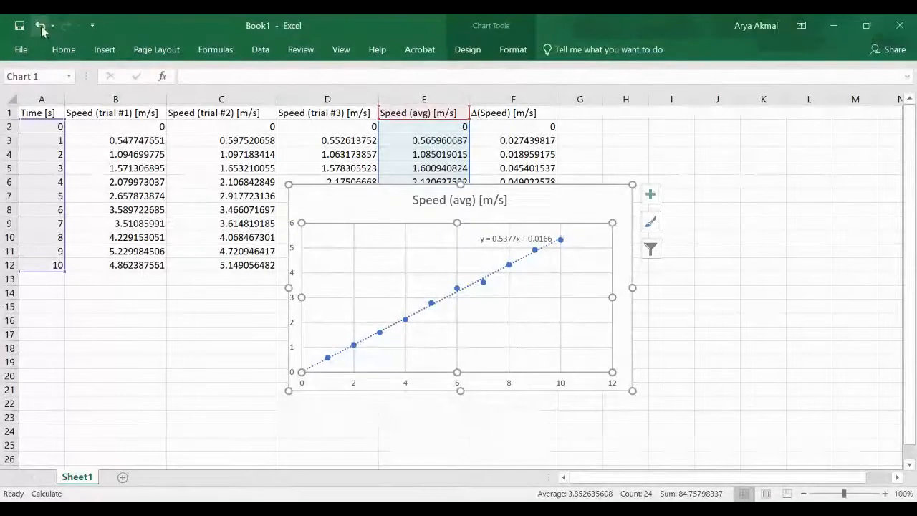
{"action": "left_click", "coordinate": [40, 25]}
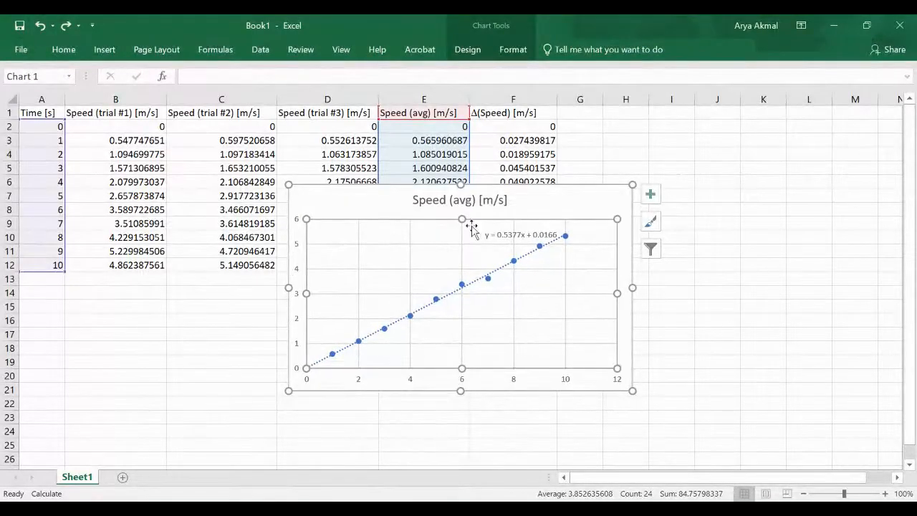
{"action": "left_click", "coordinate": [507, 235]}
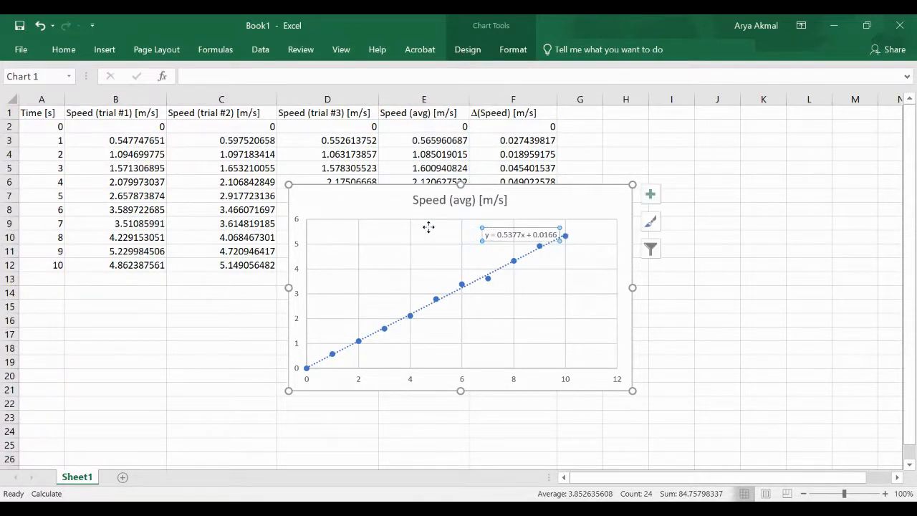
{"action": "left_click_drag", "start_coordinate": [485, 234], "coordinate": [428, 228]}
{"action": "left_click", "coordinate": [597, 324]}
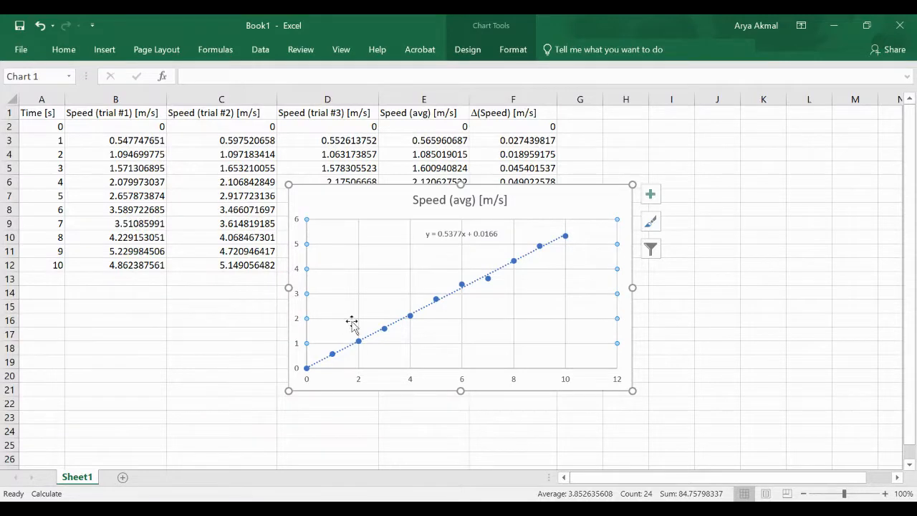
{"action": "left_click", "coordinate": [649, 194]}
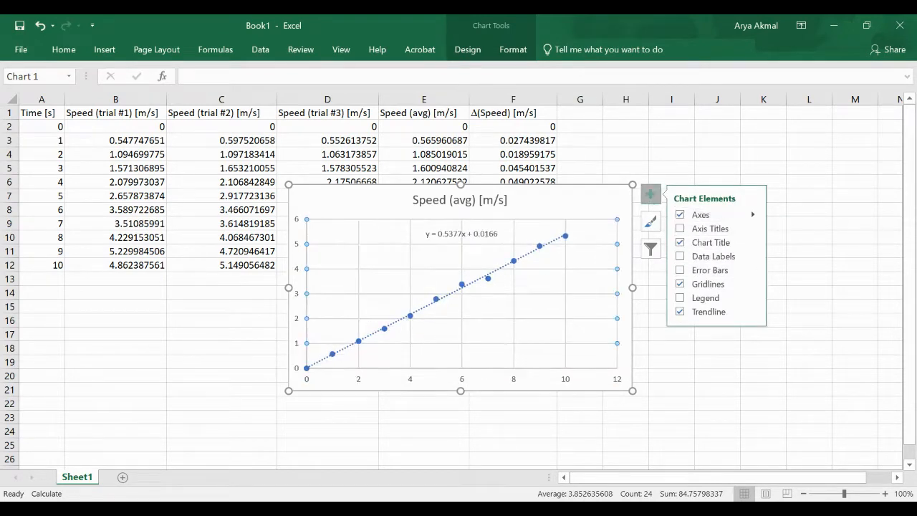
Set the horizontal axis minimum bound to -12 and close the axis settings
{"action": "left_click", "coordinate": [752, 214]}
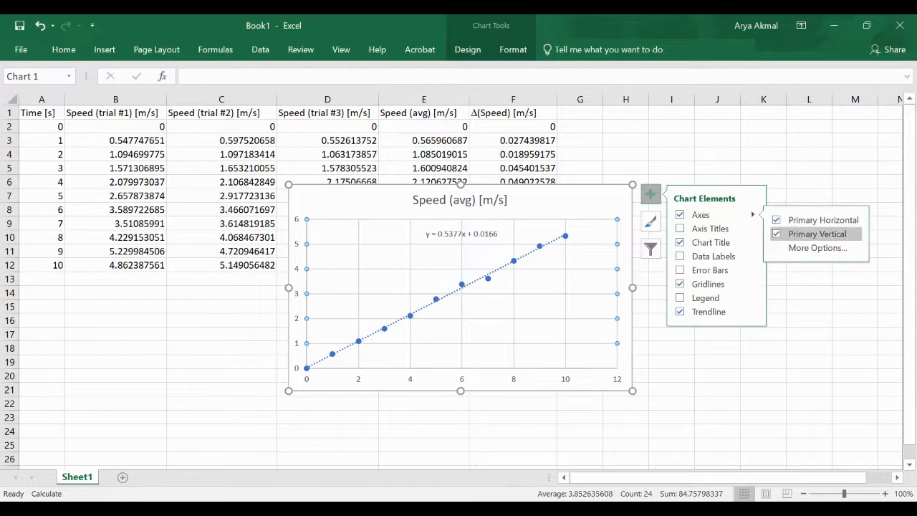
{"action": "left_click", "coordinate": [817, 247]}
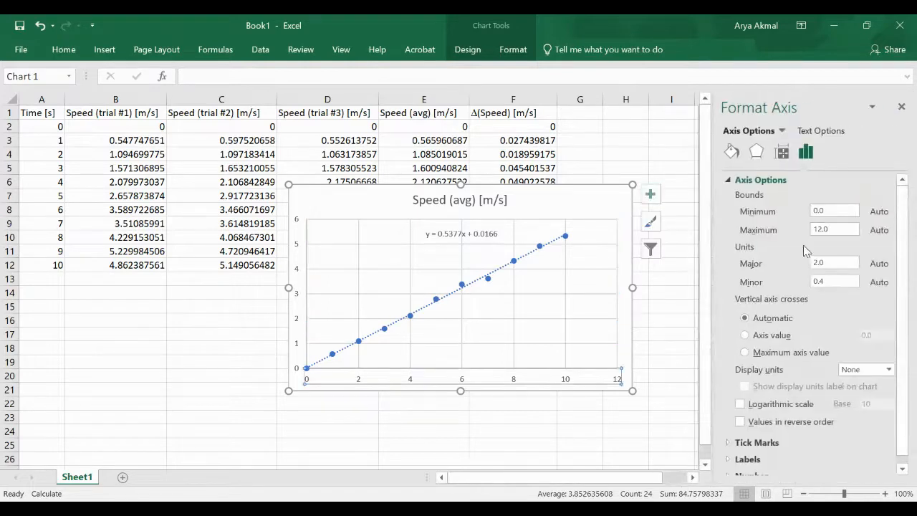
{"action": "left_click", "coordinate": [817, 210]}
{"action": "key", "text": "BackSpace"}
{"action": "type", "text": "-12"}
{"action": "key", "text": "Return"}
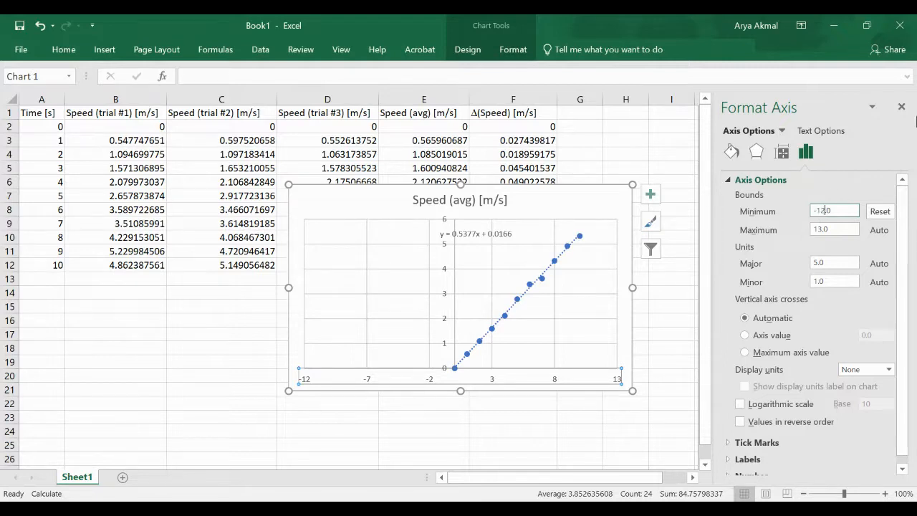
{"action": "left_click", "coordinate": [901, 107]}
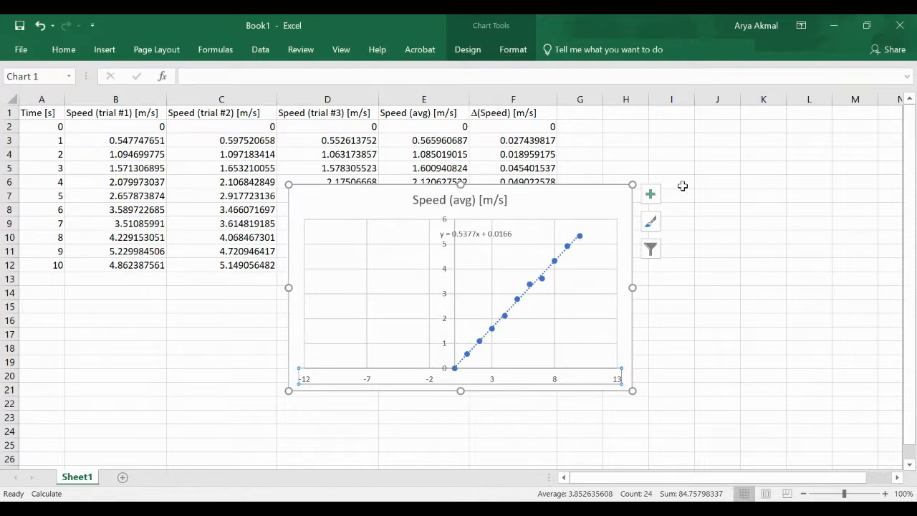
Set the trendline's Forecast Backward to 12 periods in its options and close the pane
{"action": "left_click", "coordinate": [650, 197]}
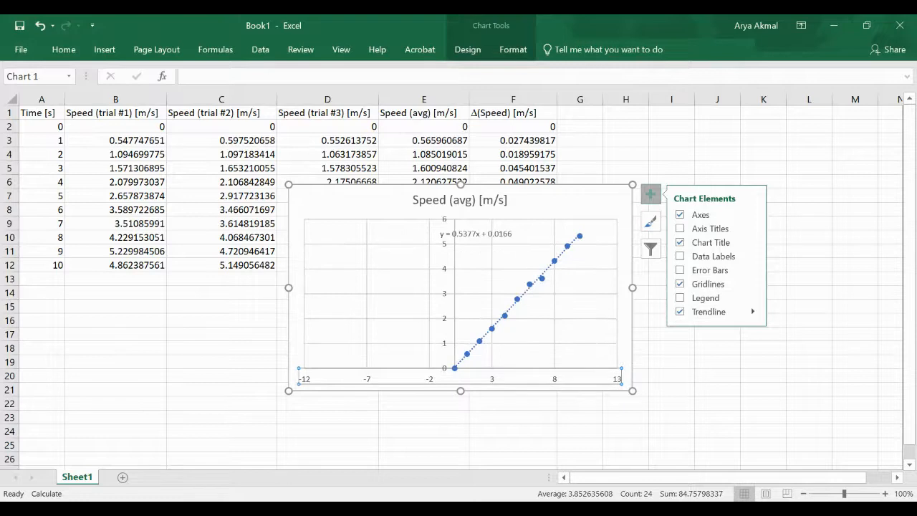
{"action": "left_click", "coordinate": [752, 312]}
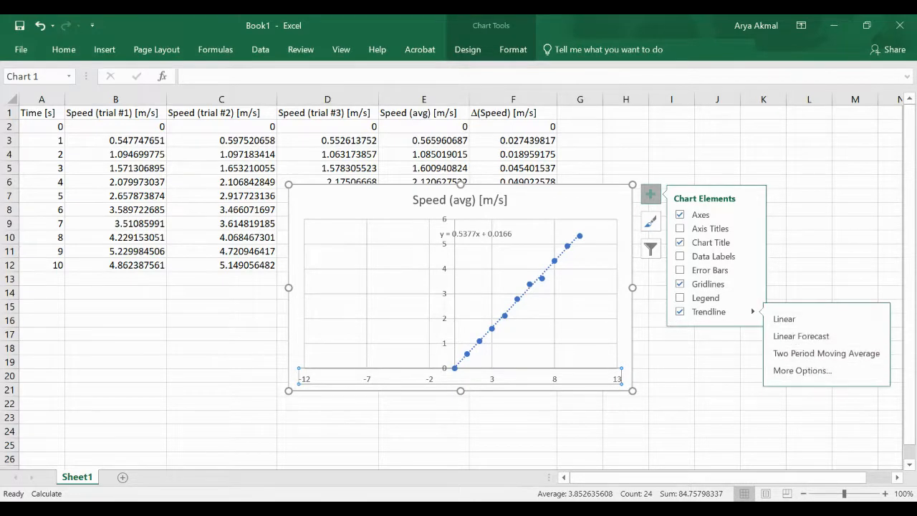
{"action": "left_click", "coordinate": [802, 370]}
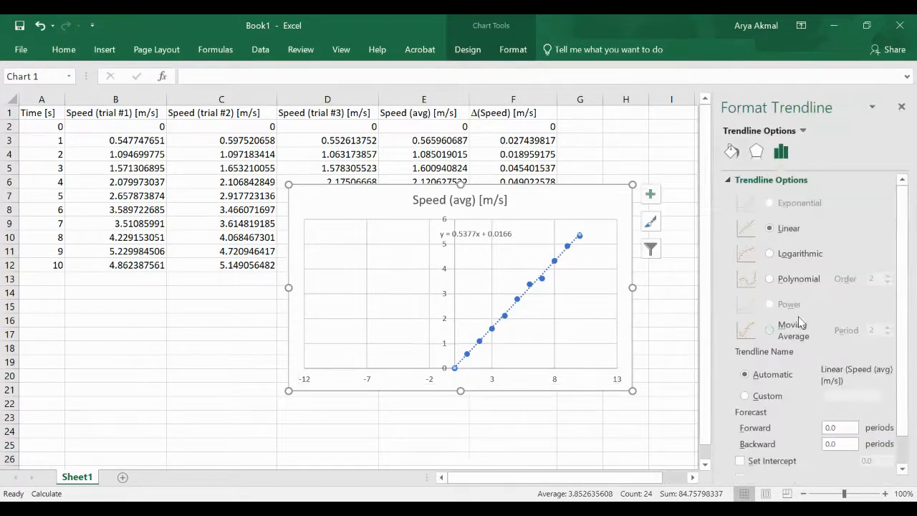
{"action": "scroll", "coordinate": [807, 367], "scroll_direction": "down", "scroll_amount": 1}
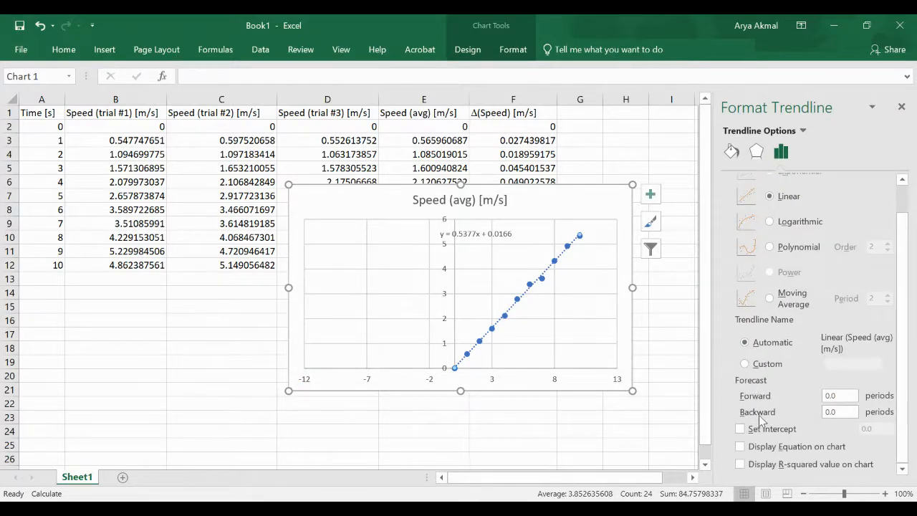
{"action": "left_click", "coordinate": [828, 412]}
{"action": "key", "text": "Return"}
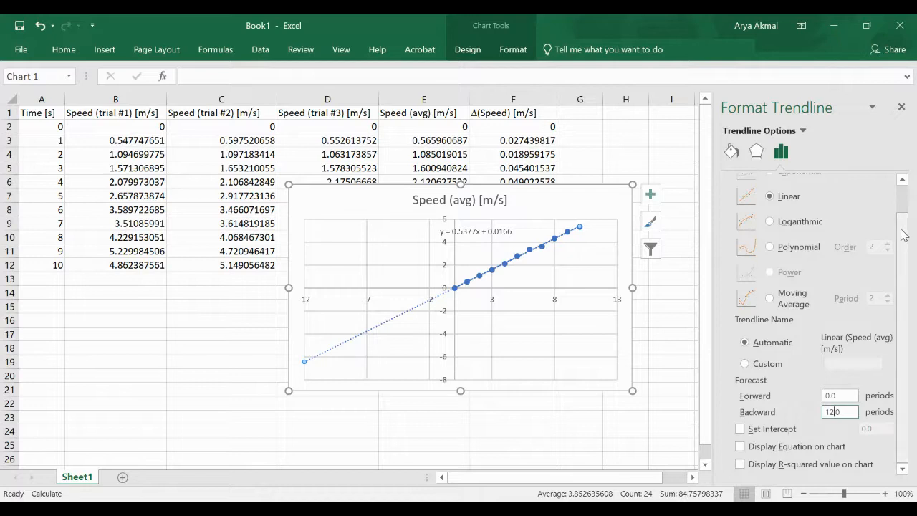
{"action": "left_click", "coordinate": [900, 107]}
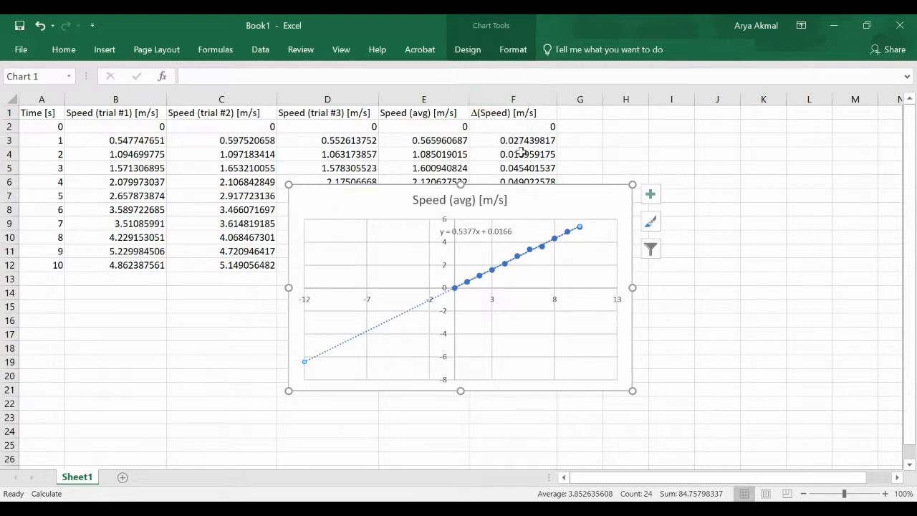
Turn on error bars for the speed points and delete the horizontal X error bars
{"action": "left_click", "coordinate": [650, 195]}
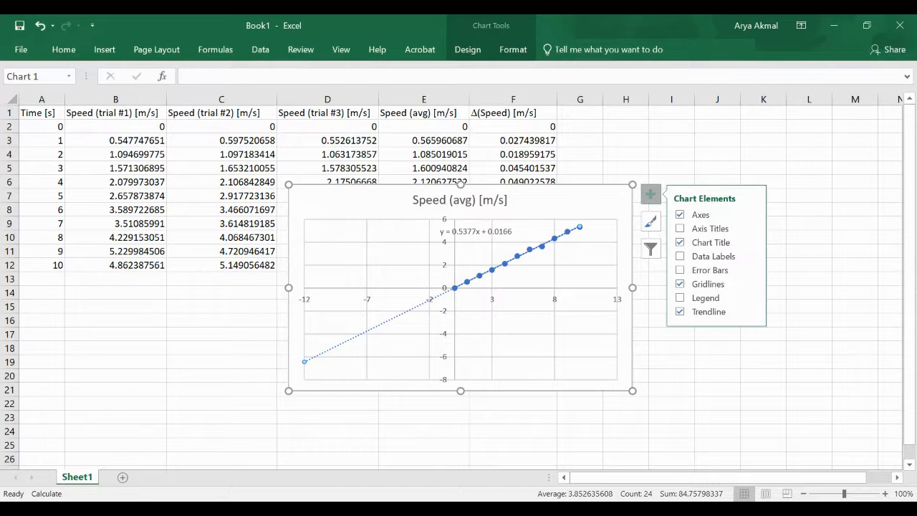
{"action": "left_click", "coordinate": [679, 270]}
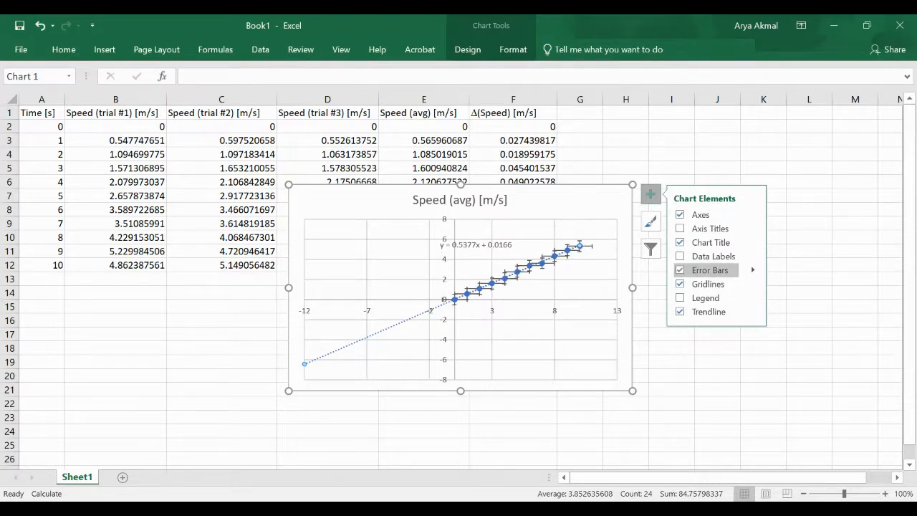
{"action": "left_click", "coordinate": [752, 270]}
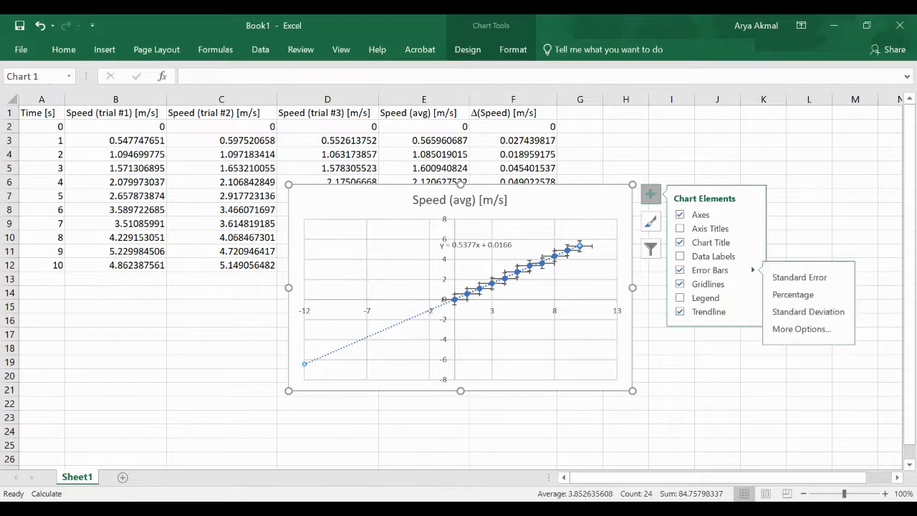
{"action": "left_click", "coordinate": [802, 329]}
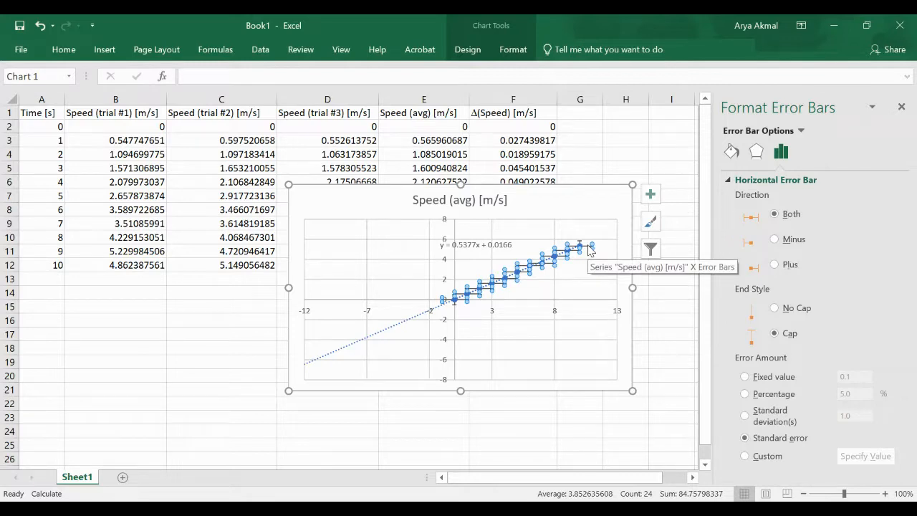
{"action": "key", "text": "Delete"}
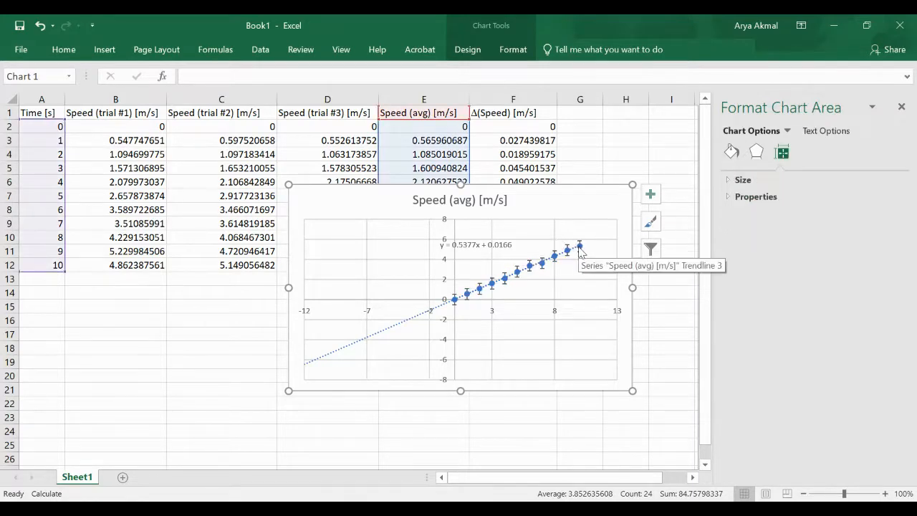
Open the vertical error bar options and switch the error amount to Custom
{"action": "left_click", "coordinate": [579, 248]}
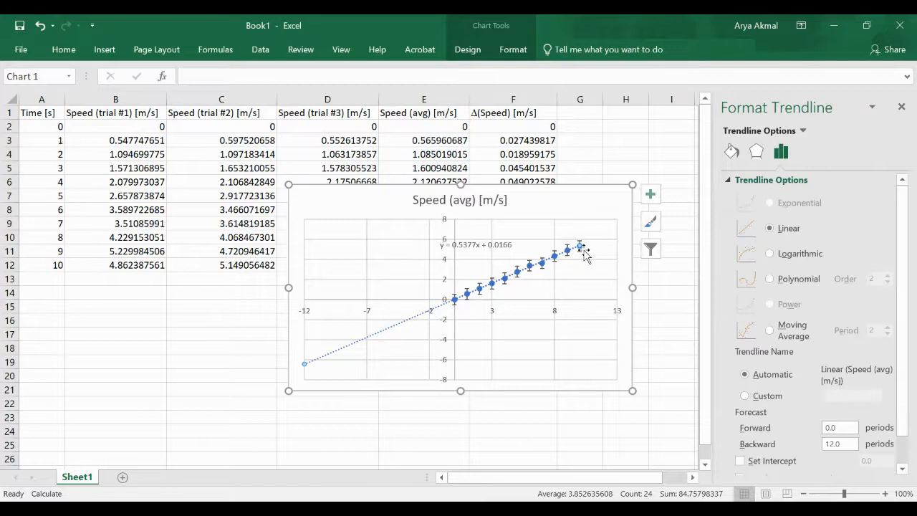
{"action": "left_click", "coordinate": [651, 195]}
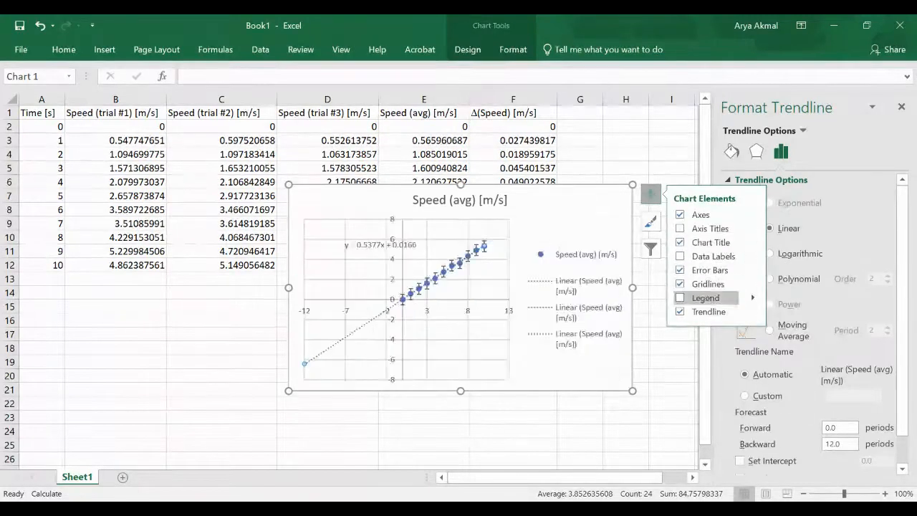
{"action": "left_click", "coordinate": [753, 270]}
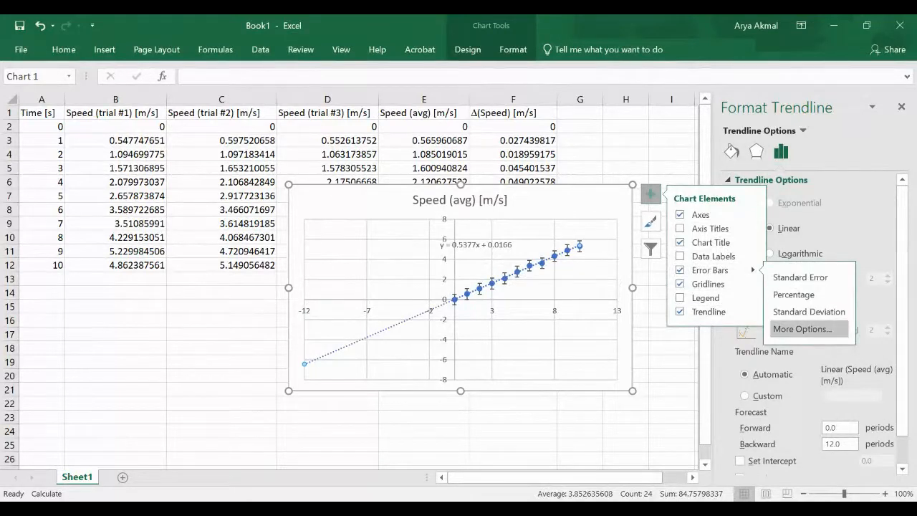
{"action": "left_click", "coordinate": [802, 329]}
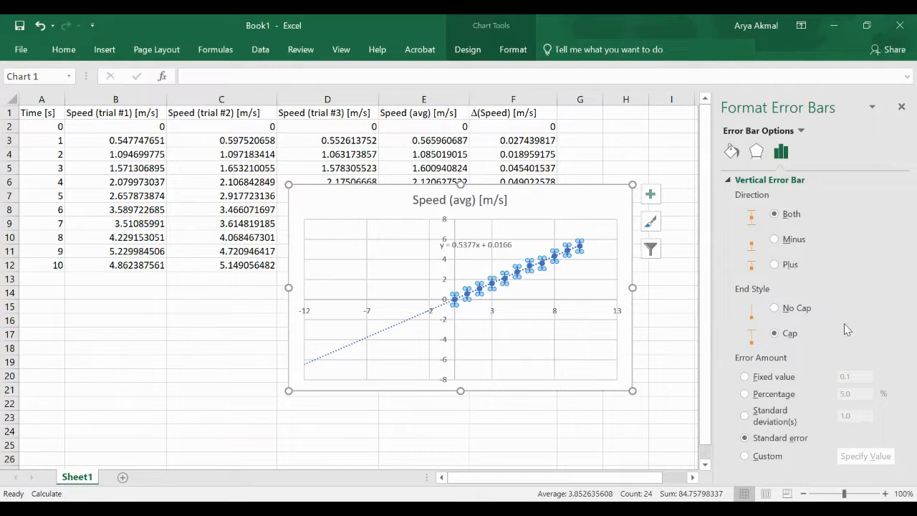
{"action": "left_click", "coordinate": [745, 456]}
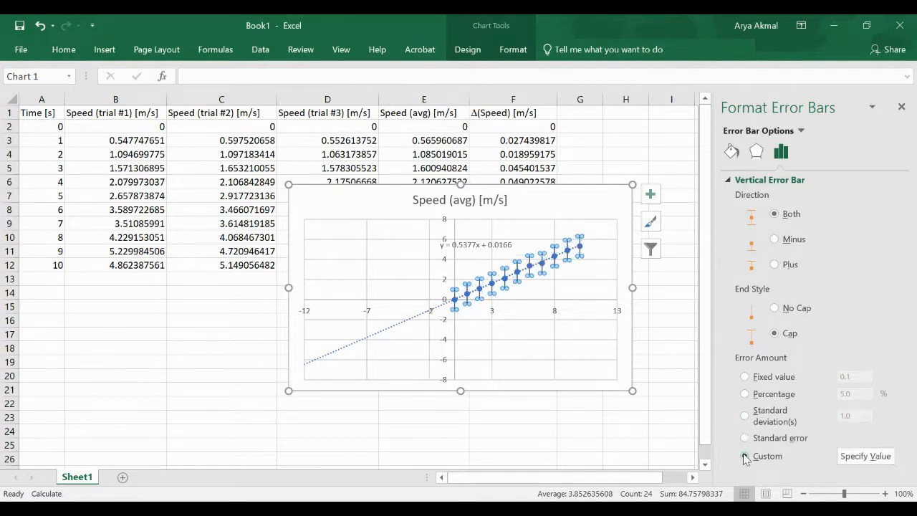
Specify the column F Δ(Speed) range as both positive and negative error values
{"action": "left_click", "coordinate": [863, 455]}
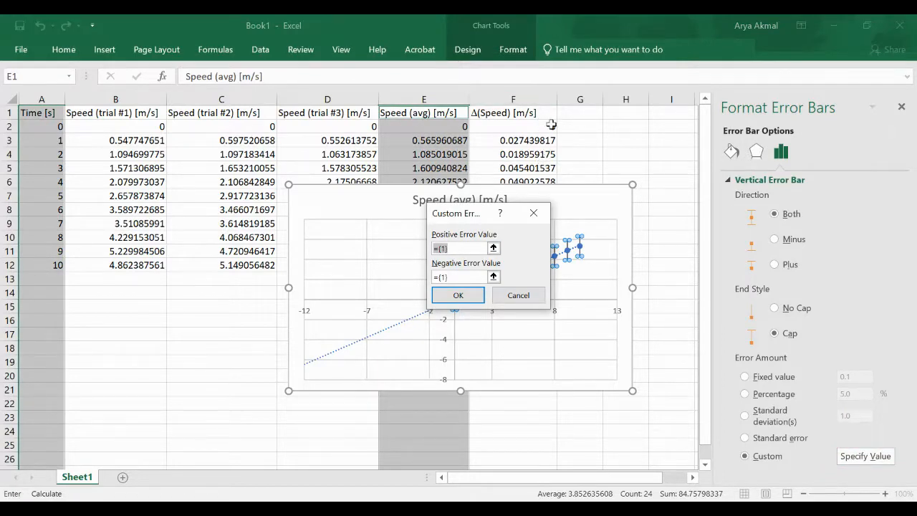
{"action": "left_click_drag", "start_coordinate": [548, 127], "coordinate": [544, 264]}
{"action": "left_click", "coordinate": [469, 277]}
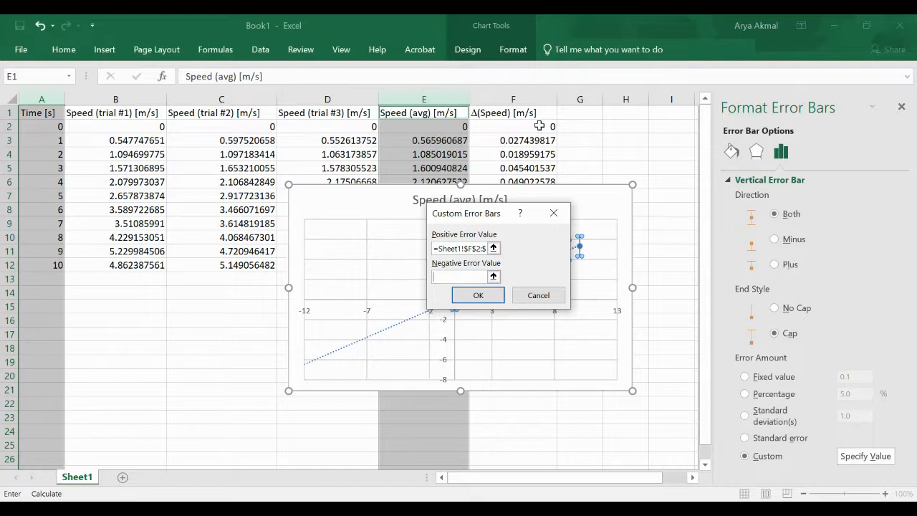
{"action": "left_click_drag", "start_coordinate": [539, 126], "coordinate": [540, 262]}
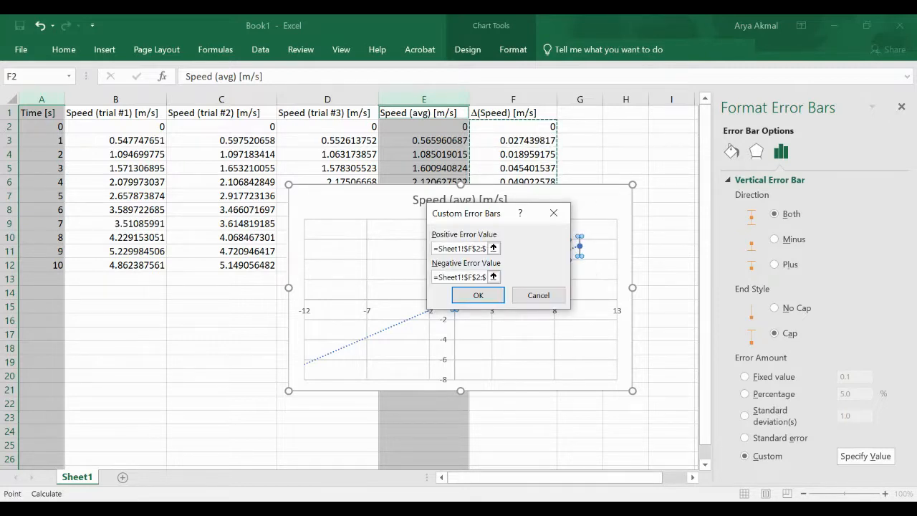
{"action": "left_click", "coordinate": [478, 295]}
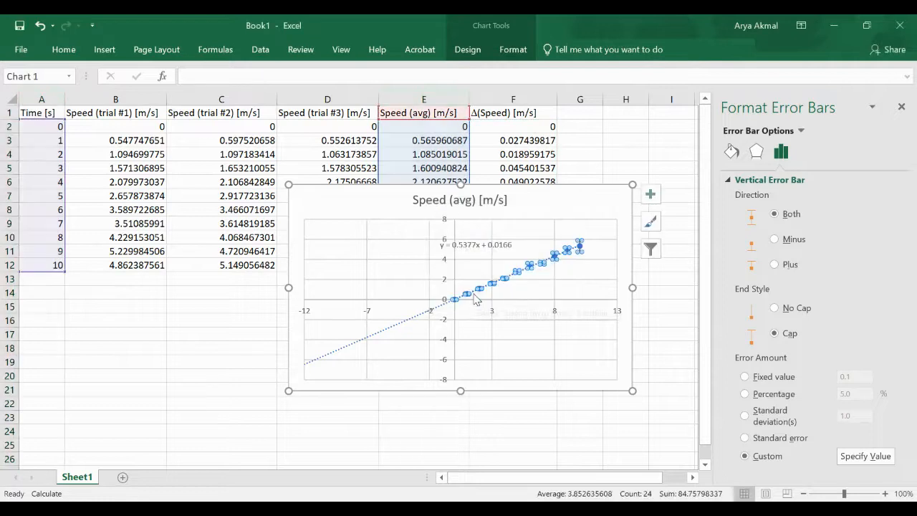
{"action": "left_click", "coordinate": [504, 308]}
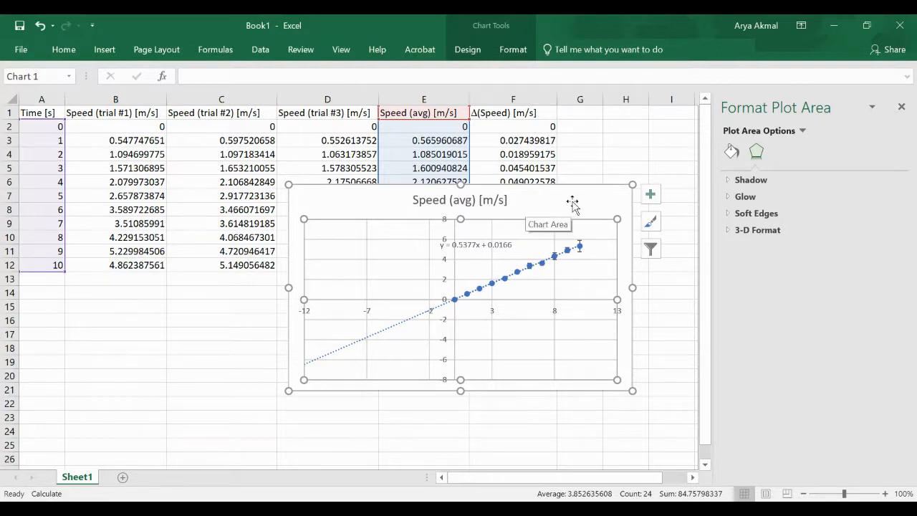
Retitle the chart 'Speed of a Cart Rolling Downhill', restoring it after an accidental deletion
{"action": "left_click", "coordinate": [487, 205]}
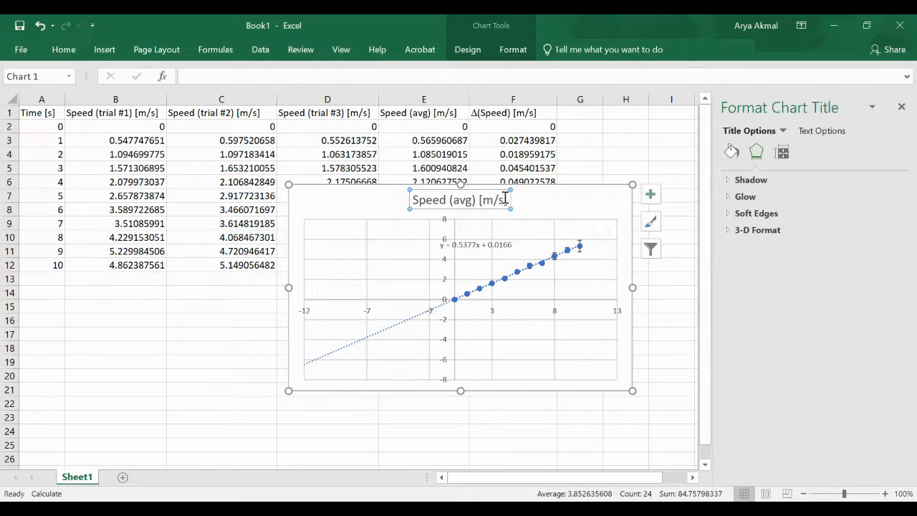
{"action": "left_click", "coordinate": [505, 199]}
{"action": "left_click_drag", "start_coordinate": [509, 200], "coordinate": [507, 194]}
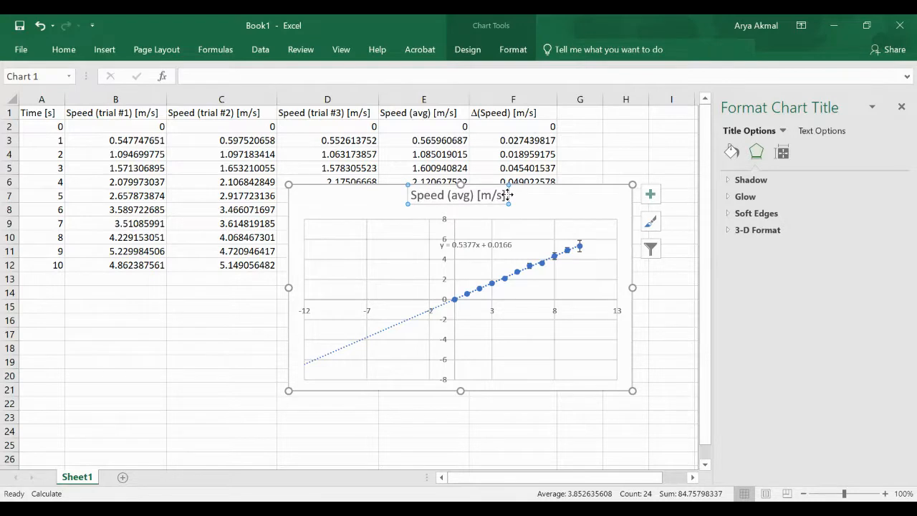
{"action": "key", "text": "Delete"}
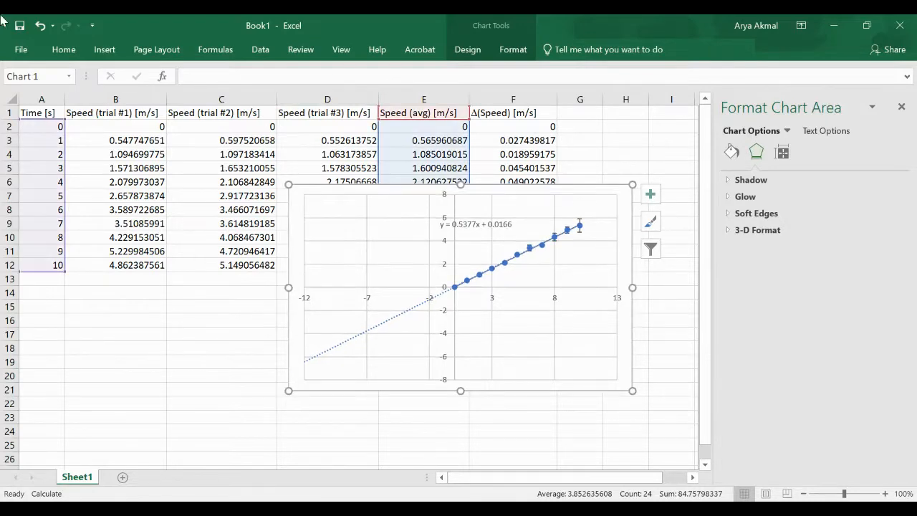
{"action": "left_click", "coordinate": [41, 26]}
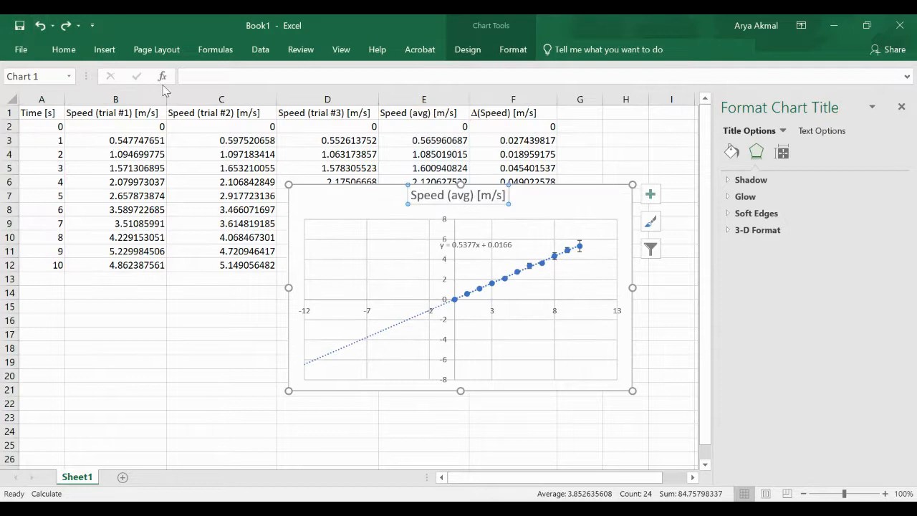
{"action": "left_click", "coordinate": [504, 196]}
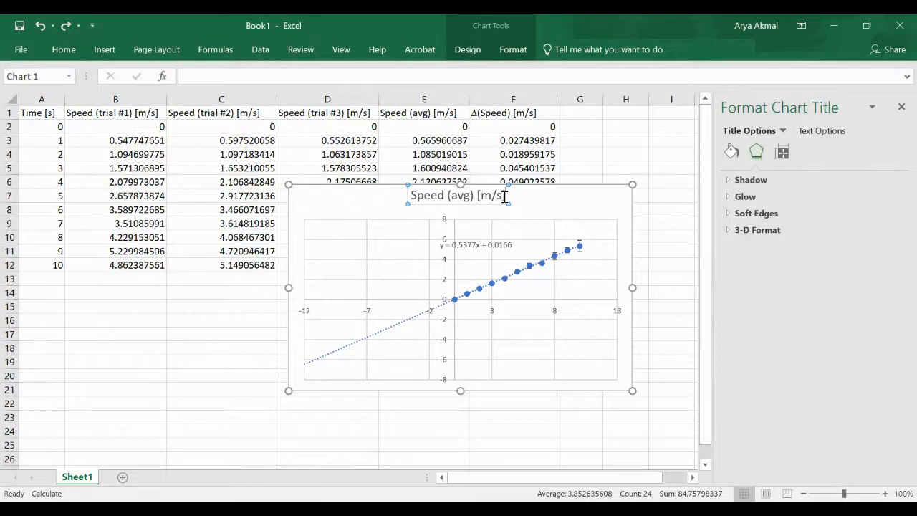
{"action": "key", "text": "BackSpace"}
{"action": "key", "text": "BackSpace"}
{"action": "key", "text": "BackSpace"}
{"action": "key", "text": "BackSpace"}
{"action": "key", "text": "BackSpace"}
{"action": "key", "text": "BackSpace"}
{"action": "key", "text": "BackSpace"}
{"action": "key", "text": "BackSpace"}
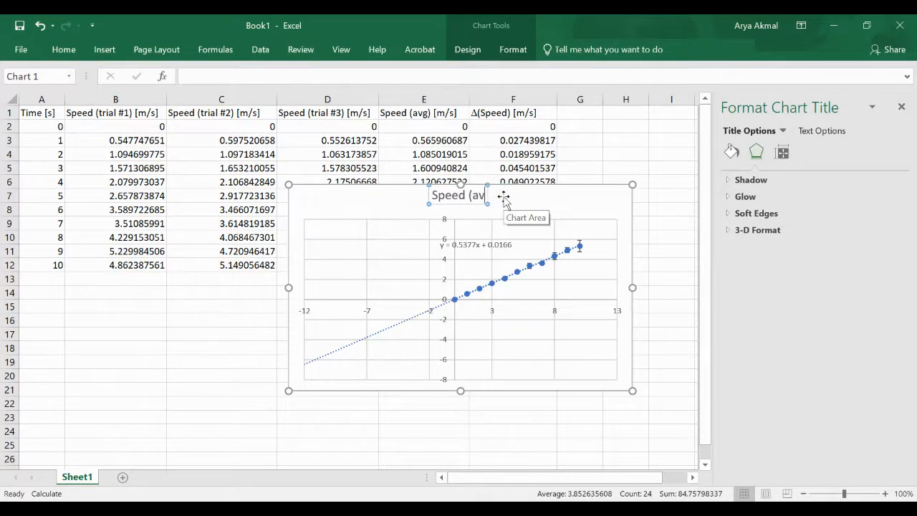
{"action": "key", "text": "BackSpace"}
{"action": "key", "text": "BackSpace"}
{"action": "key", "text": "BackSpace"}
{"action": "key", "text": "BackSpace"}
{"action": "type", "text": "of"}
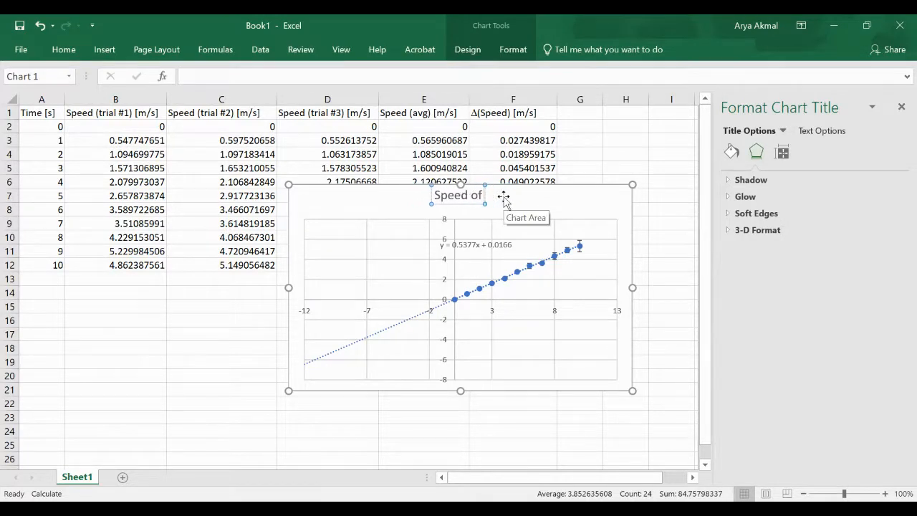
{"action": "type", "text": " A"}
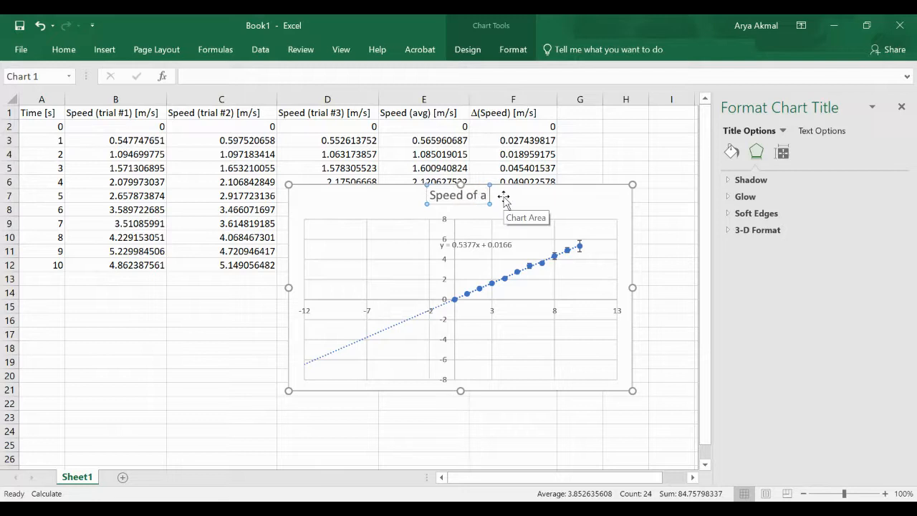
{"action": "type", "text": "Cart"}
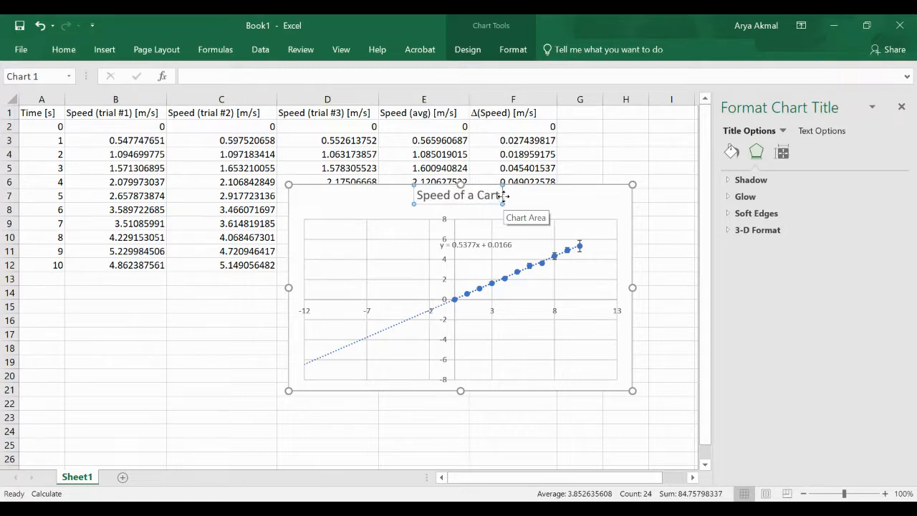
{"action": "type", "text": " Rolling"}
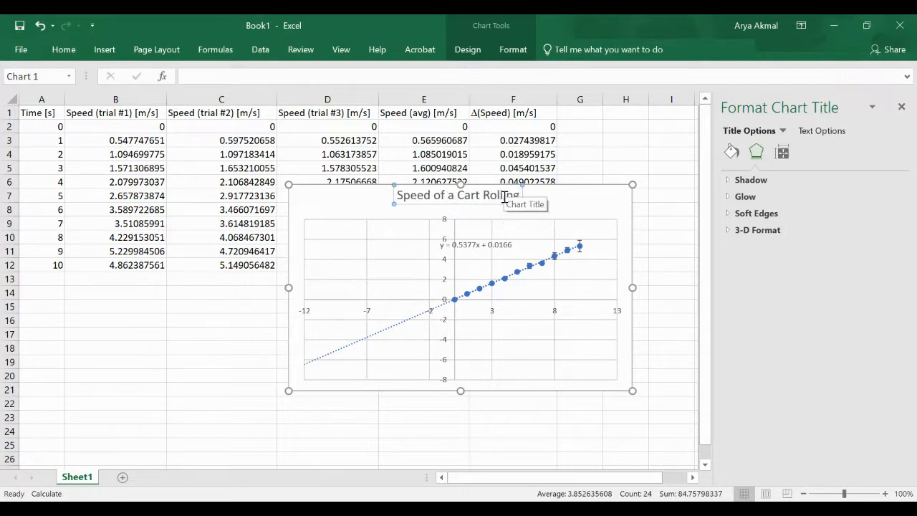
{"action": "type", "text": " Downh"}
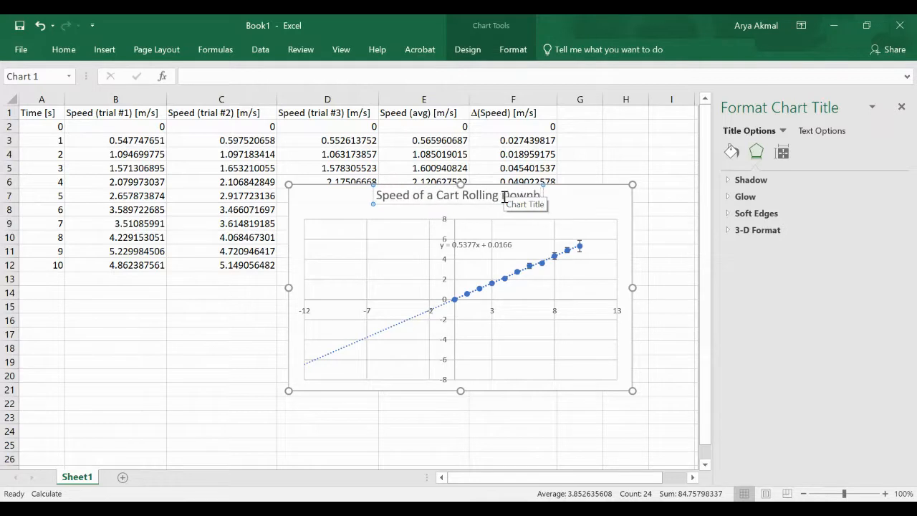
{"action": "type", "text": "ill"}
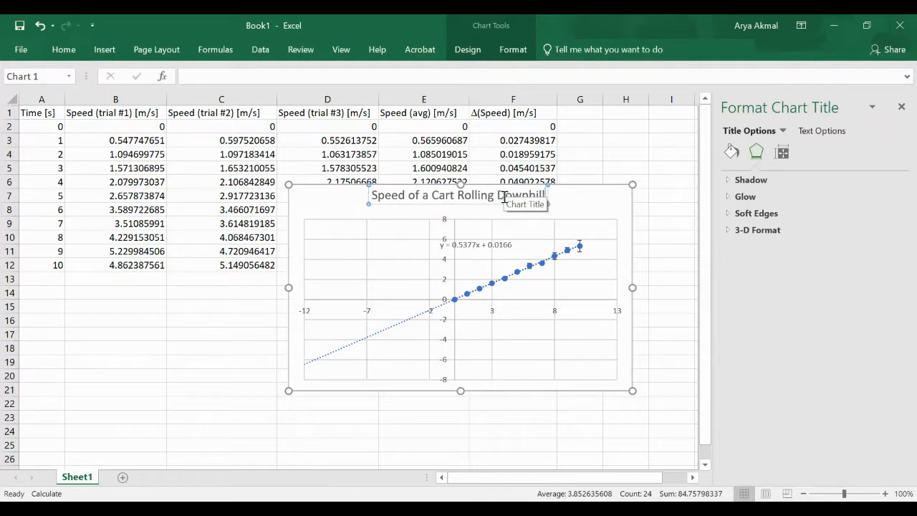
{"action": "left_click", "coordinate": [592, 202]}
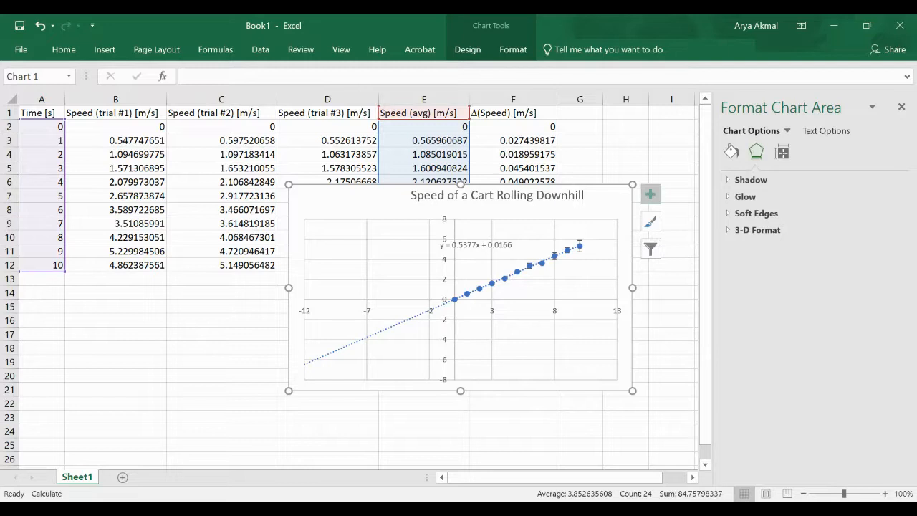
Add placeholder axis titles to both chart axes
{"action": "left_click", "coordinate": [651, 193]}
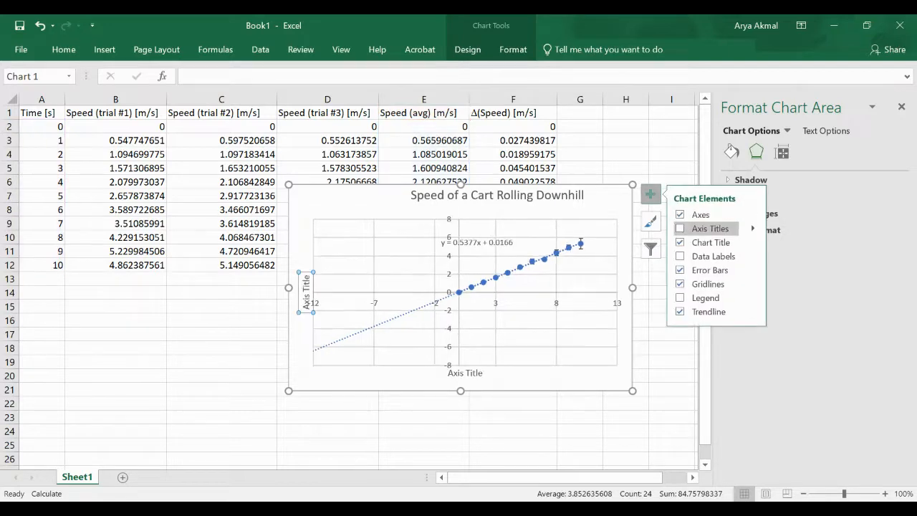
{"action": "left_click", "coordinate": [709, 228]}
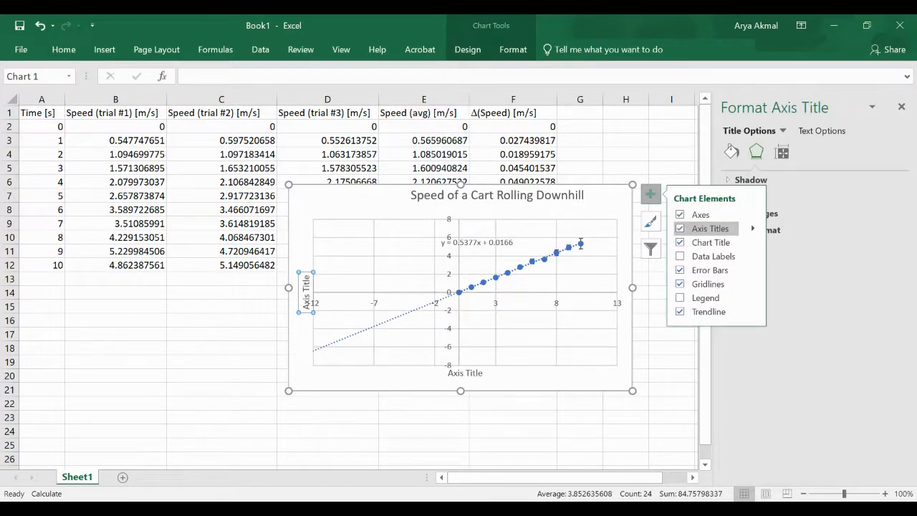
{"action": "left_click", "coordinate": [564, 224]}
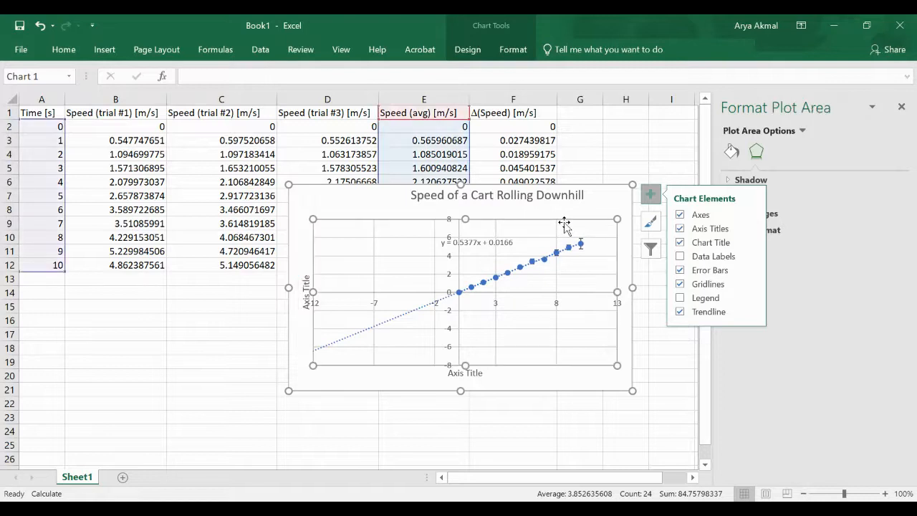
Move the chart title box slightly lower on the chart
{"action": "left_click", "coordinate": [505, 197]}
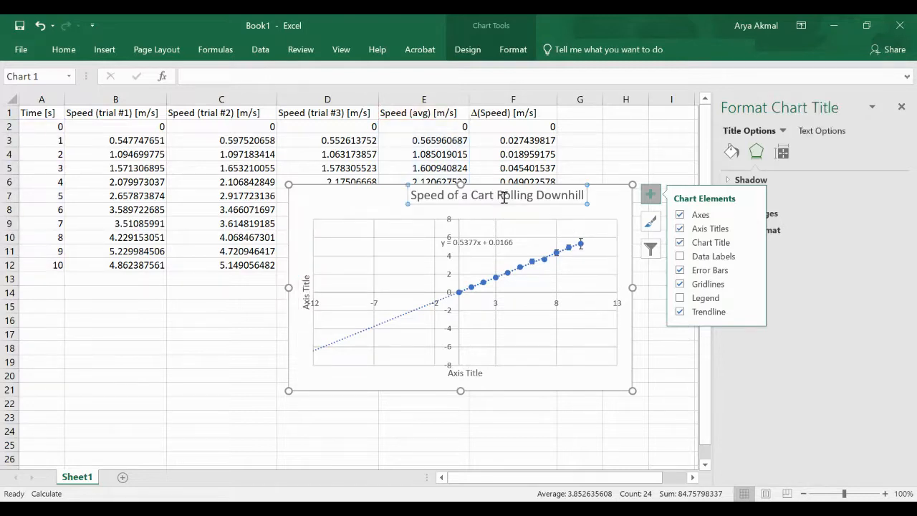
{"action": "left_click", "coordinate": [504, 198]}
{"action": "left_click_drag", "start_coordinate": [504, 198], "coordinate": [483, 199]}
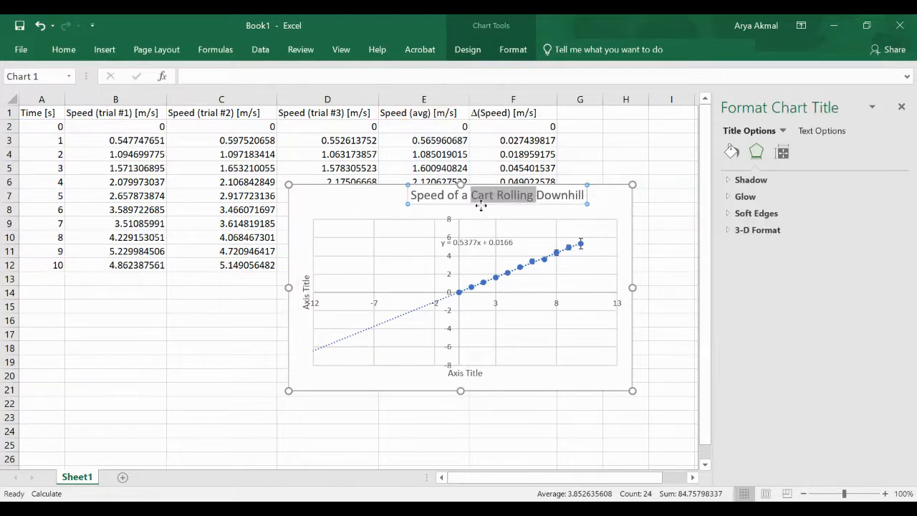
{"action": "left_click", "coordinate": [480, 205]}
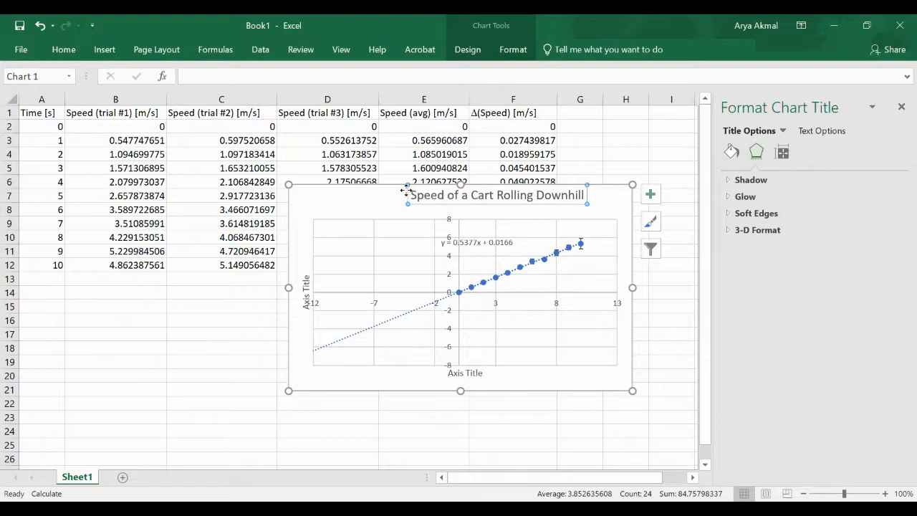
{"action": "left_click_drag", "start_coordinate": [406, 192], "coordinate": [356, 201]}
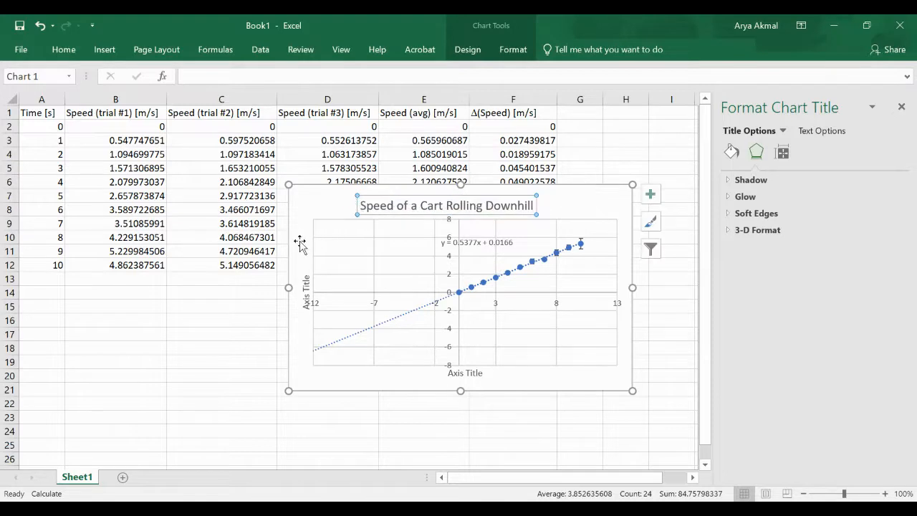
Replace the vertical axis placeholder title with 'v [s]'
{"action": "left_click", "coordinate": [306, 295]}
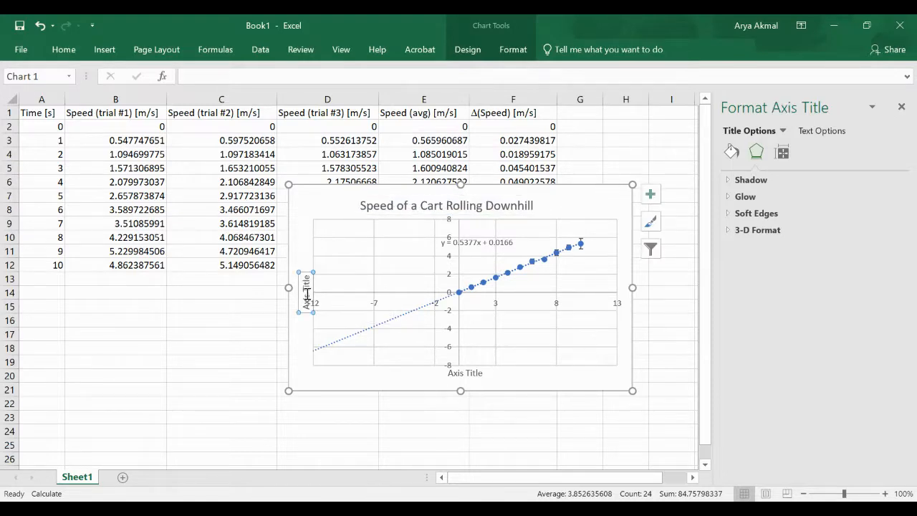
{"action": "double_click", "coordinate": [305, 281]}
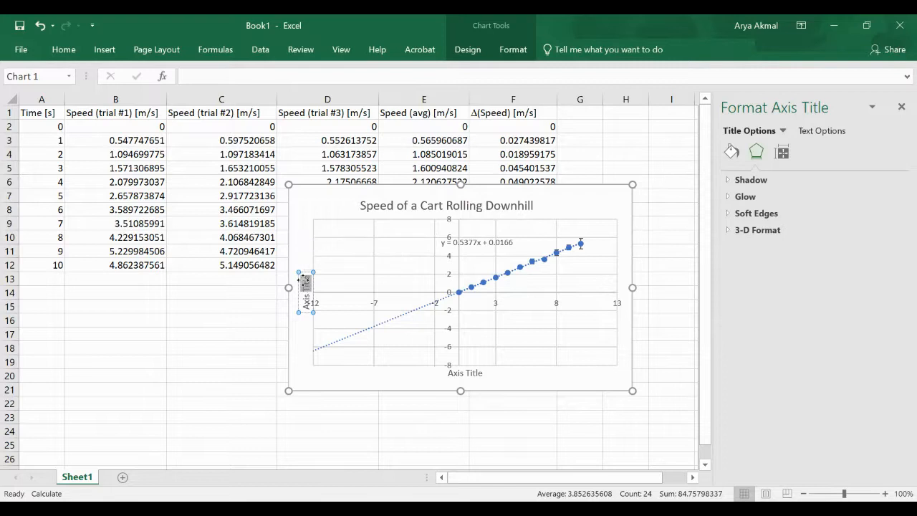
{"action": "key", "text": "BackSpace"}
{"action": "double_click", "coordinate": [305, 290]}
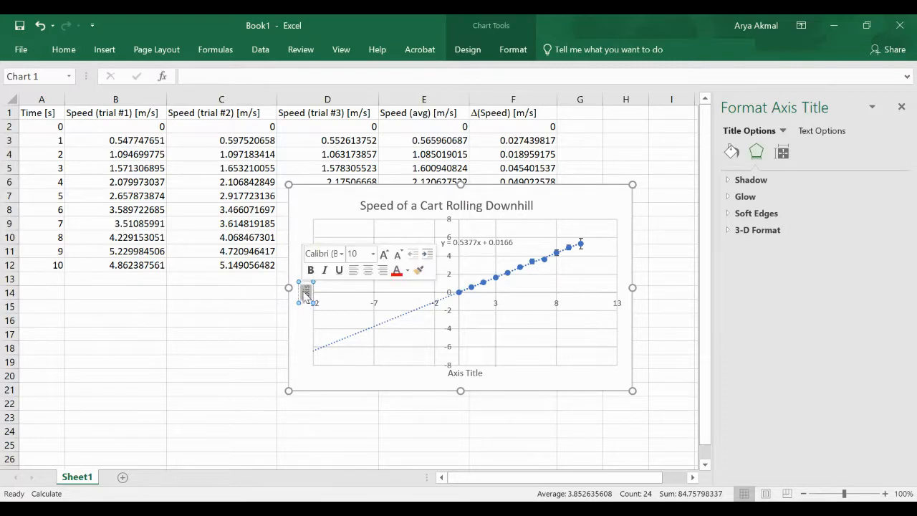
{"action": "key", "text": "BackSpace"}
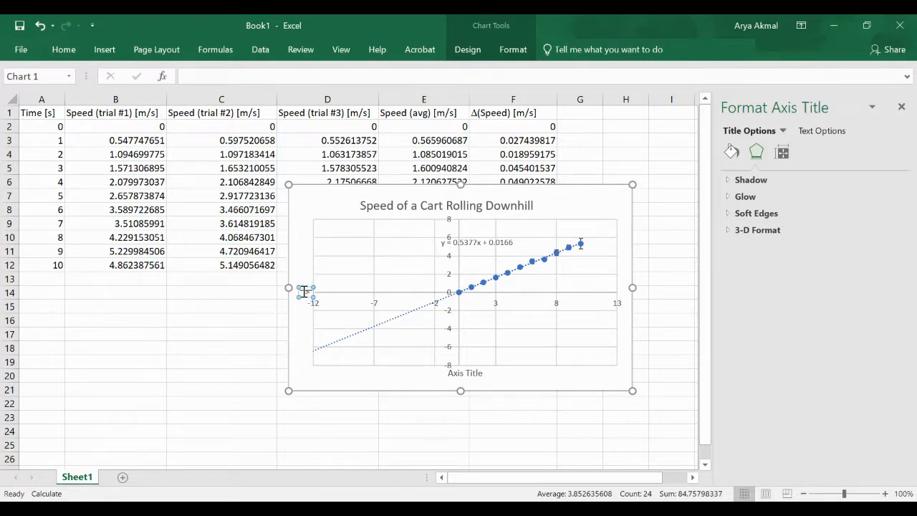
{"action": "type", "text": "v [s]"}
Label the horizontal axis 't [s]'
{"action": "left_click", "coordinate": [466, 372]}
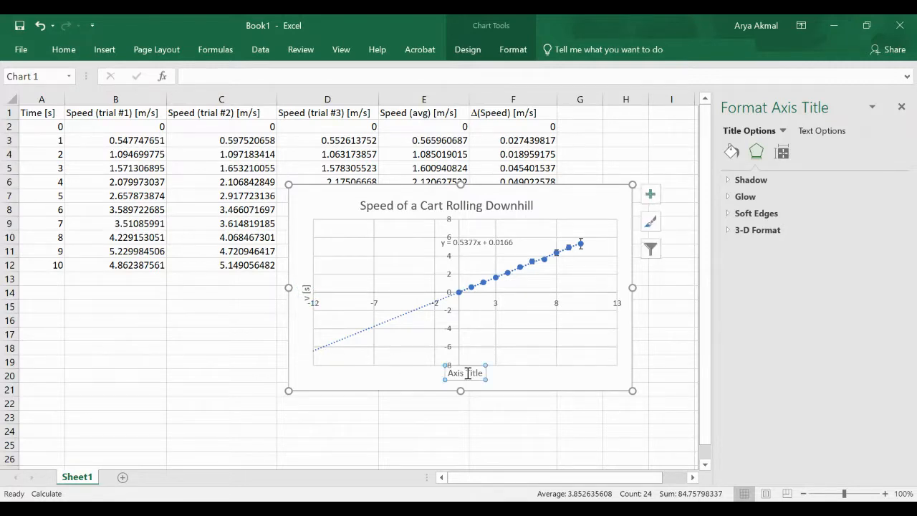
{"action": "left_click", "coordinate": [467, 373]}
{"action": "double_click", "coordinate": [467, 373]}
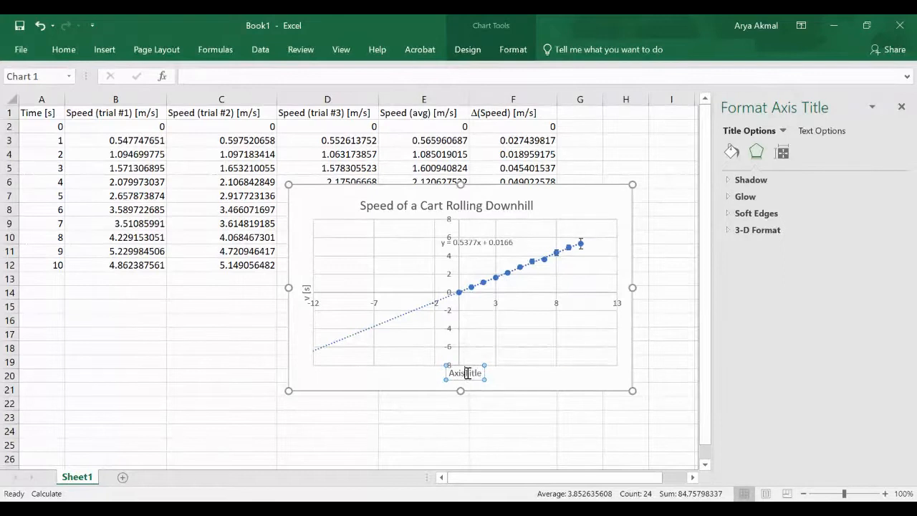
{"action": "triple_click", "coordinate": [475, 373]}
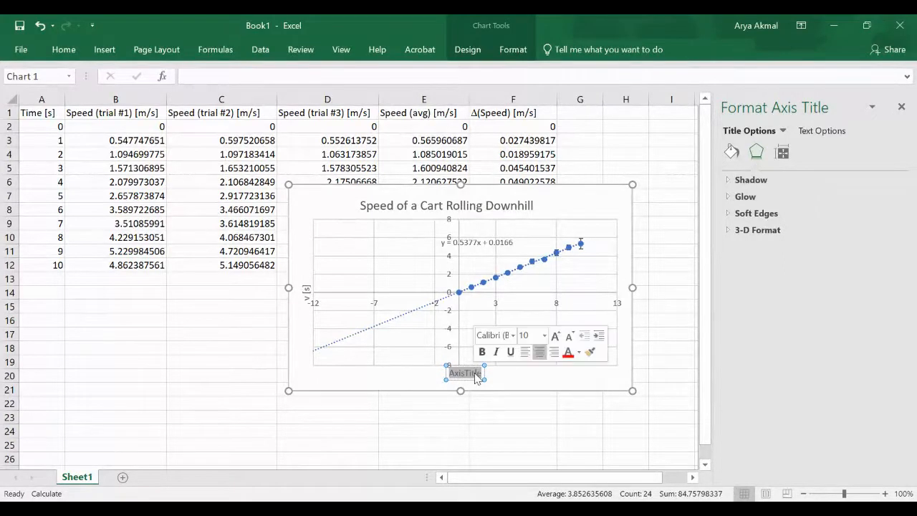
{"action": "key", "text": "BackSpace"}
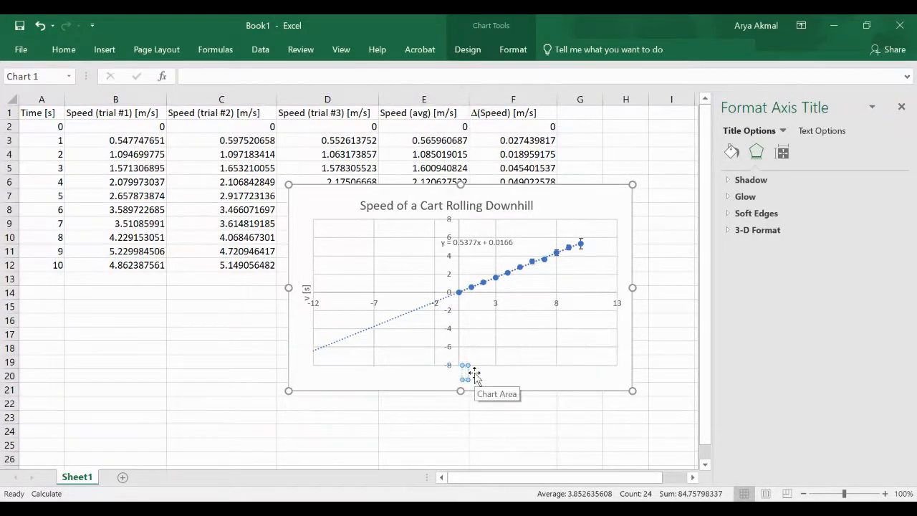
{"action": "type", "text": "t [s]"}
Correct the vertical axis title's unit so it reads 'v [m/s]'
{"action": "left_click", "coordinate": [307, 292]}
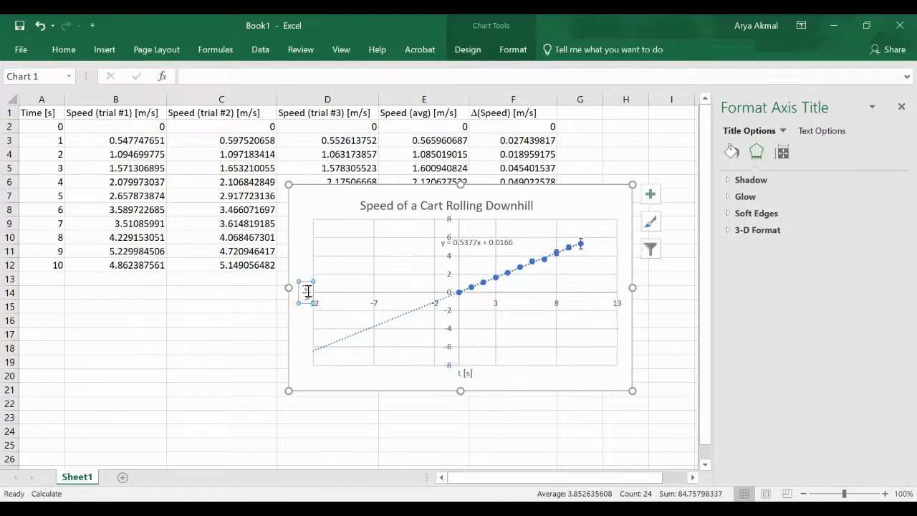
{"action": "double_click", "coordinate": [307, 292]}
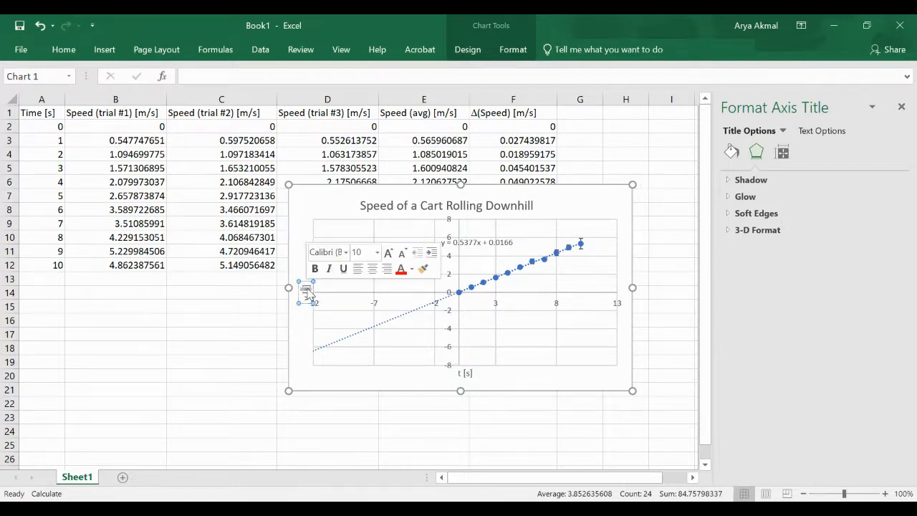
{"action": "type", "text": "m/"}
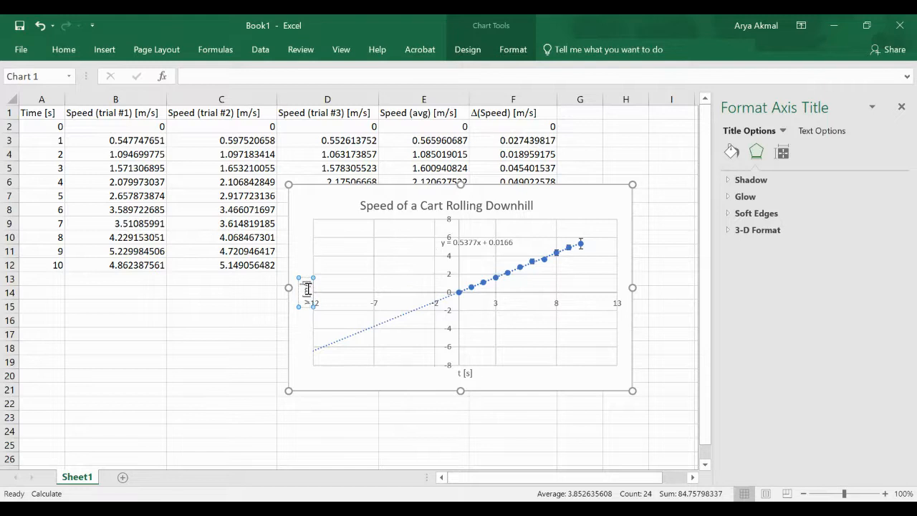
{"action": "type", "text": "s"}
{"action": "left_click", "coordinate": [303, 339]}
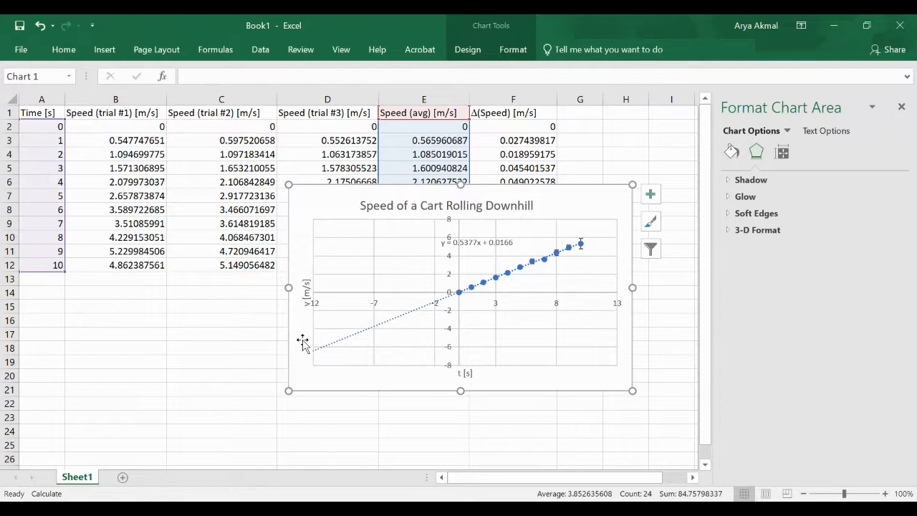
Set the y = 0.5377x + 0.0166 label's text to font size 11
{"action": "left_click", "coordinate": [474, 242]}
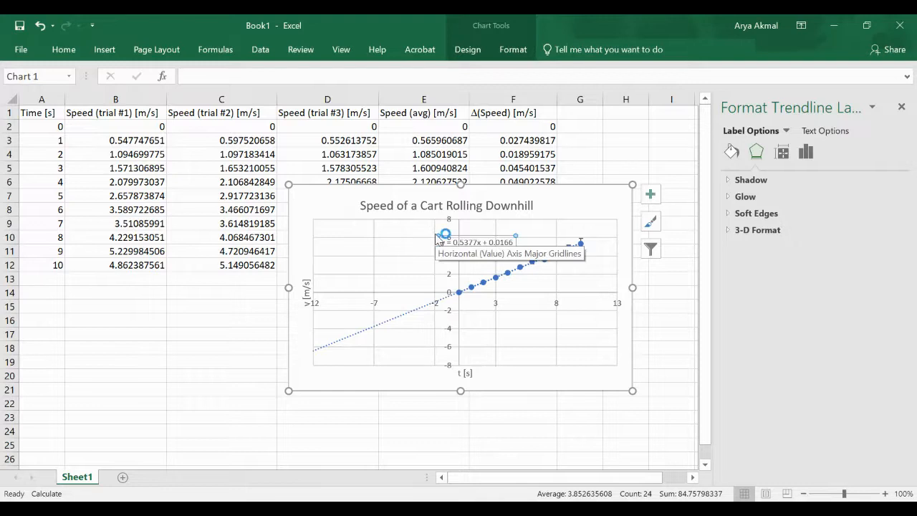
{"action": "left_click", "coordinate": [466, 242]}
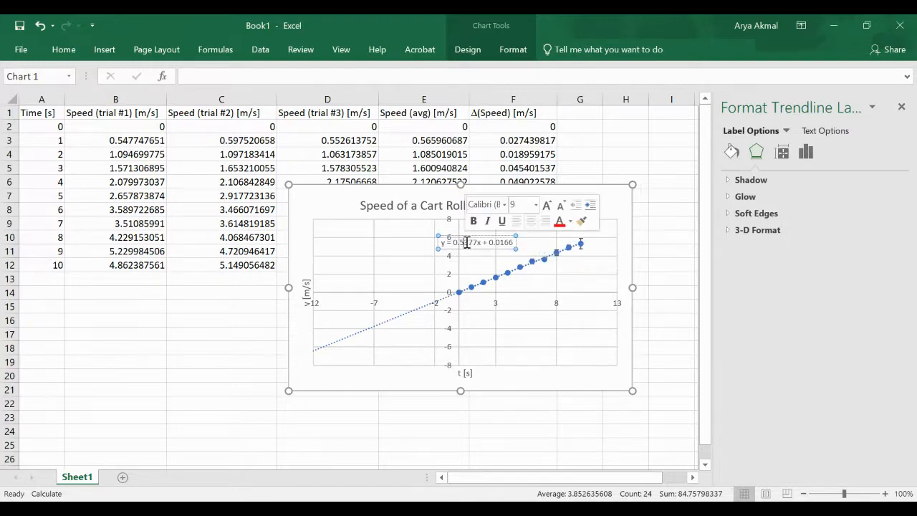
{"action": "triple_click", "coordinate": [466, 242]}
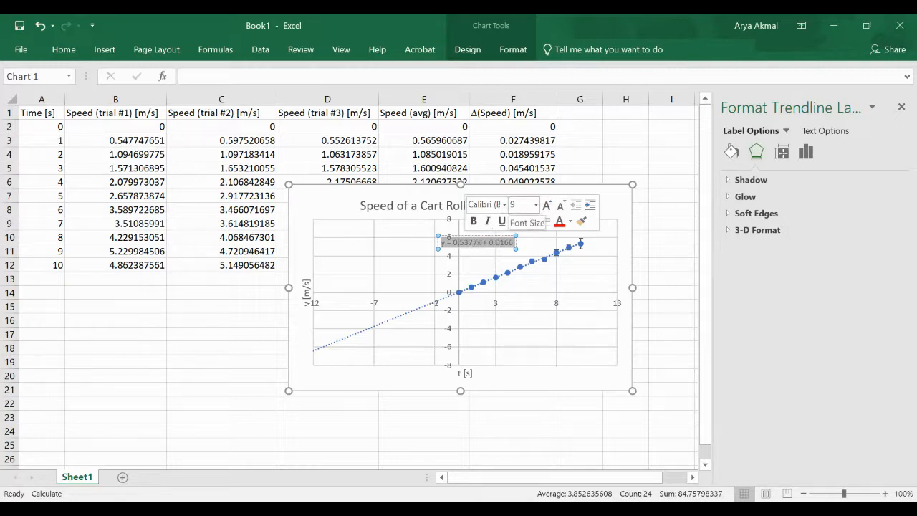
{"action": "left_click", "coordinate": [535, 205]}
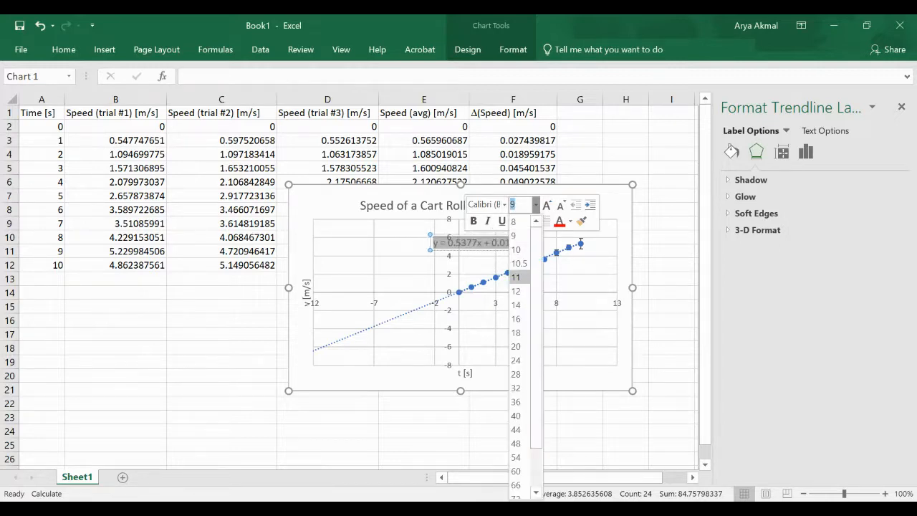
{"action": "left_click", "coordinate": [515, 277]}
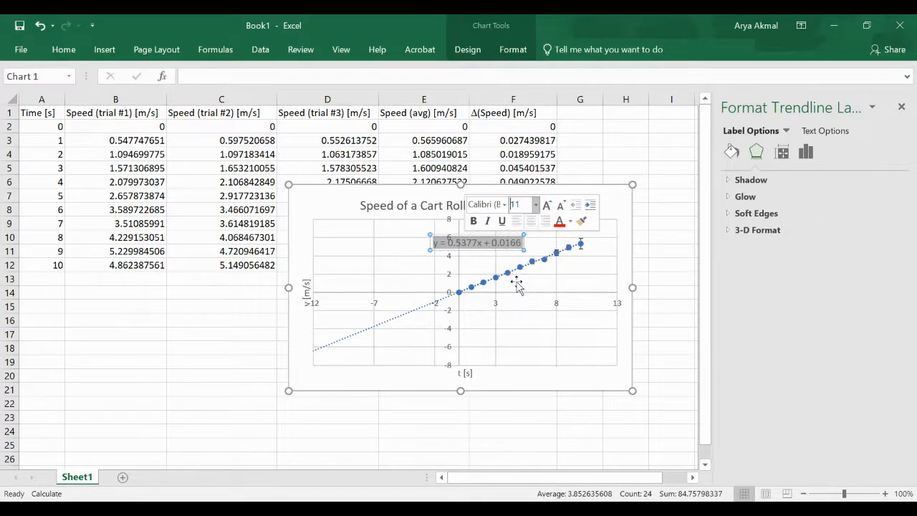
{"action": "left_click", "coordinate": [436, 238]}
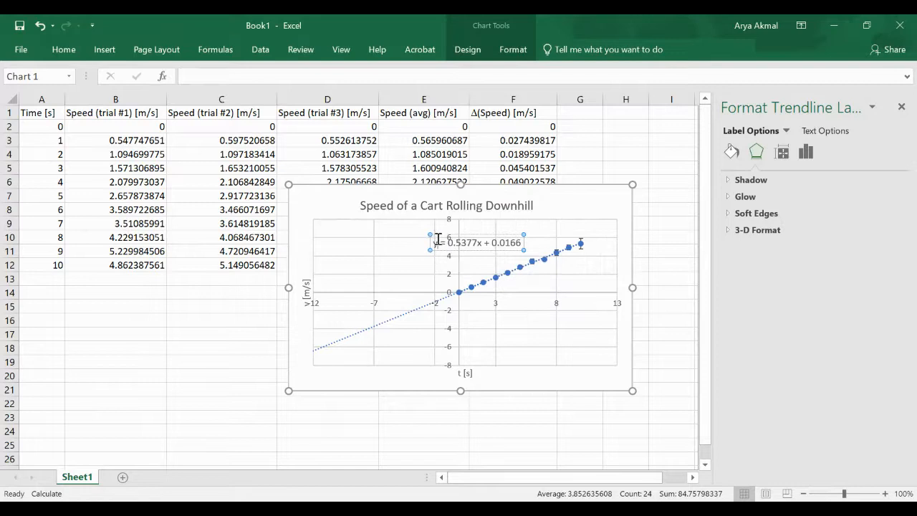
Replace y with v(t) and x with t in the equation label, shifting it left
{"action": "key", "text": "Delete"}
{"action": "type", "text": "v(t)"}
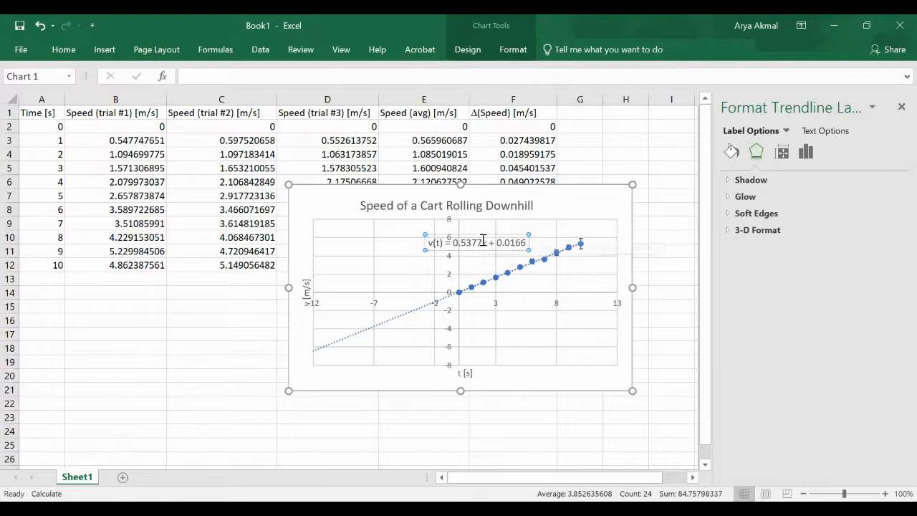
{"action": "type", "text": " ["}
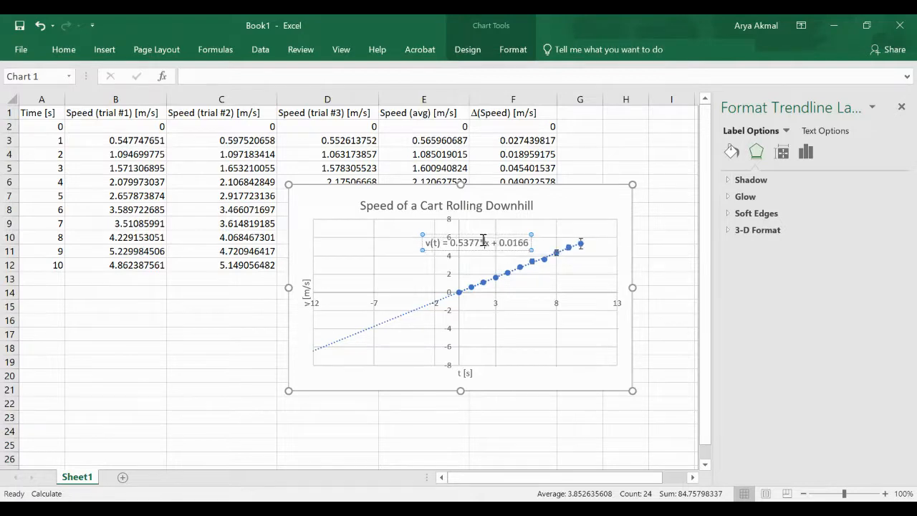
{"action": "type", "text": "t"}
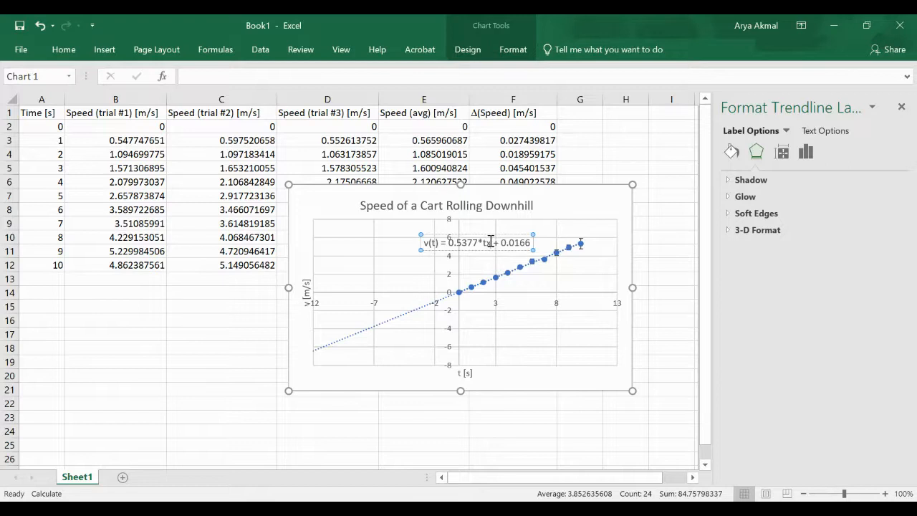
{"action": "key", "text": "Delete"}
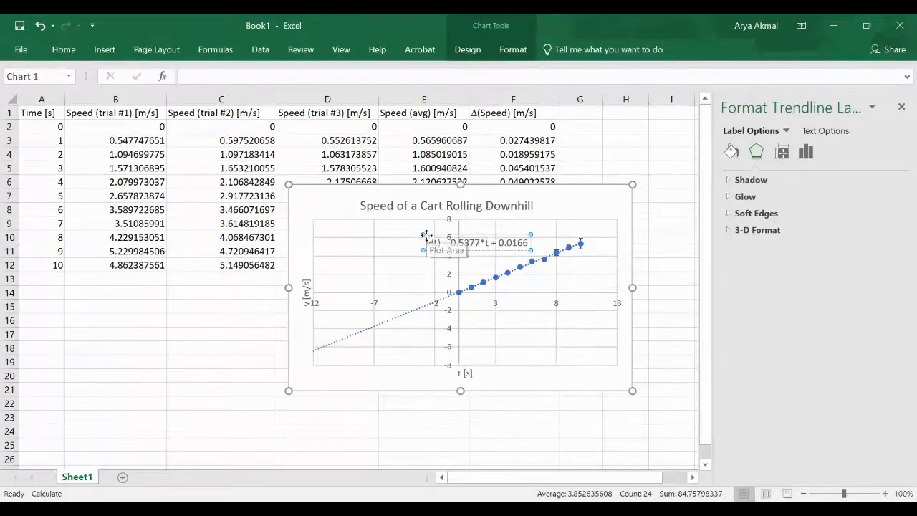
{"action": "left_click_drag", "start_coordinate": [428, 237], "coordinate": [350, 227]}
{"action": "left_click", "coordinate": [397, 247]}
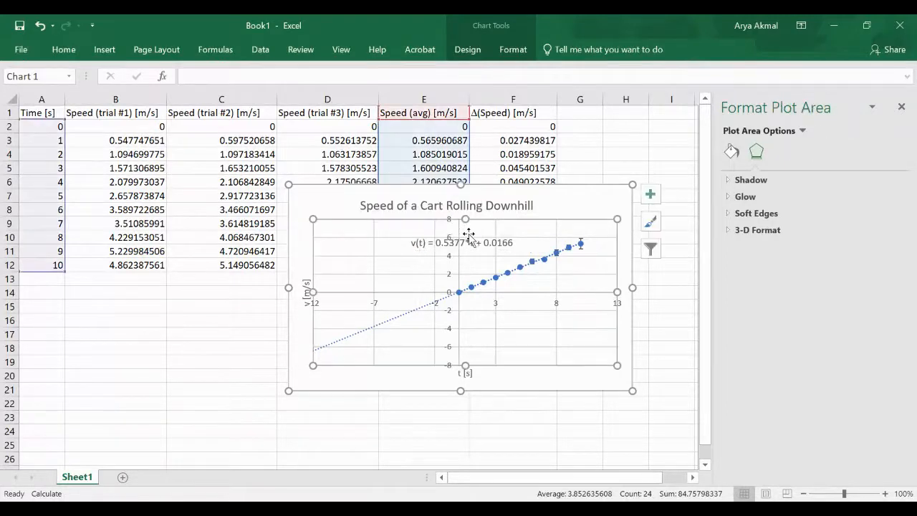
{"action": "left_click", "coordinate": [424, 241]}
{"action": "left_click_drag", "start_coordinate": [424, 241], "coordinate": [336, 243]}
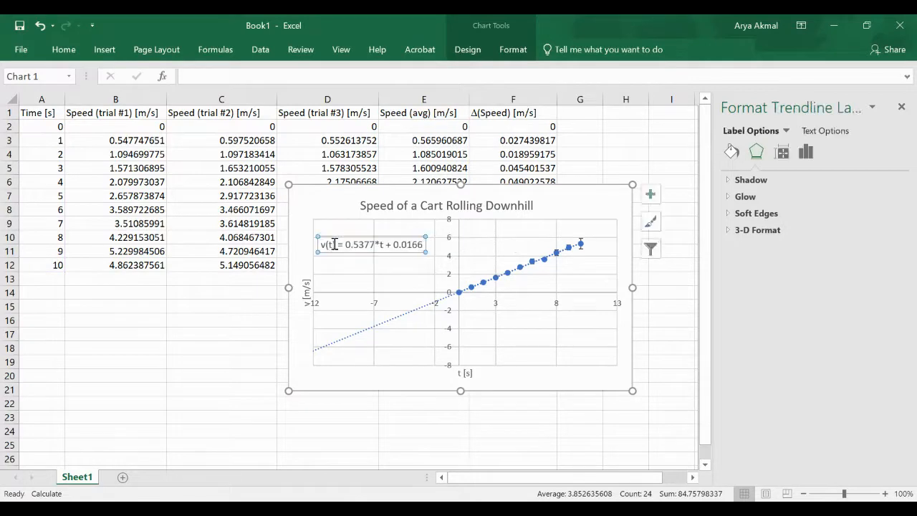
Add units (m/s2) after the slope 0.5377 and (m/s) after the intercept 0.0166
{"action": "left_click", "coordinate": [375, 244]}
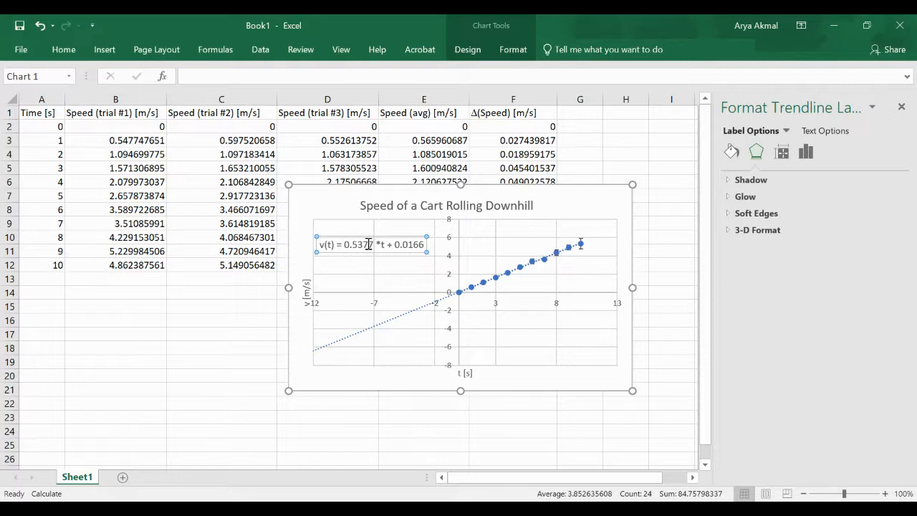
{"action": "key", "text": "Delete"}
{"action": "type", "text": "("}
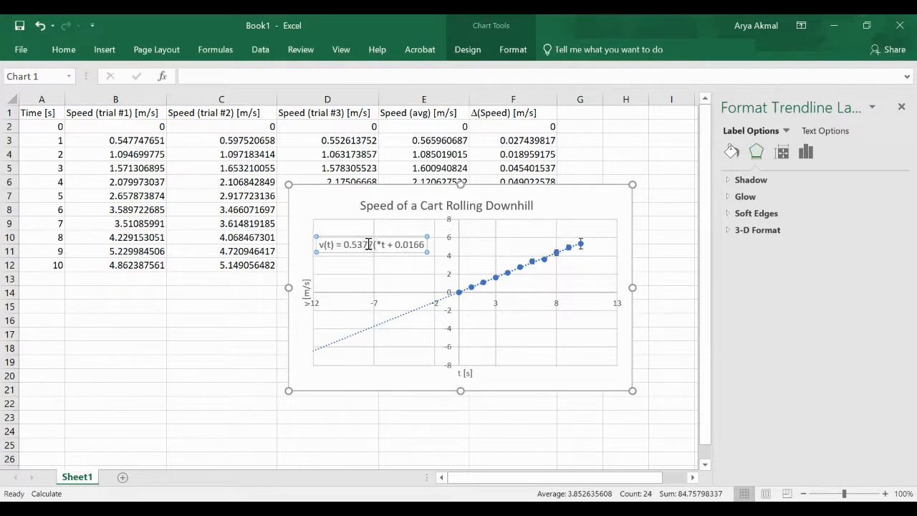
{"action": "type", "text": "m/s2)"}
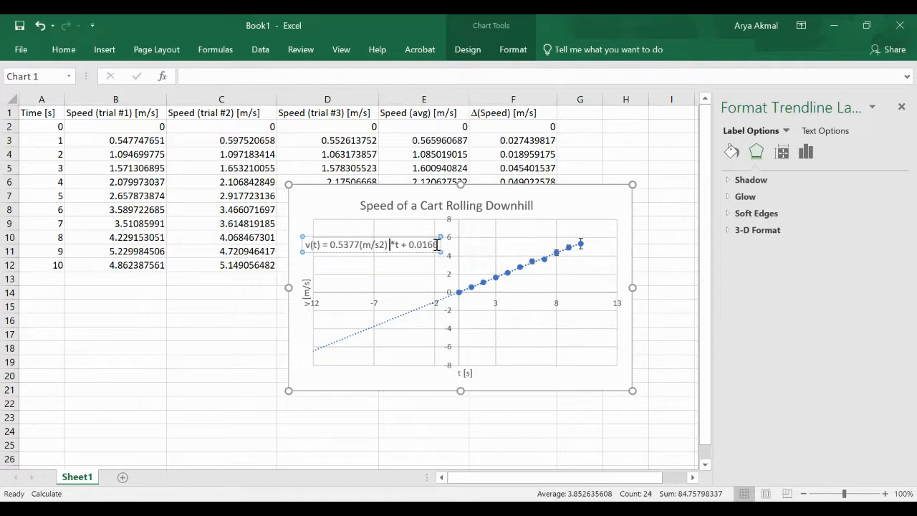
{"action": "type", "text": " (m/s)"}
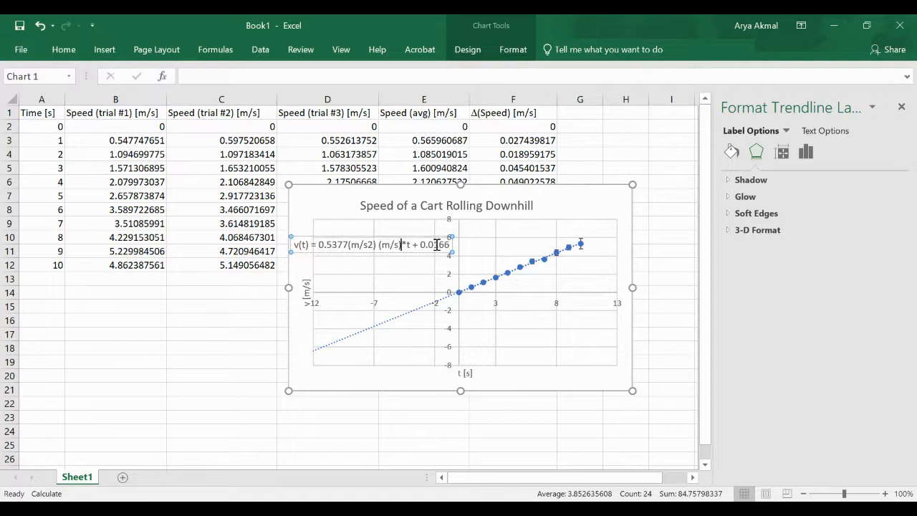
{"action": "key", "text": "BackSpace"}
{"action": "key", "text": "BackSpace"}
{"action": "key", "text": "BackSpace"}
{"action": "key", "text": "BackSpace"}
{"action": "key", "text": "BackSpace"}
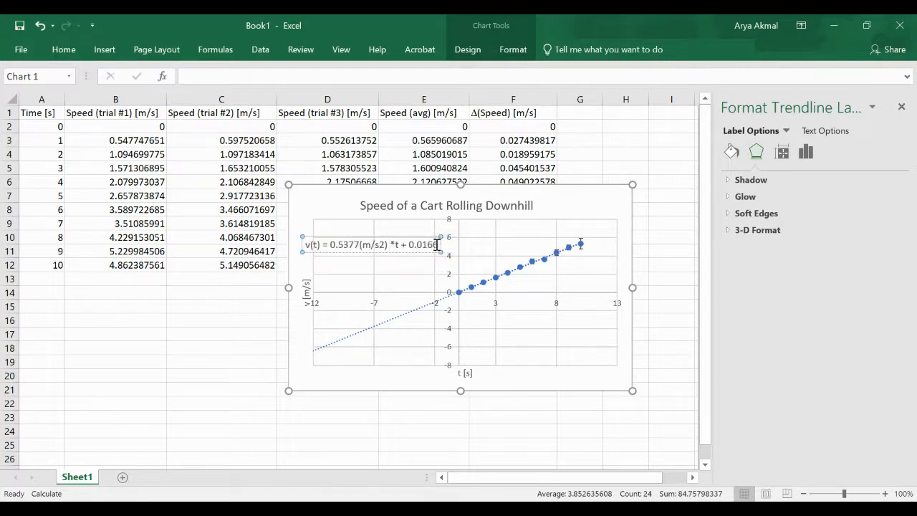
{"action": "left_click", "coordinate": [359, 244]}
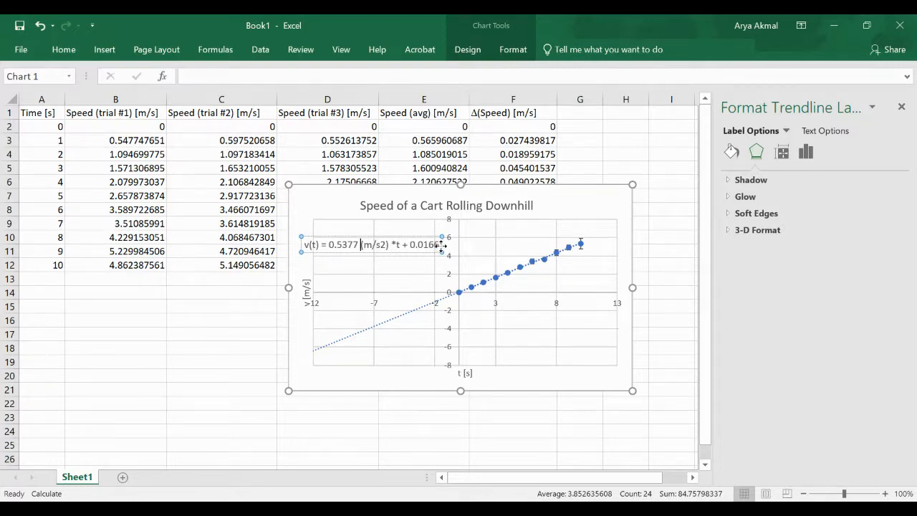
{"action": "left_click", "coordinate": [394, 244]}
{"action": "key", "text": "BackSpace"}
{"action": "type", "text": "(m/s)"}
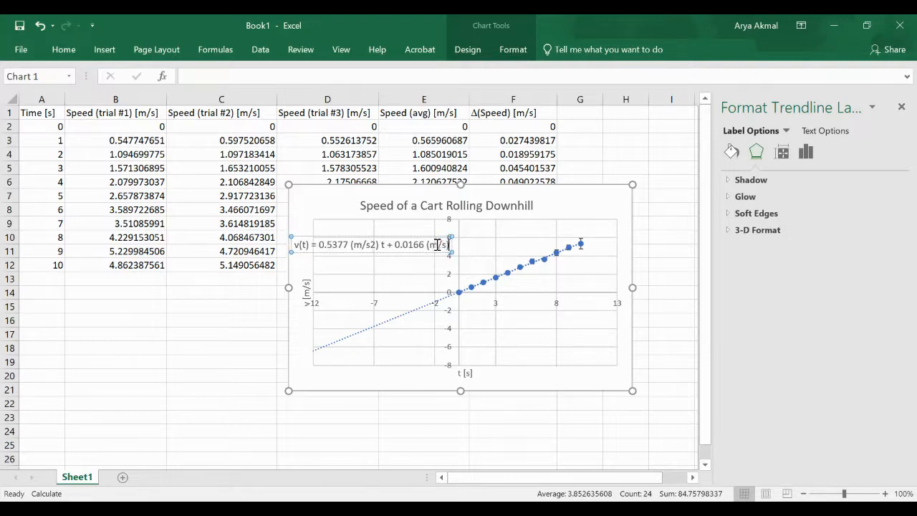
Drag the trendline equation label to the plot area's lower right, beneath the data points
{"action": "left_click", "coordinate": [434, 264]}
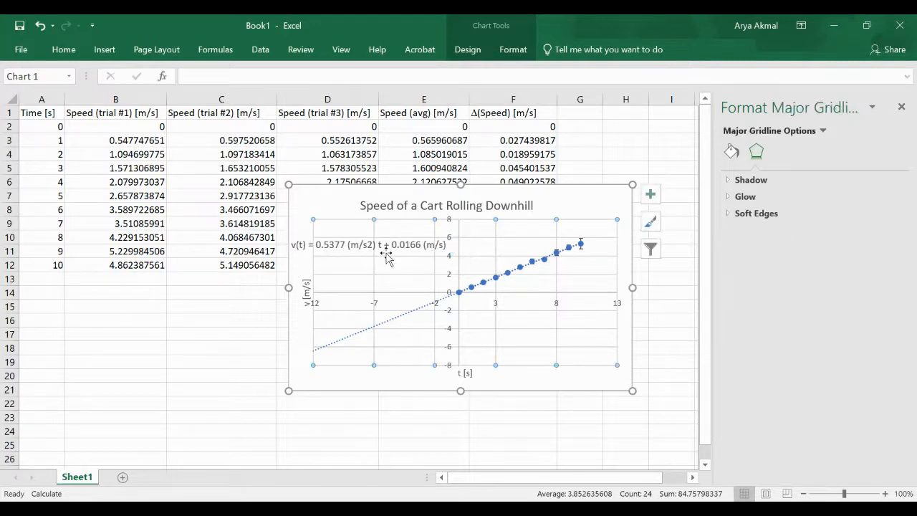
{"action": "left_click", "coordinate": [684, 362]}
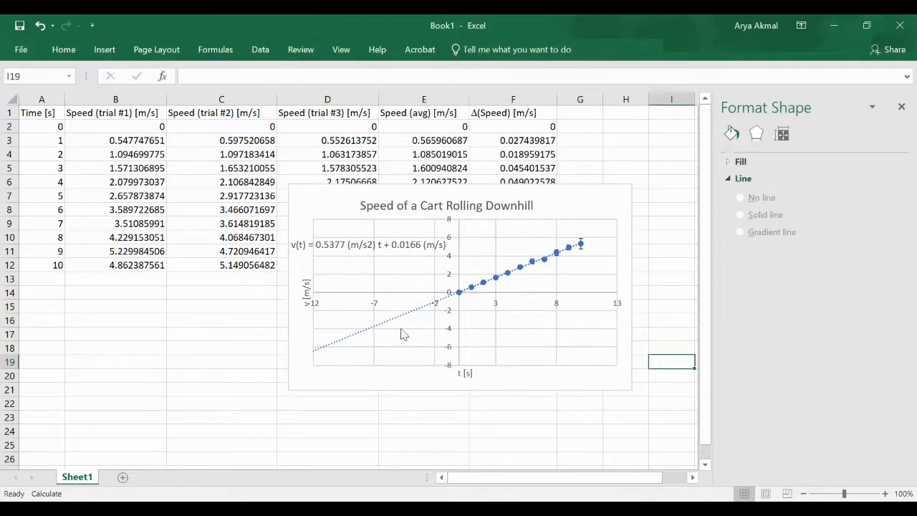
{"action": "left_click", "coordinate": [365, 244]}
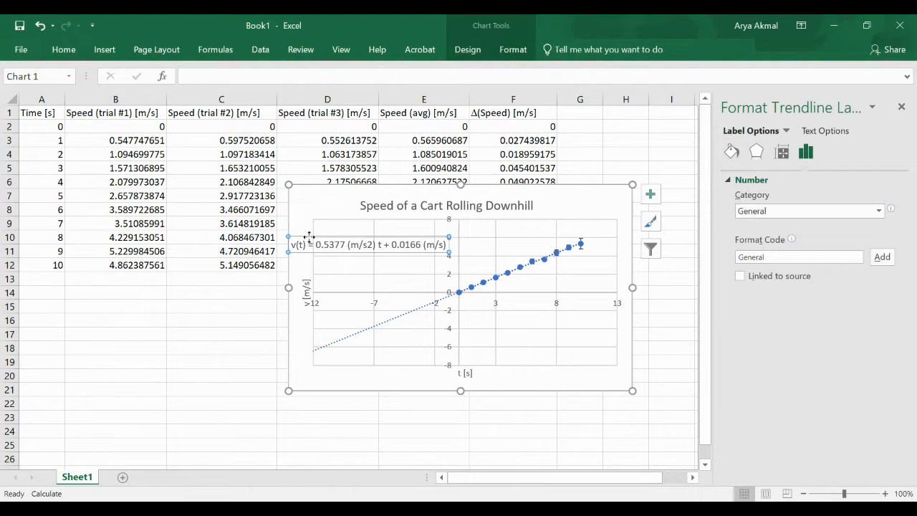
{"action": "left_click_drag", "start_coordinate": [309, 237], "coordinate": [483, 346]}
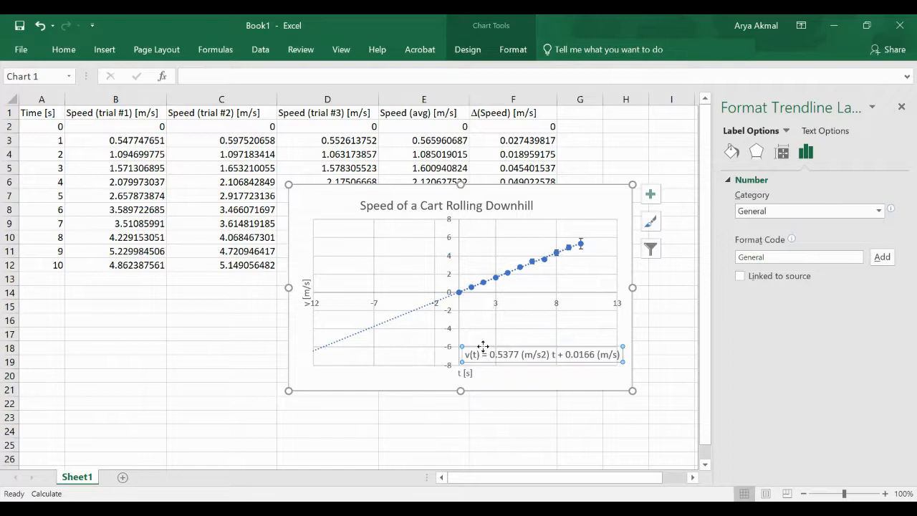
{"action": "left_click", "coordinate": [399, 376]}
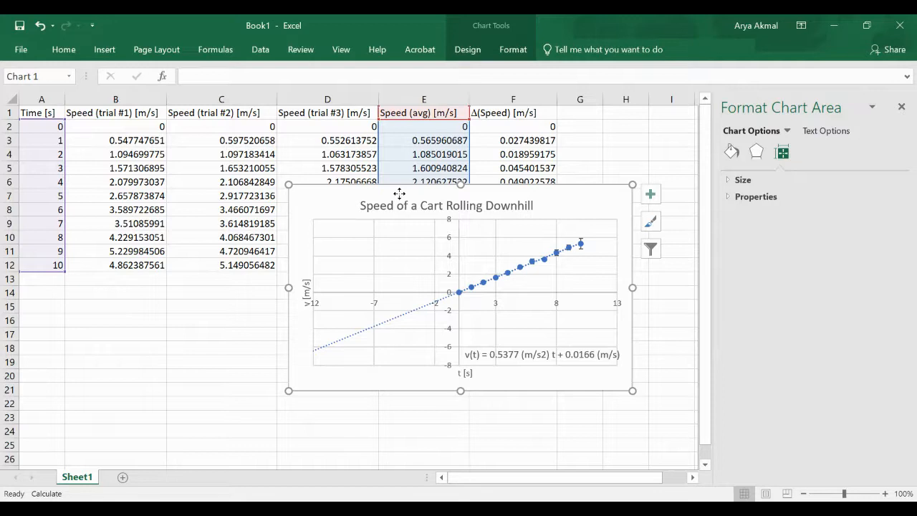
Drag the chart down and left to rows 13–26 below the data table, then deselect it
{"action": "mouse_move", "coordinate": [399, 193]}
{"action": "left_mouse_down"}
{"action": "mouse_move", "coordinate": [374, 272]}
{"action": "mouse_move", "coordinate": [326, 285]}
{"action": "left_mouse_up"}
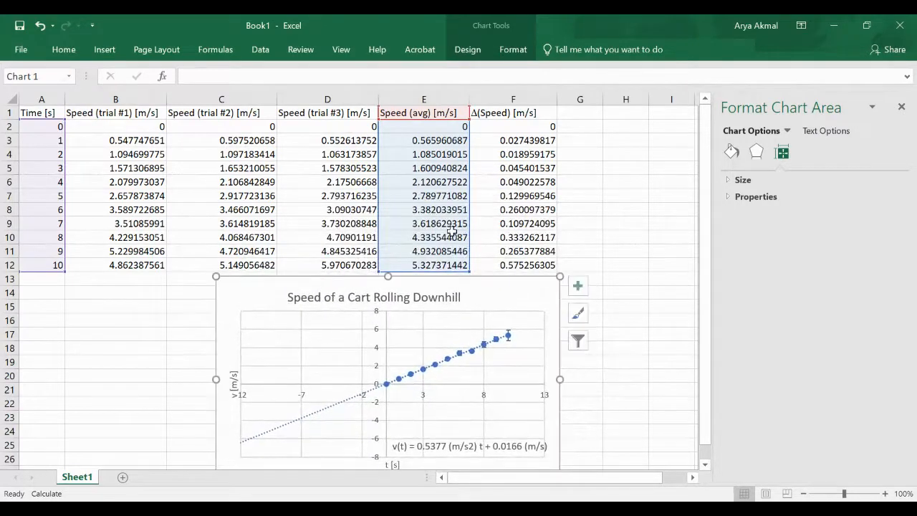
{"action": "left_click", "coordinate": [613, 206]}
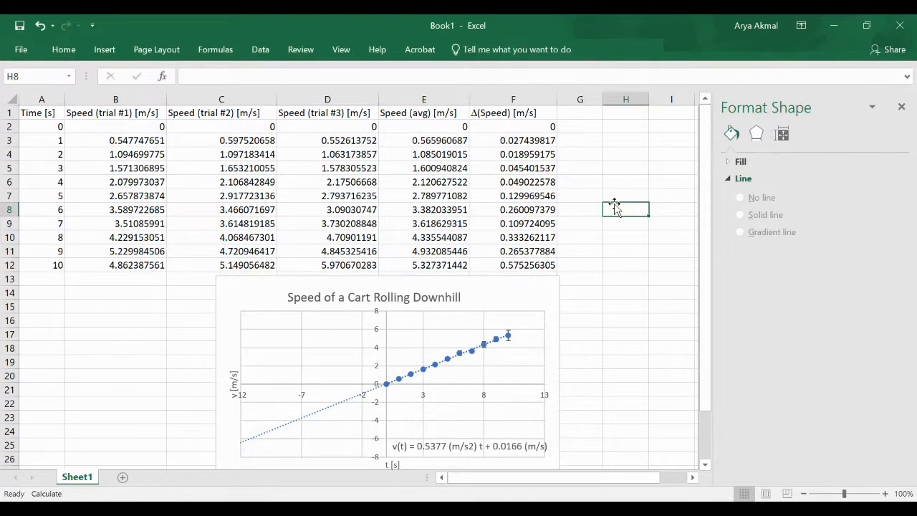
{"action": "scroll", "coordinate": [613, 205], "scroll_direction": "down", "scroll_amount": 1}
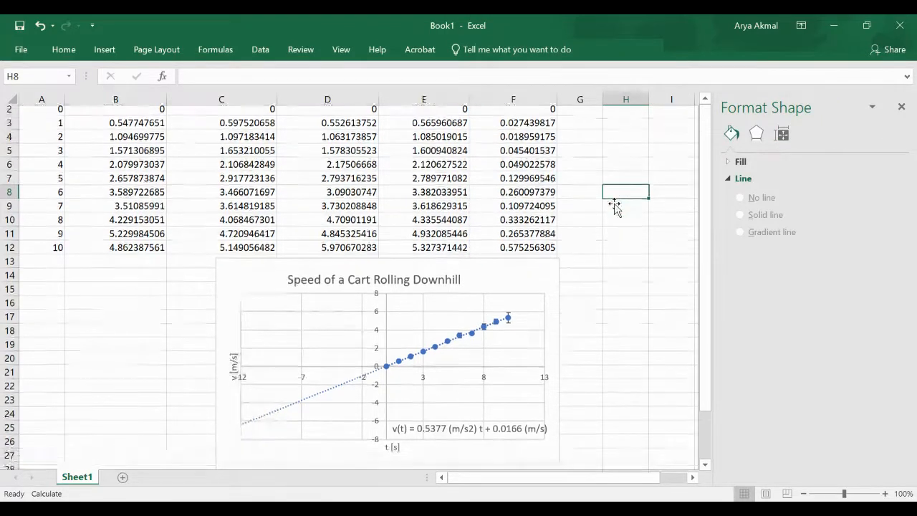
{"action": "scroll", "coordinate": [614, 204], "scroll_direction": "up", "scroll_amount": 1}
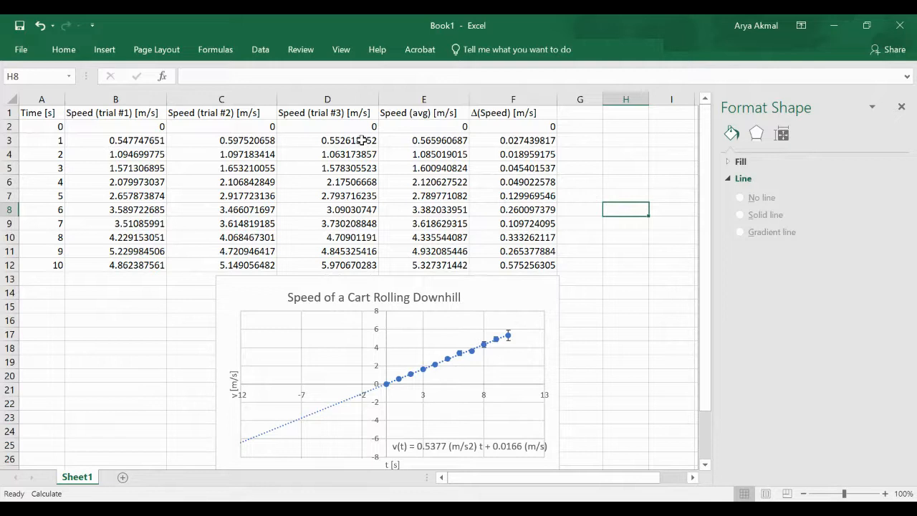
Insert a text box under the data table, drawn to the left of the chart
{"action": "left_click", "coordinate": [107, 50]}
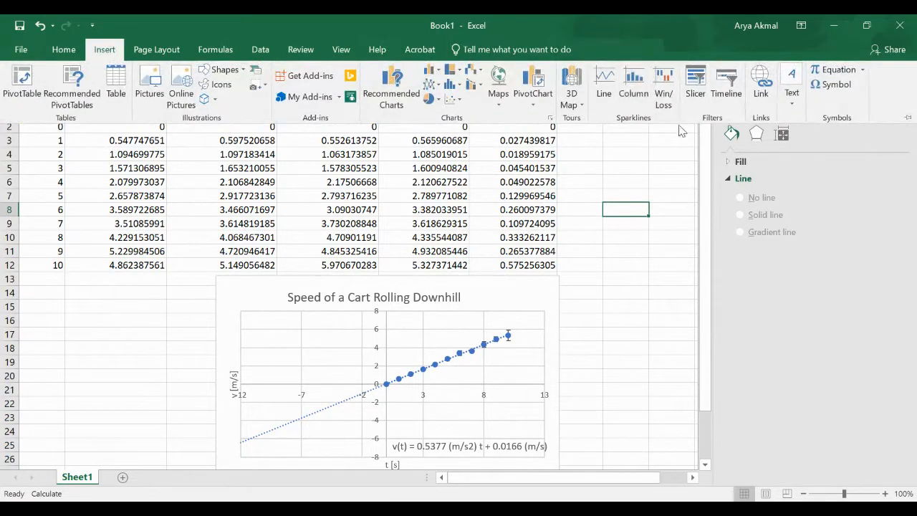
{"action": "left_click", "coordinate": [791, 86]}
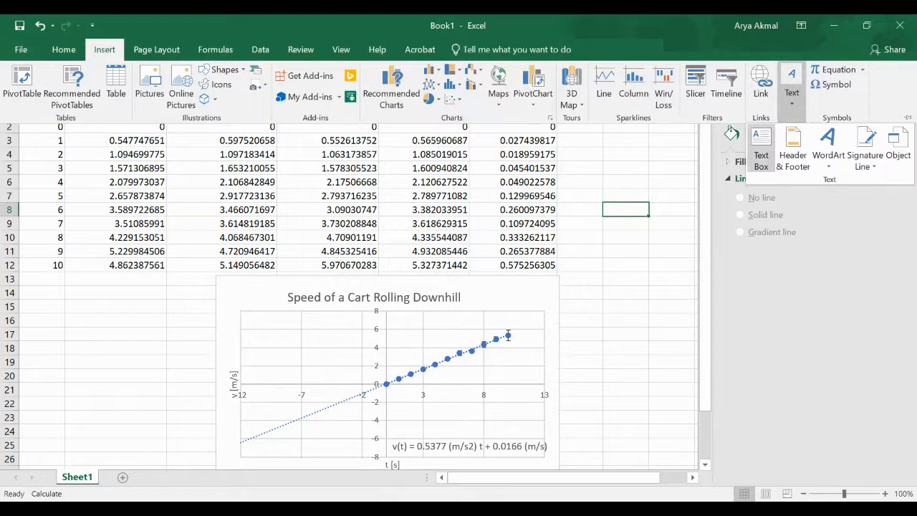
{"action": "left_click", "coordinate": [760, 149]}
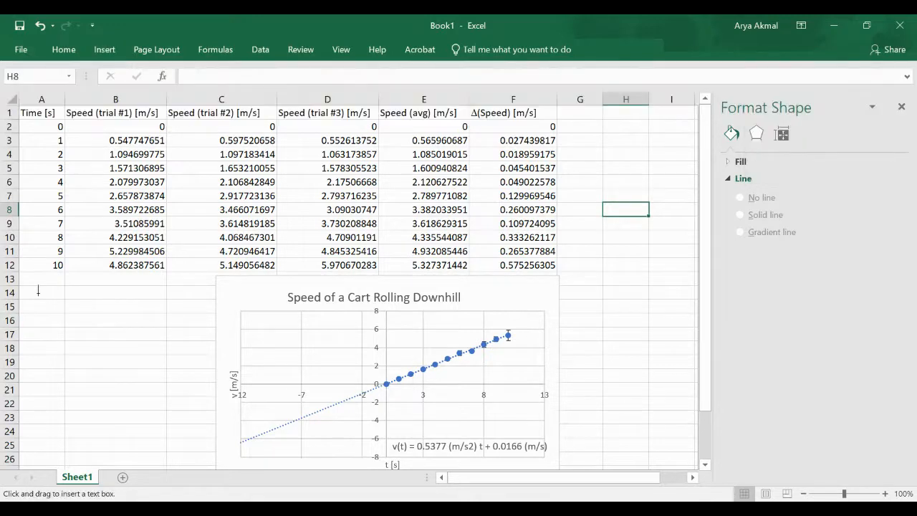
{"action": "mouse_move", "coordinate": [34, 282]}
{"action": "left_mouse_down"}
{"action": "mouse_move", "coordinate": [199, 438]}
{"action": "mouse_move", "coordinate": [209, 464]}
{"action": "left_mouse_up"}
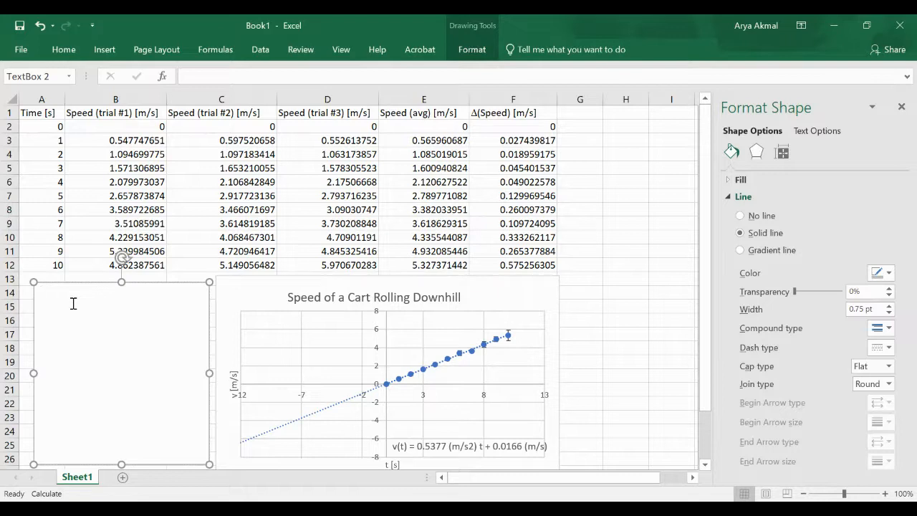
Type an 'Abstract' heading and paragraph on fitting a line to the downhill cart's speed versus time
{"action": "type", "text": "Abstrac"}
{"action": "type", "text": "In thi"}
{"action": "type", "text": "s experime"}
{"action": "type", "text": "nt we "}
{"action": "type", "text": "measured the"}
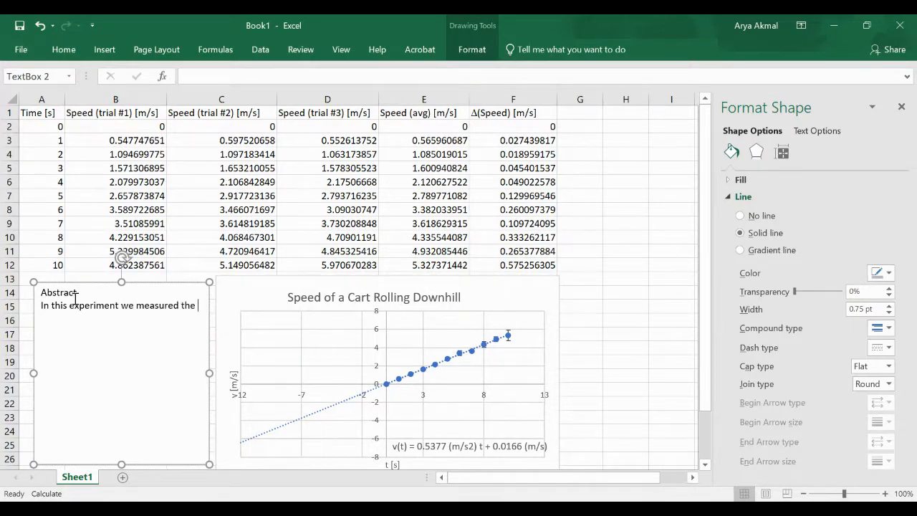
{"action": "key", "text": "BackSpace"}
{"action": "key", "text": "BackSpace"}
{"action": "key", "text": "BackSpace"}
{"action": "key", "text": "BackSpace"}
{"action": "key", "text": "BackSpace"}
{"action": "key", "text": "BackSpace"}
{"action": "key", "text": "BackSpace"}
{"action": "key", "text": "BackSpace"}
{"action": "key", "text": "BackSpace"}
{"action": "key", "text": "BackSpace"}
{"action": "key", "text": "BackSpace"}
{"action": "key", "text": "BackSpace"}
{"action": "type", "text": "determined the accelerati"}
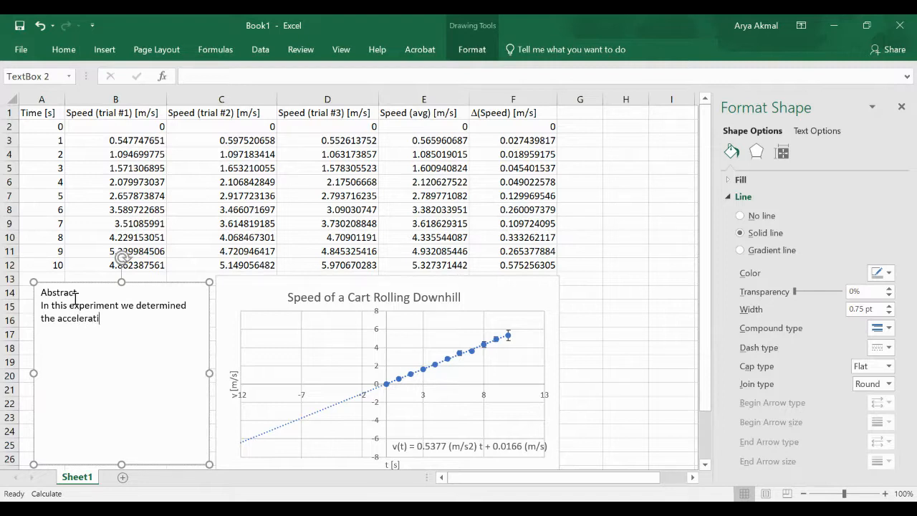
{"action": "type", "text": "on of a cart rolling dowb"}
{"action": "key", "text": "BackSpace"}
{"action": "type", "text": "nhill. We"}
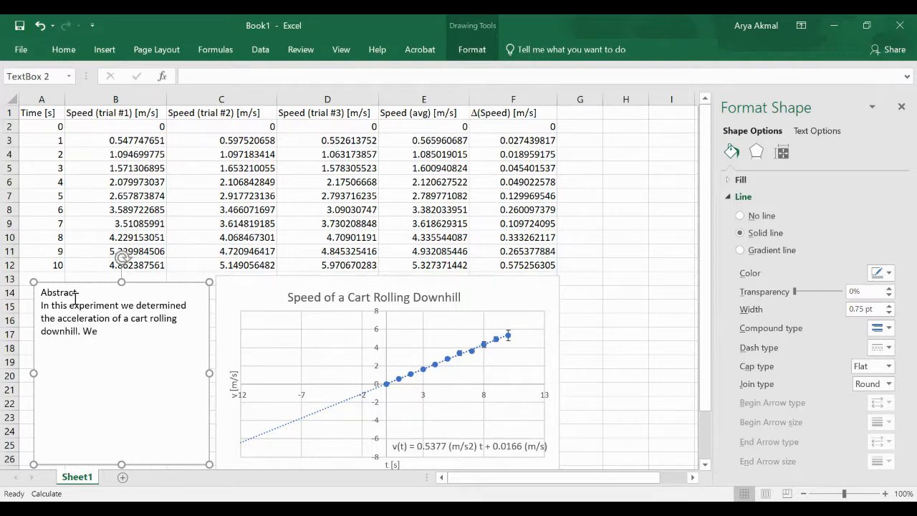
{"action": "type", "text": " measured the speed of the"}
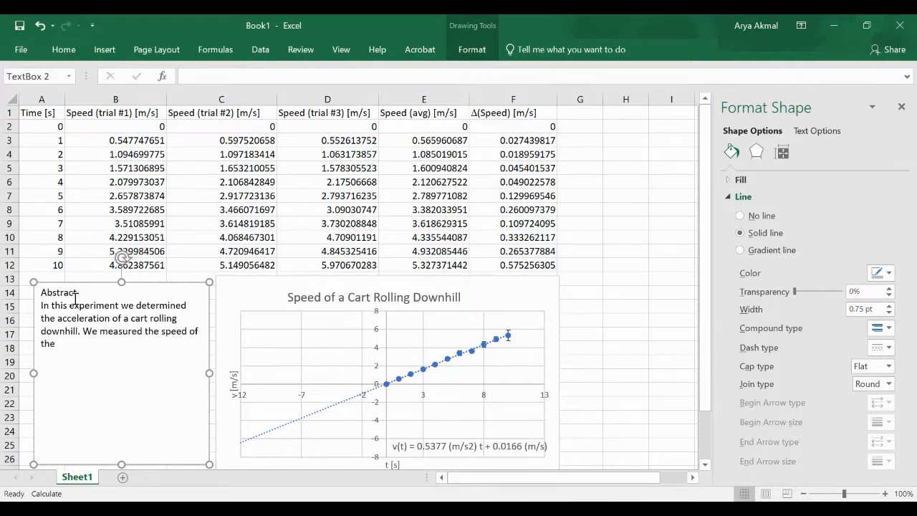
{"action": "type", "text": " block as a function of time"}
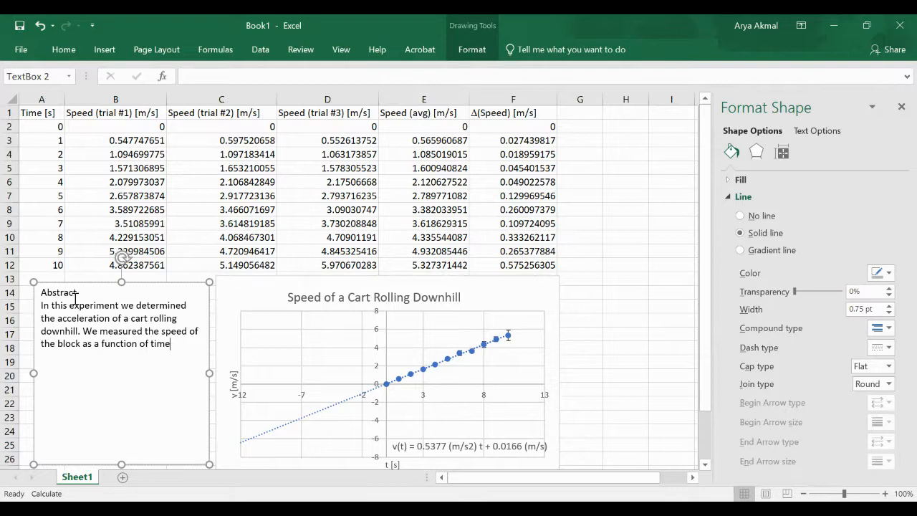
{"action": "type", "text": ", and fir"}
{"action": "key", "text": "BackSpace"}
{"action": "type", "text": "t a straight line to the data"}
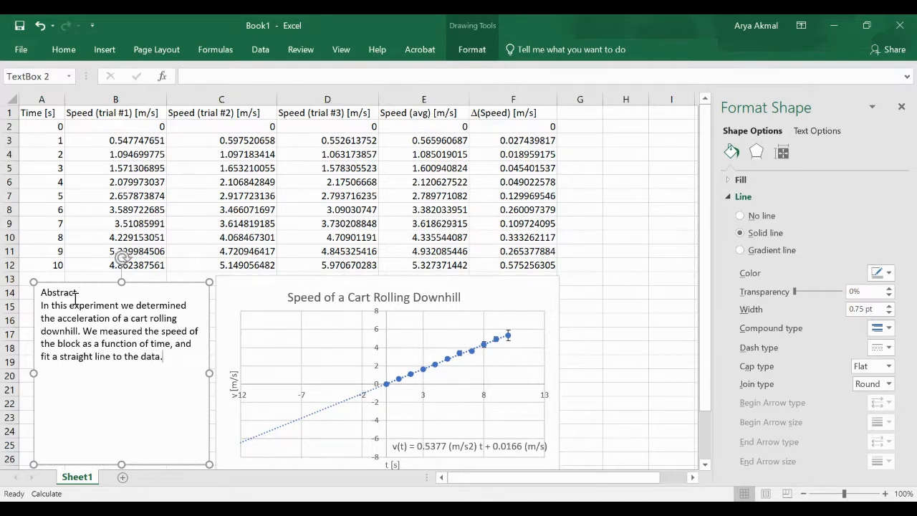
{"action": "type", "text": ". The slope of the fit gave"}
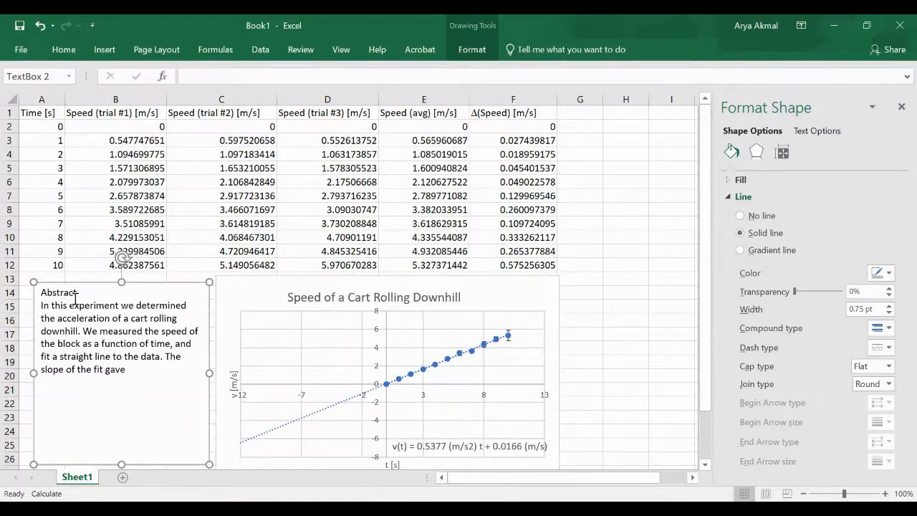
{"action": "type", "text": " us an acceleration of a="}
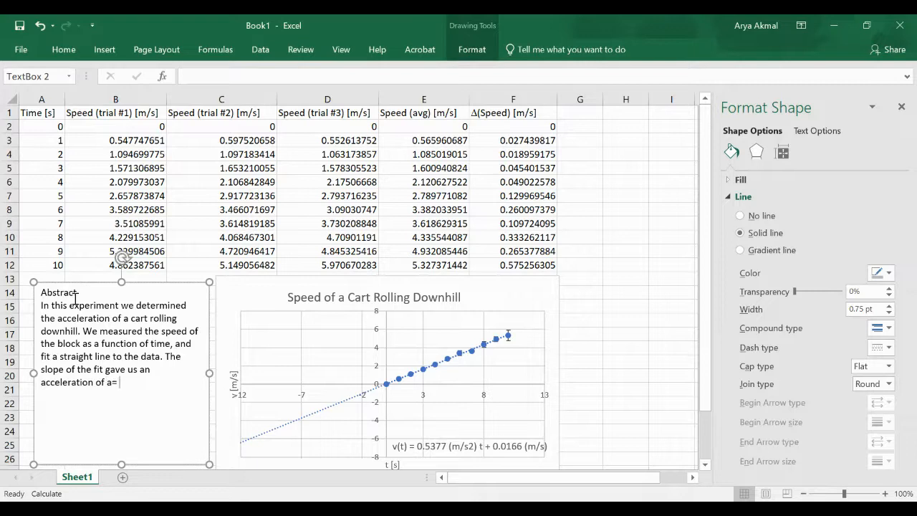
{"action": "type", "text": " 0.5377 m/s2"}
Add 'Answers to questions:' with lines 'A) answer to question A' and 'B) answer to question B'
{"action": "type", "text": "."}
{"action": "key", "text": "Return"}
{"action": "type", "text": "Answers to qua"}
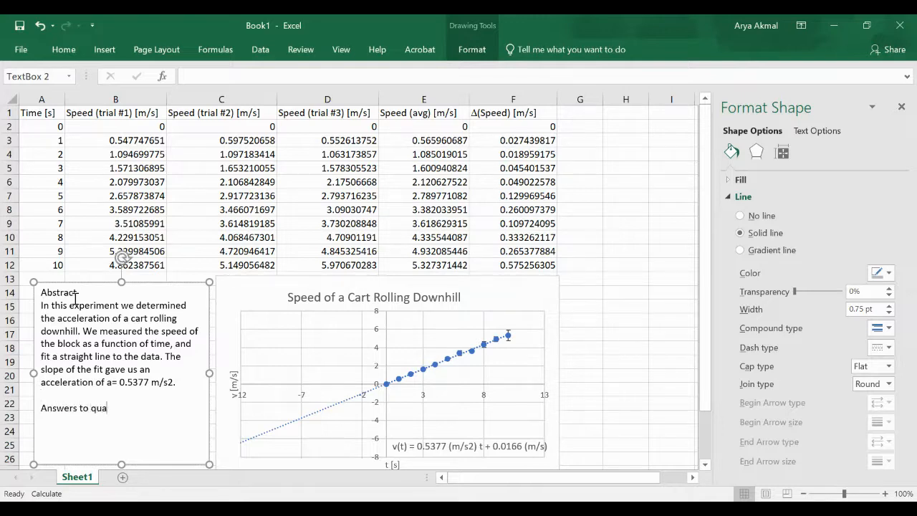
{"action": "key", "text": "BackSpace"}
{"action": "type", "text": "estions:"}
{"action": "key", "text": "Return"}
{"action": "type", "text": "A) answer"}
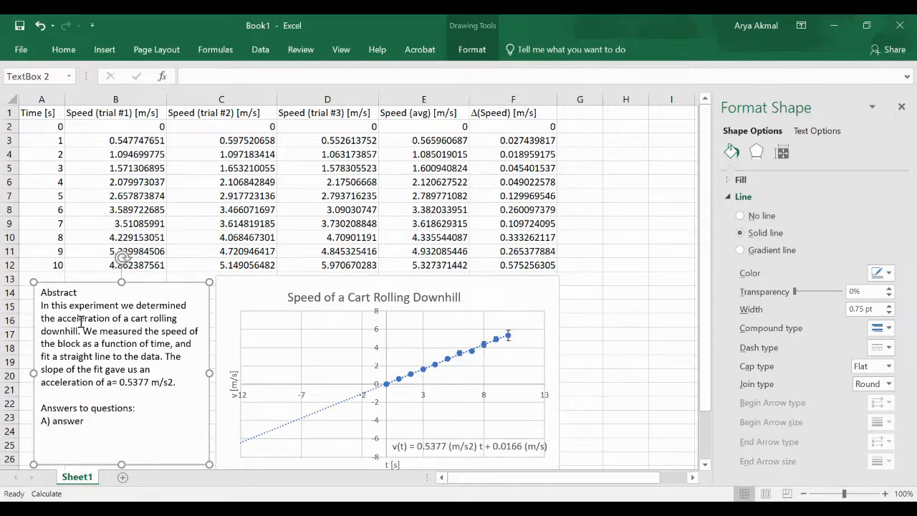
{"action": "type", "text": " to question A"}
{"action": "key", "text": "Return"}
{"action": "type", "text": "b"}
{"action": "key", "text": "BackSpace"}
{"action": "type", "text": "B) answer to"}
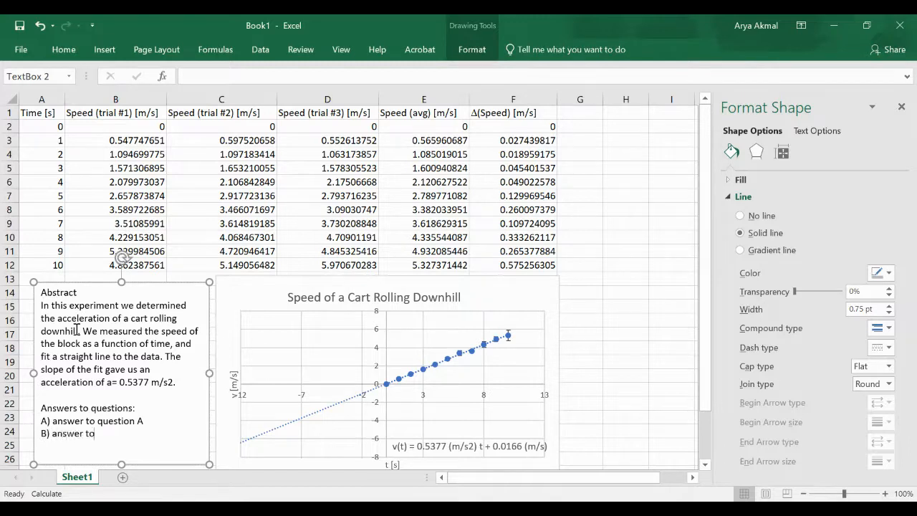
{"action": "type", "text": " question B"}
Make the 'Abstract' heading bold and underlined
{"action": "double_click", "coordinate": [50, 292]}
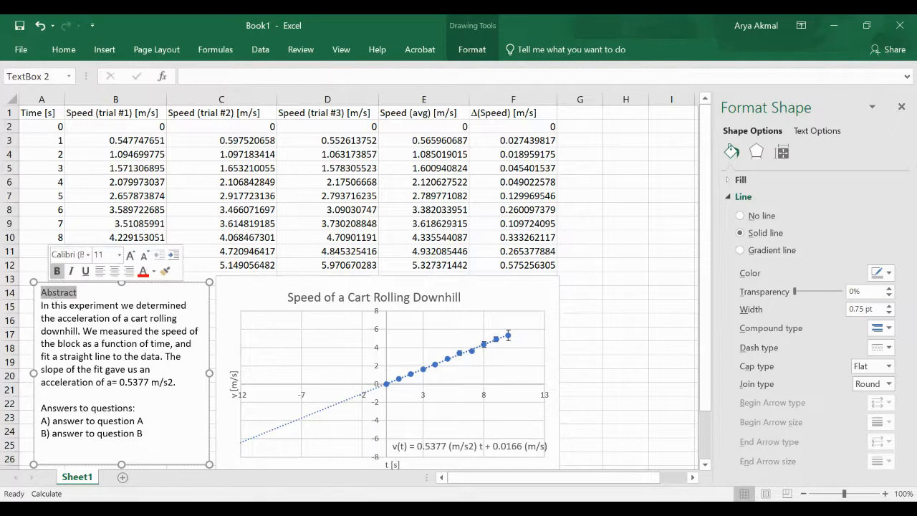
{"action": "left_click", "coordinate": [56, 271]}
{"action": "left_click", "coordinate": [85, 271]}
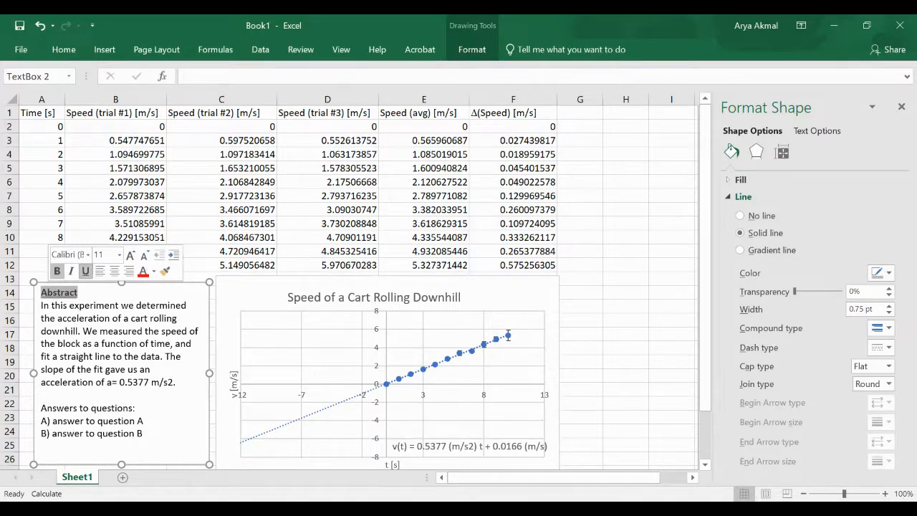
{"action": "left_click", "coordinate": [69, 369]}
Bold and underline the 'Answers to questions:' heading and add a blank line below it
{"action": "double_click", "coordinate": [47, 406]}
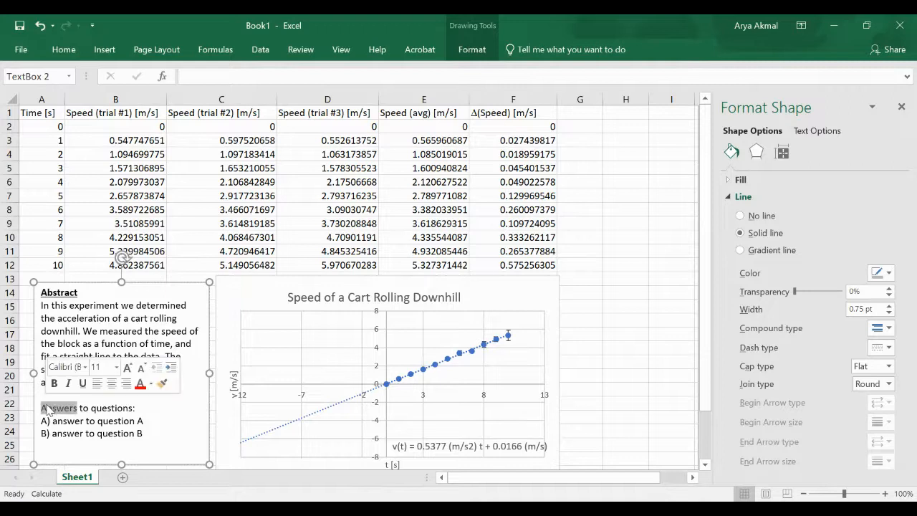
{"action": "triple_click", "coordinate": [47, 409]}
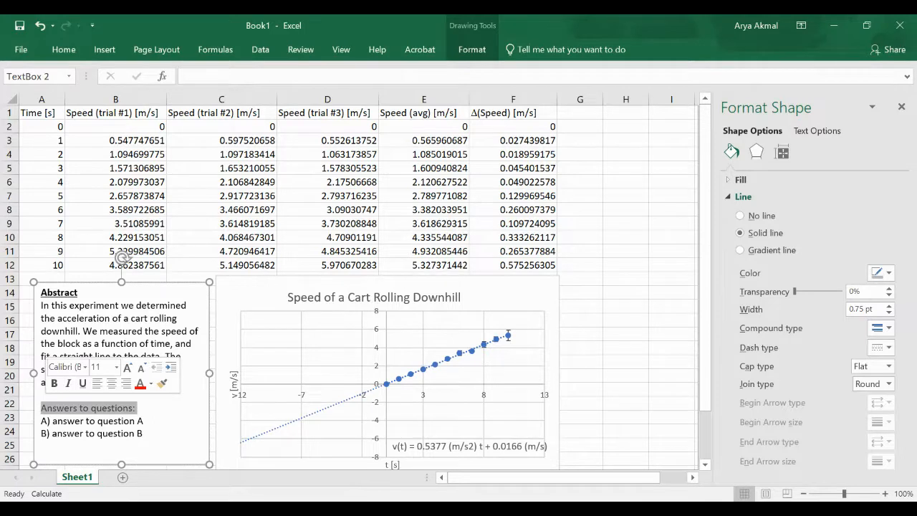
{"action": "left_click", "coordinate": [82, 383]}
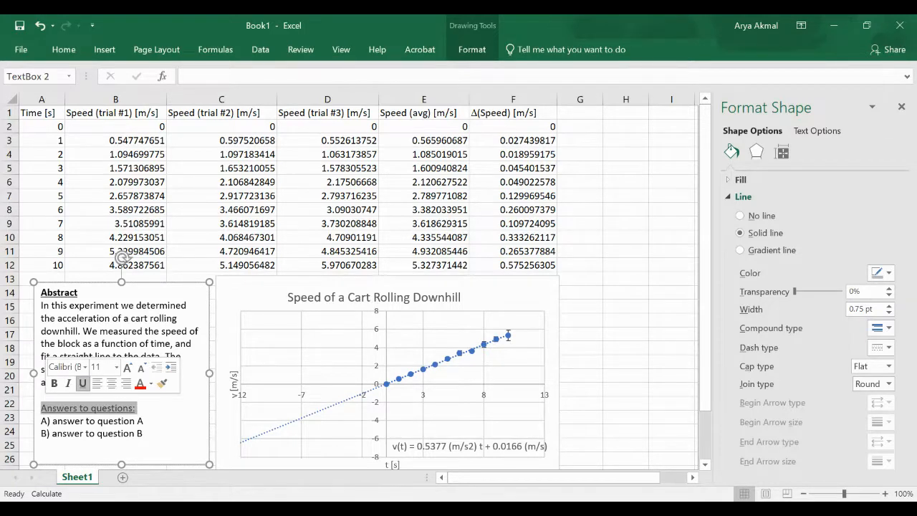
{"action": "left_click", "coordinate": [171, 435]}
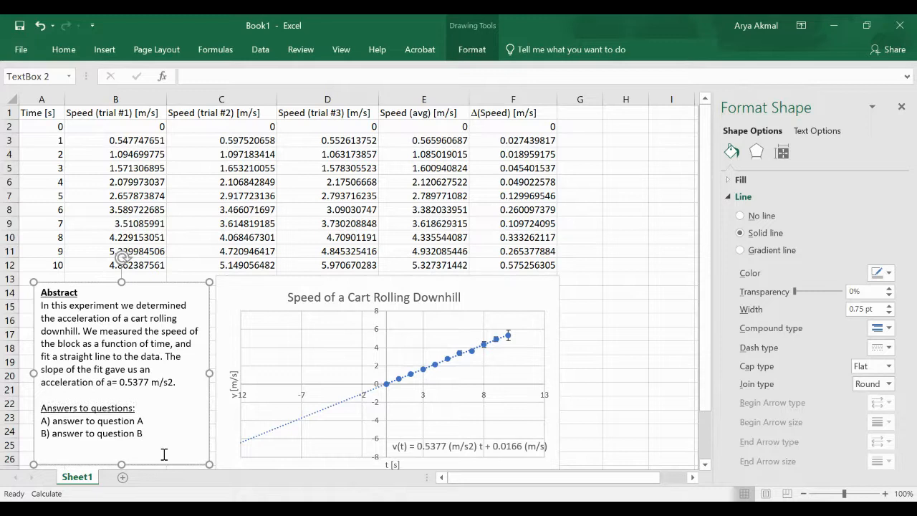
{"action": "triple_click", "coordinate": [103, 406]}
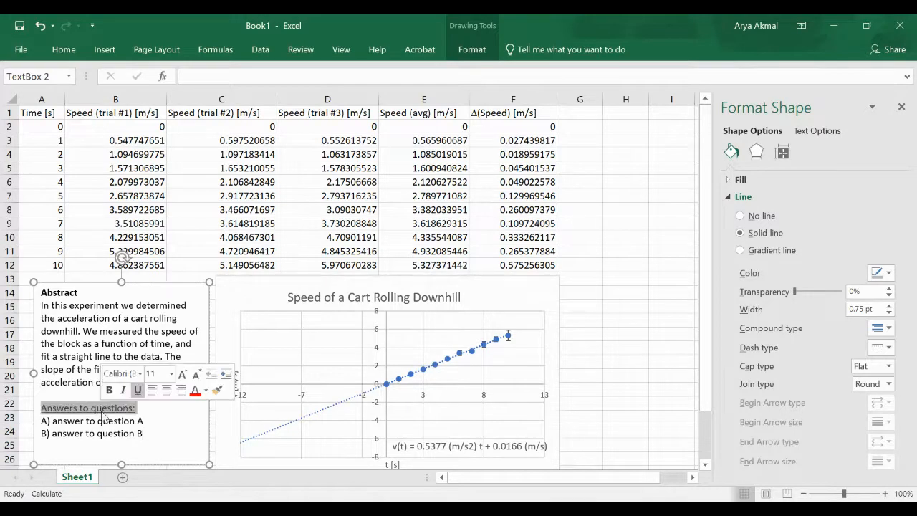
{"action": "left_click", "coordinate": [109, 389]}
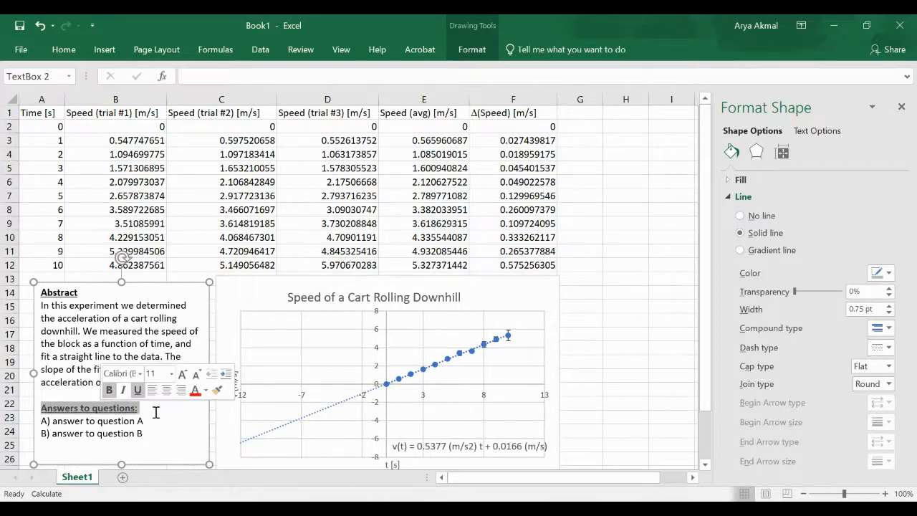
{"action": "left_click", "coordinate": [164, 418]}
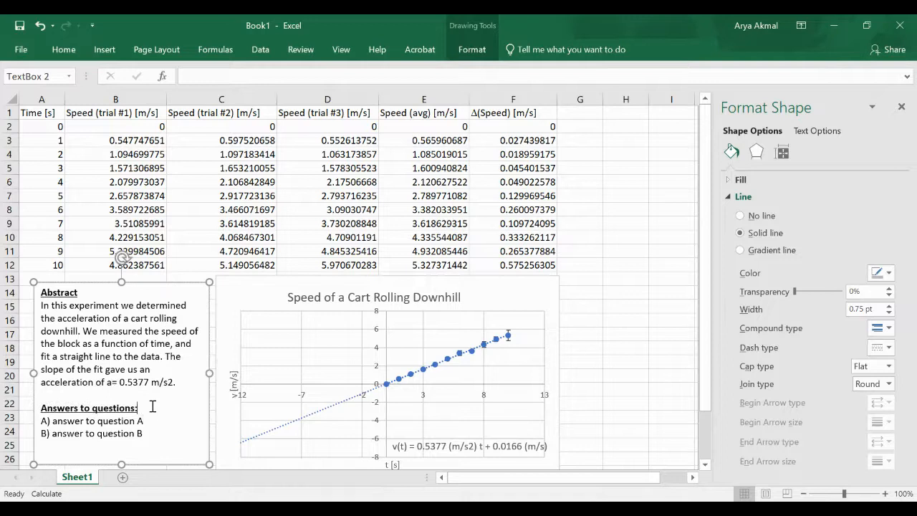
{"action": "key", "text": "Return"}
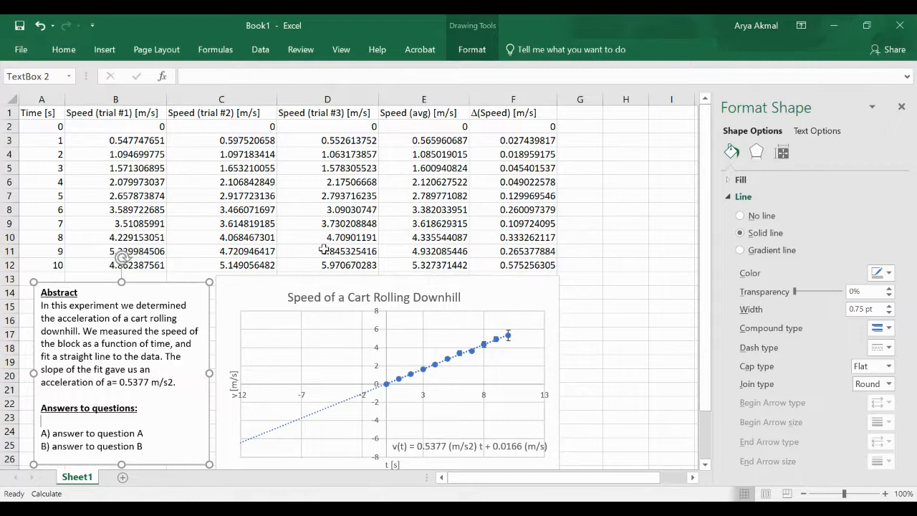
{"action": "left_click", "coordinate": [582, 289]}
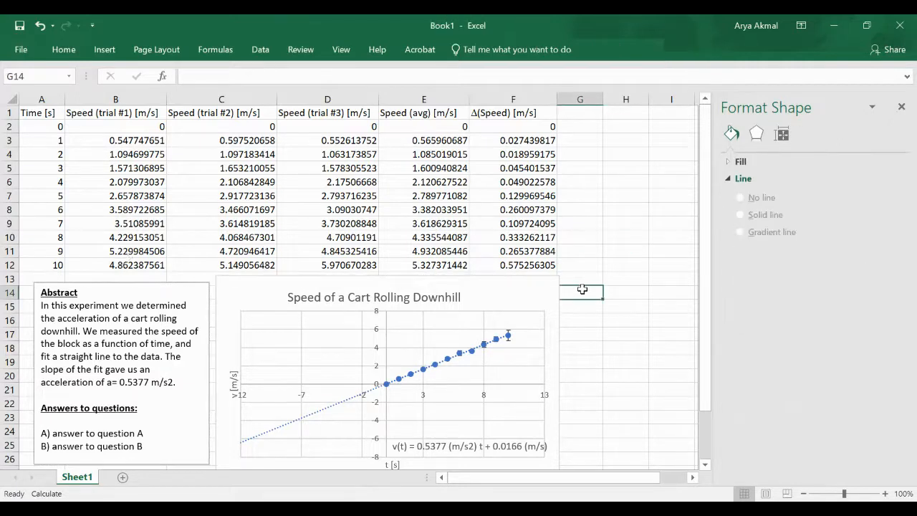